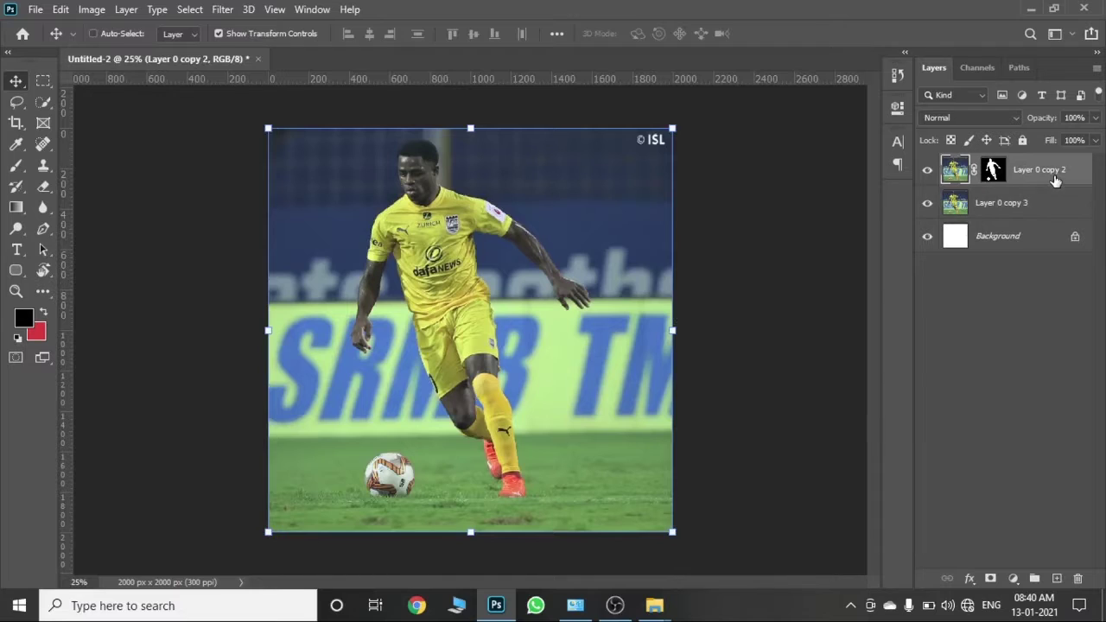
# Step: Hide the original photo (Layer 0 copy 3) and begin scaling the player down toward the centre
pyautogui.click(927, 202)
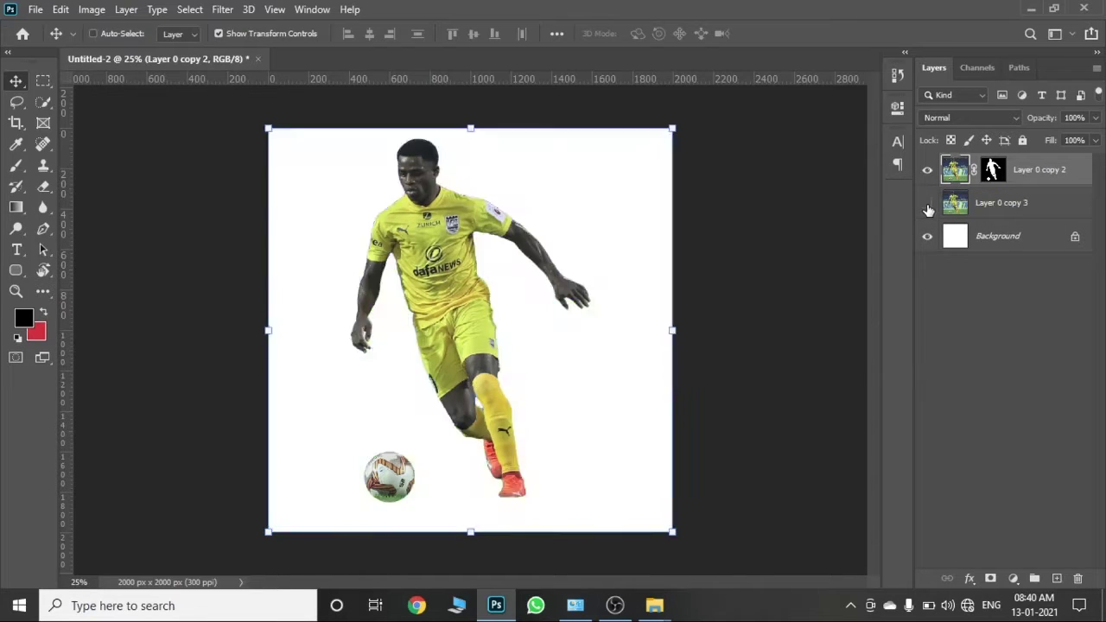
pyautogui.click(927, 202)
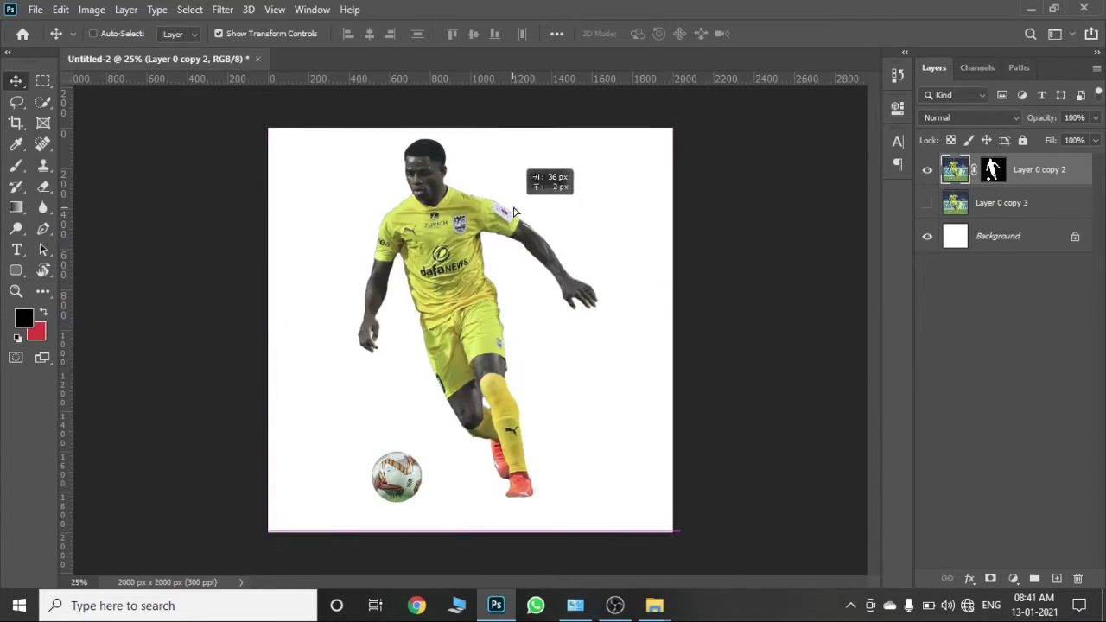
pyautogui.moveTo(672, 128); pyautogui.dragTo(633, 185)
pyautogui.moveTo(447, 400); pyautogui.dragTo(480, 383)
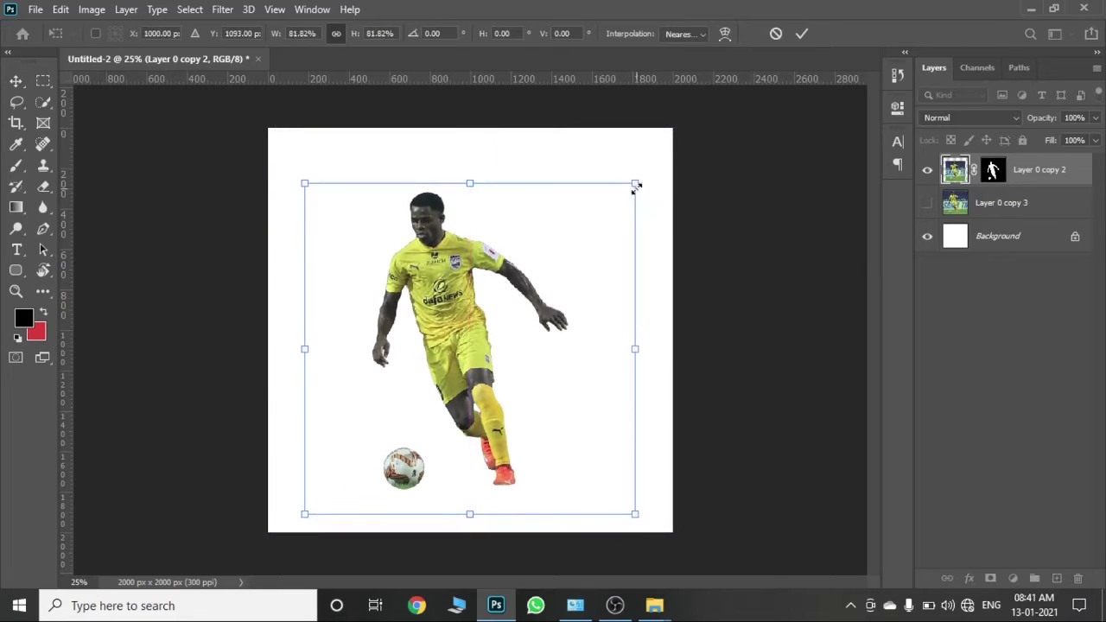
# Step: Finish shrinking the player to about 75% size, centred, and commit the transform
pyautogui.moveTo(635, 185); pyautogui.dragTo(609, 205)
pyautogui.moveTo(467, 391); pyautogui.dragTo(480, 383)
pyautogui.click(802, 33)
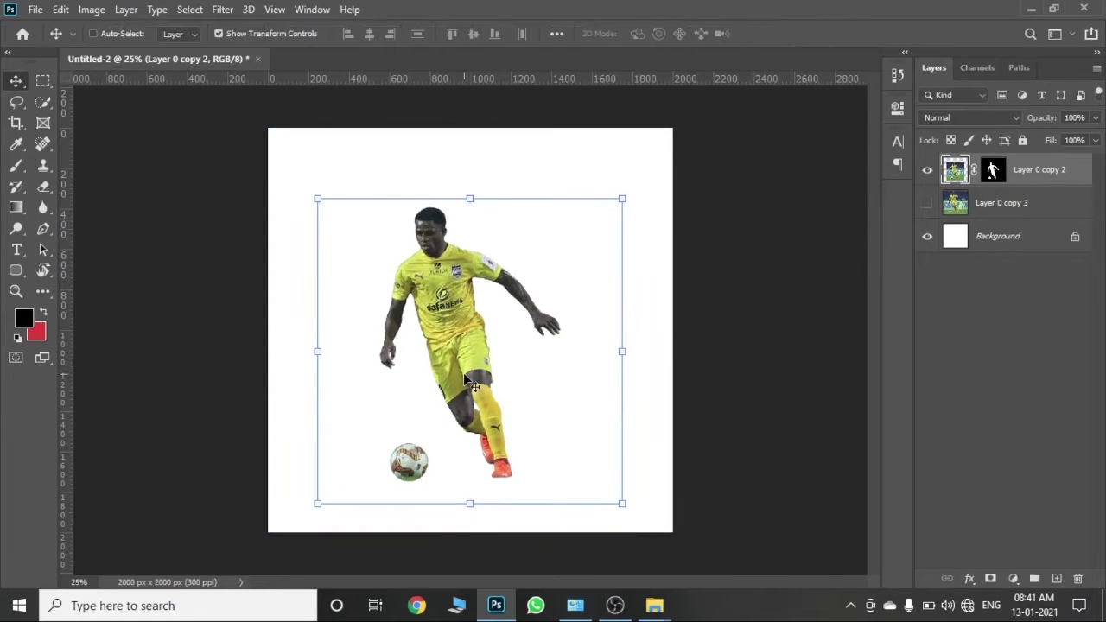
pyautogui.click(1035, 232)
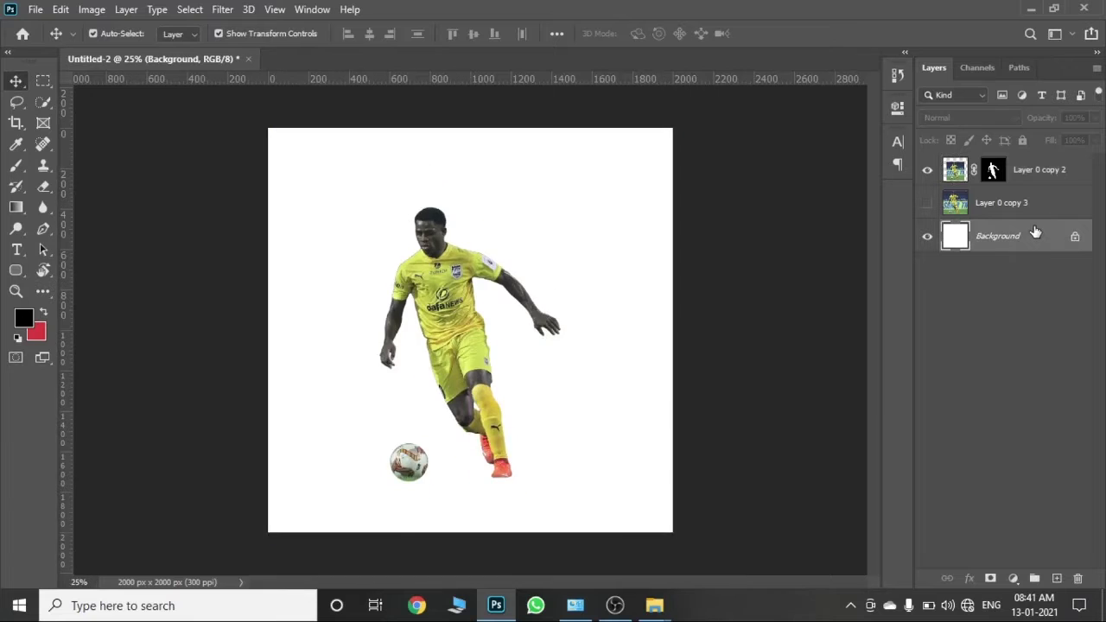
pyautogui.hotkey('ctrl', '+')
# Step: Add a new layer above the player and paint a soft black brush dab
pyautogui.scroll(-3, 667, 334)
pyautogui.click(23, 175)
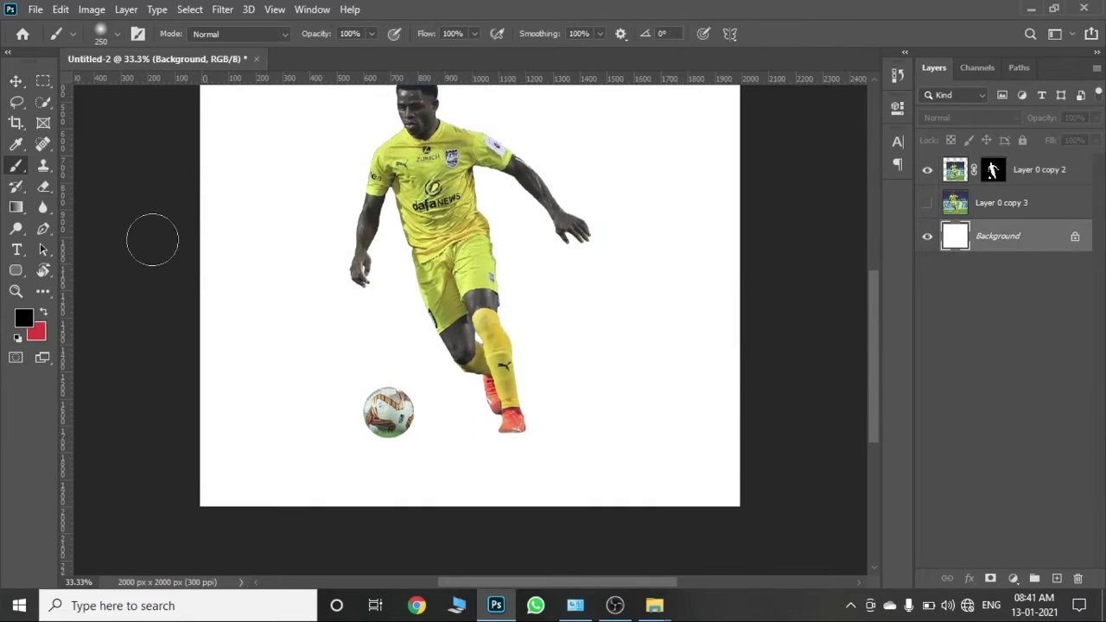
pyautogui.click(1056, 178)
pyautogui.click(1056, 578)
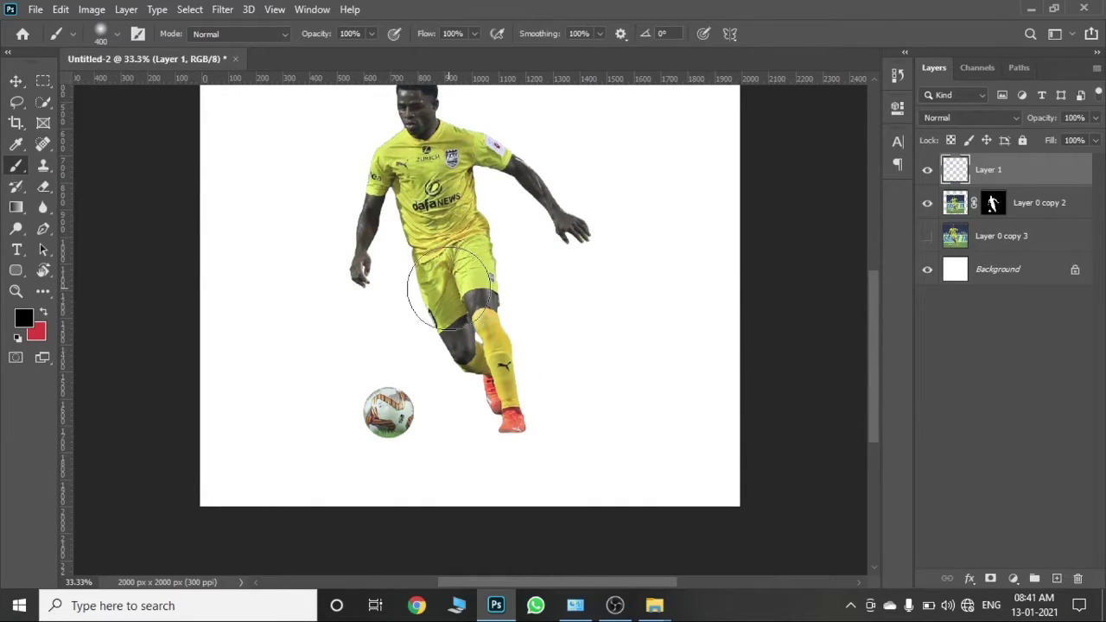
pyautogui.click(454, 275)
# Step: Squash the black dab into a thin perspective shadow beneath the front foot
pyautogui.press('v')
pyautogui.moveTo(462, 214)
pyautogui.mouseDown()
pyautogui.moveTo(466, 309)
pyautogui.moveTo(531, 446)
pyautogui.mouseUp()
pyautogui.hotkey('ctrl', '+')
pyautogui.hotkey('ctrl', '+')
pyautogui.hotkey('ctrl', '+')
pyautogui.scroll(-4, 769, 408)
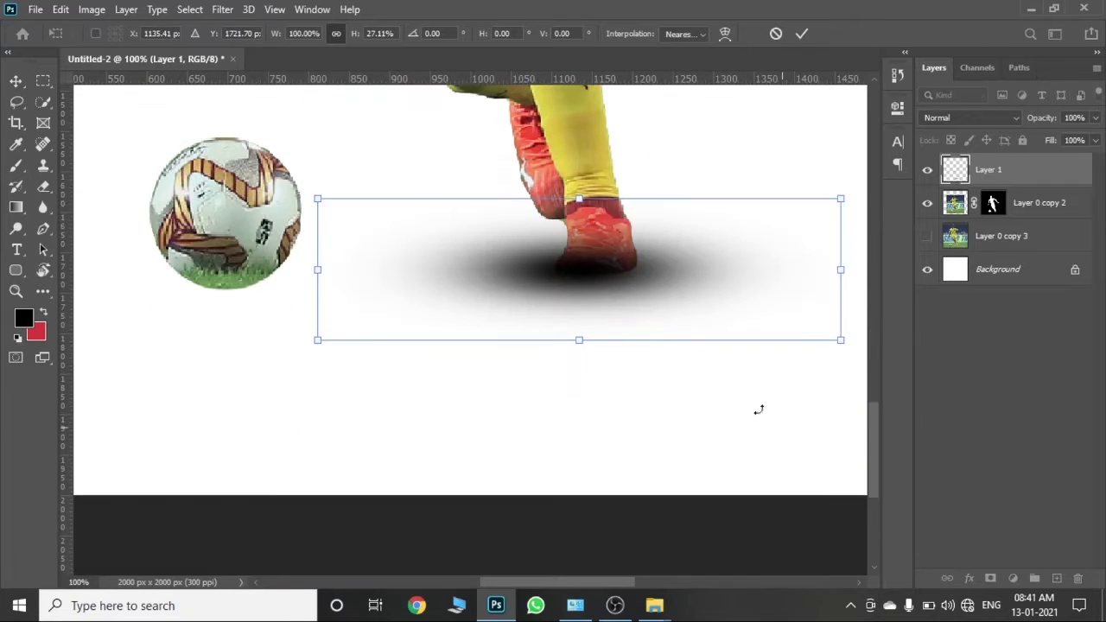
pyautogui.moveTo(577, 199); pyautogui.dragTo(580, 279)
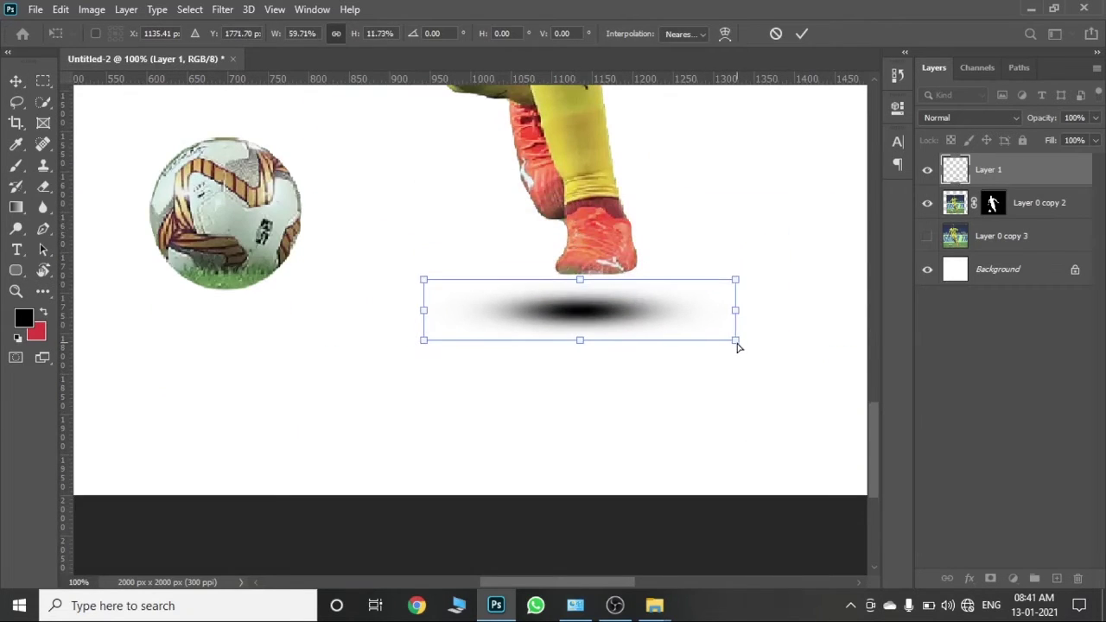
pyautogui.moveTo(735, 340); pyautogui.dragTo(971, 346)
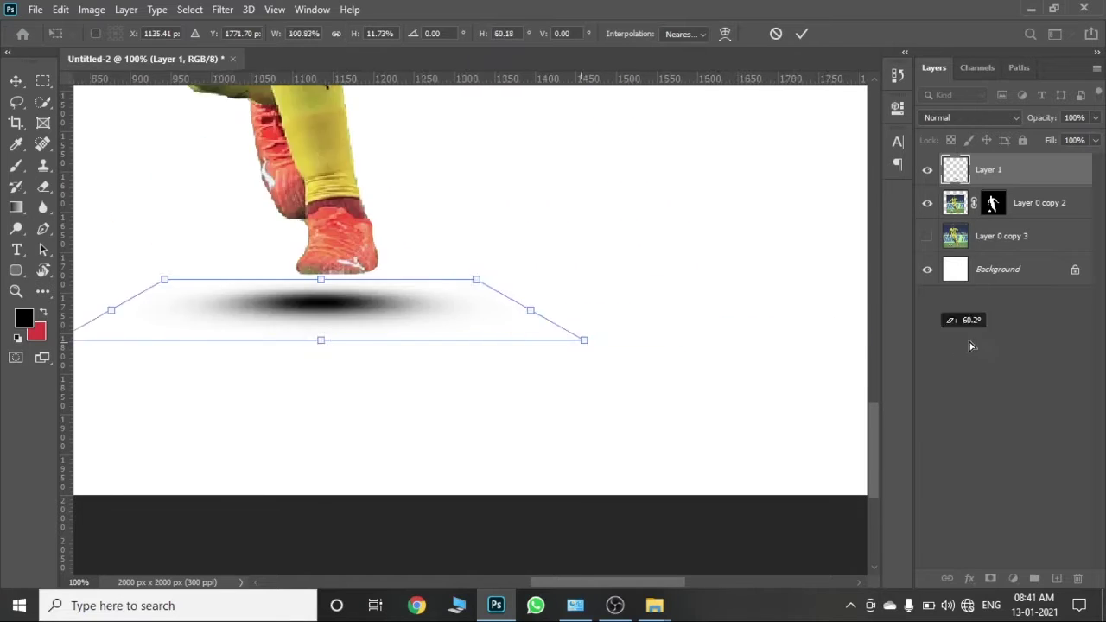
pyautogui.moveTo(640, 586); pyautogui.dragTo(509, 585)
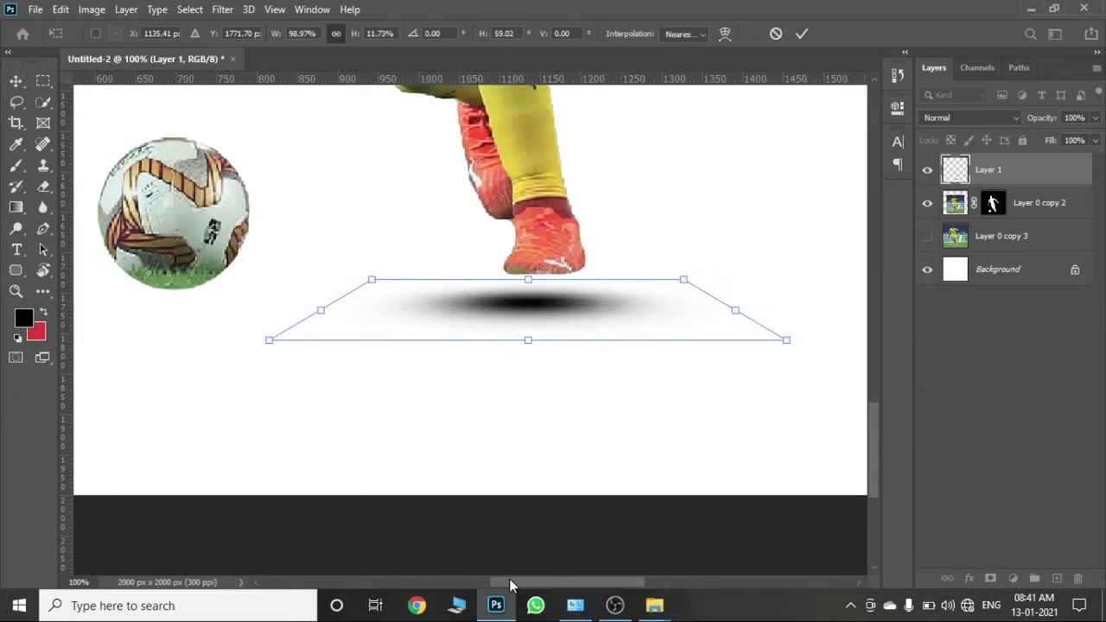
pyautogui.hotkey('ctrl', '-')
pyautogui.moveTo(679, 354); pyautogui.dragTo(784, 337)
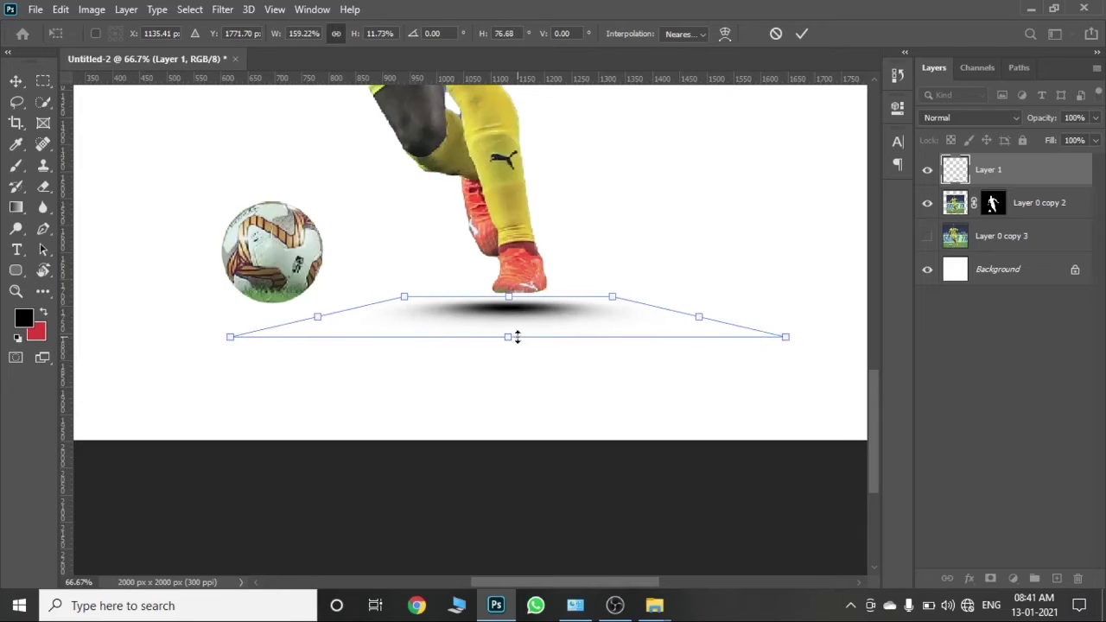
pyautogui.moveTo(516, 336); pyautogui.dragTo(509, 317)
pyautogui.click(802, 33)
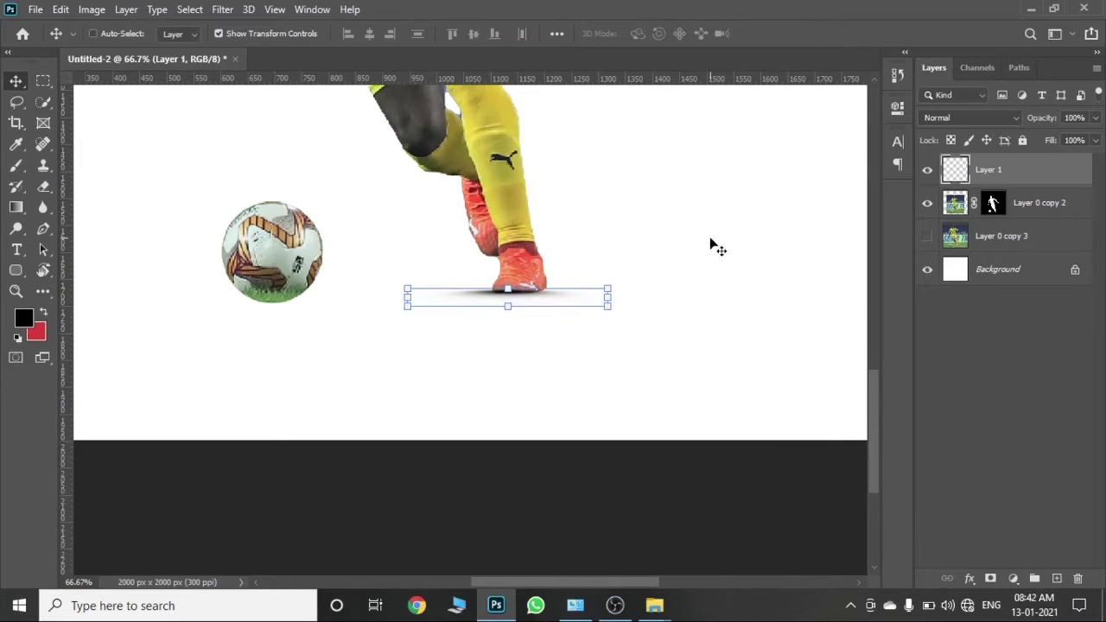
# Step: Alt-drag a duplicate of the foot shadow to sit under the ball
pyautogui.moveTo(674, 318); pyautogui.dragTo(438, 329)
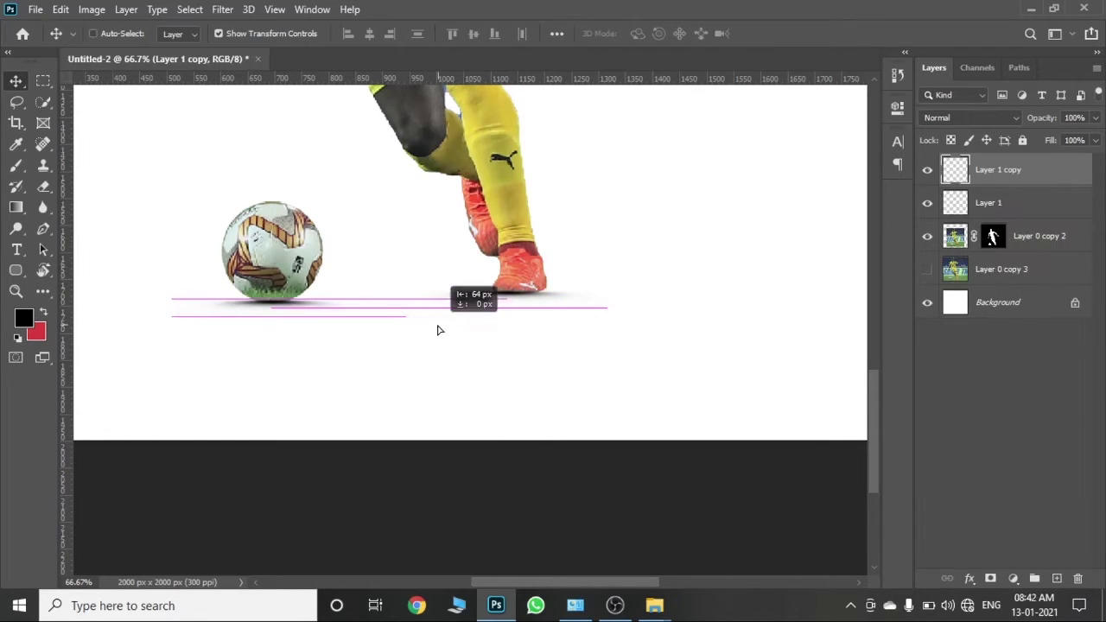
pyautogui.hotkey('ctrl', '-')
pyautogui.hotkey('ctrl', '-')
pyautogui.hotkey('ctrl', '-')
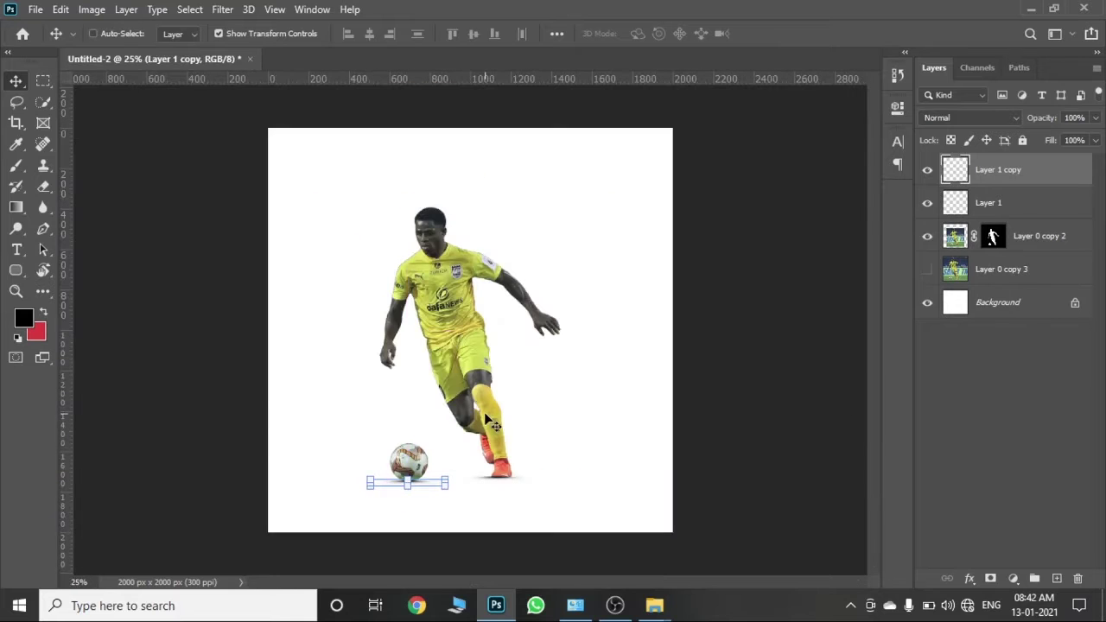
pyautogui.click(1028, 302)
pyautogui.hotkey('ctrl', '-')
pyautogui.hotkey('ctrl', '+')
pyautogui.hotkey('ctrl', '+')
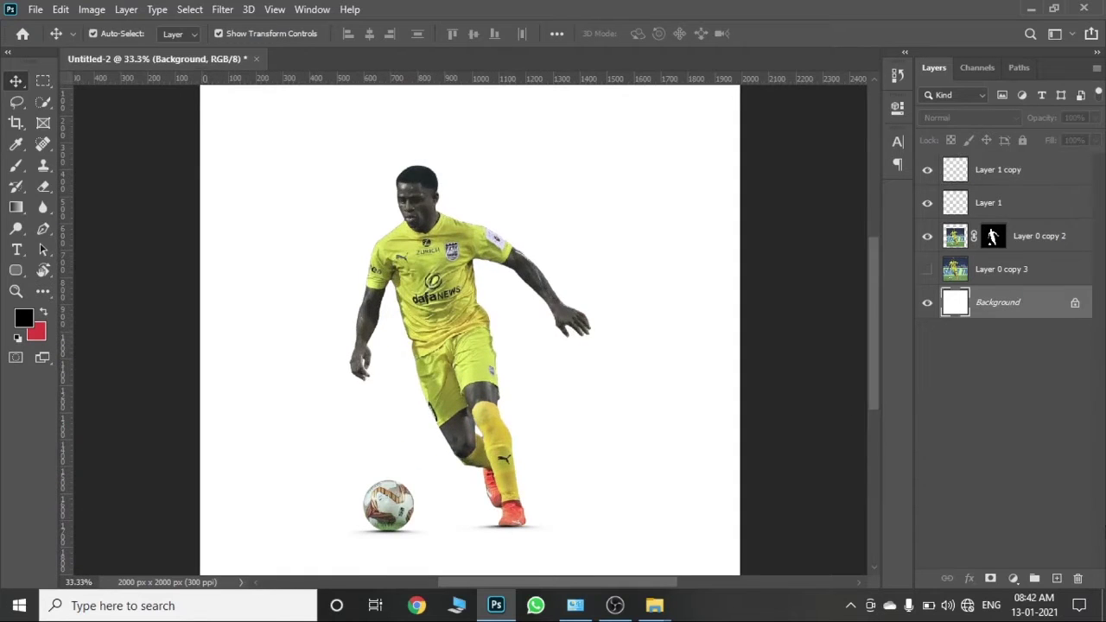
pyautogui.hotkey('ctrl', '+')
pyautogui.hotkey('ctrl', '+')
pyautogui.hotkey('ctrl', '+')
pyautogui.scroll(-5, 882, 357)
# Step: Narrow the ball's shadow copy to fit the ball and check both shadows
pyautogui.click(1003, 170)
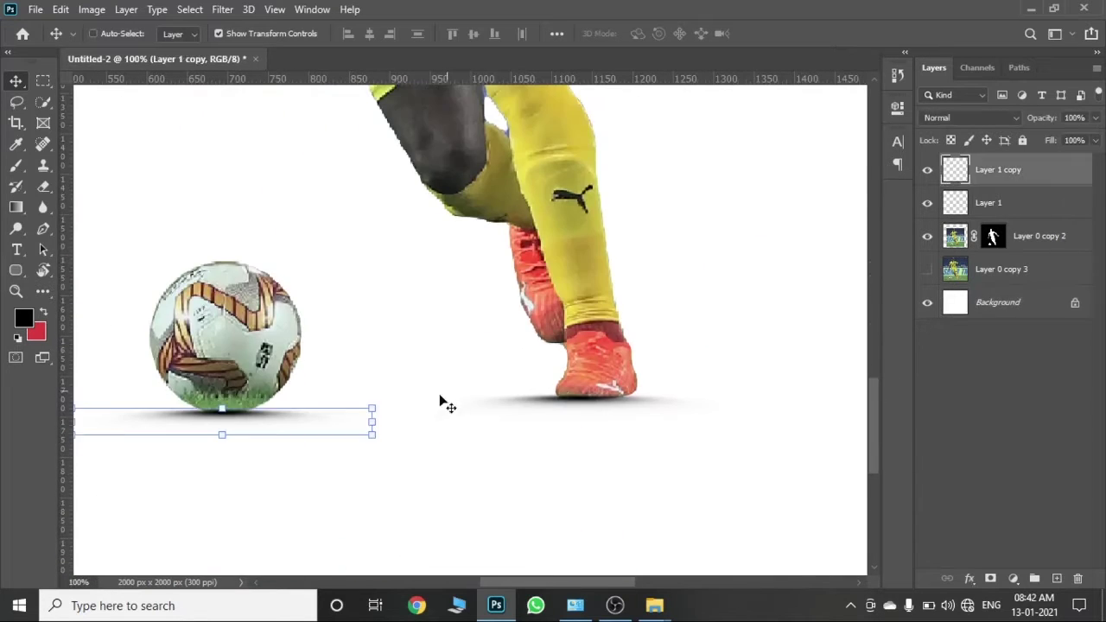
pyautogui.moveTo(373, 421); pyautogui.dragTo(351, 423)
pyautogui.click(802, 37)
pyautogui.hotkey('alt', '[')
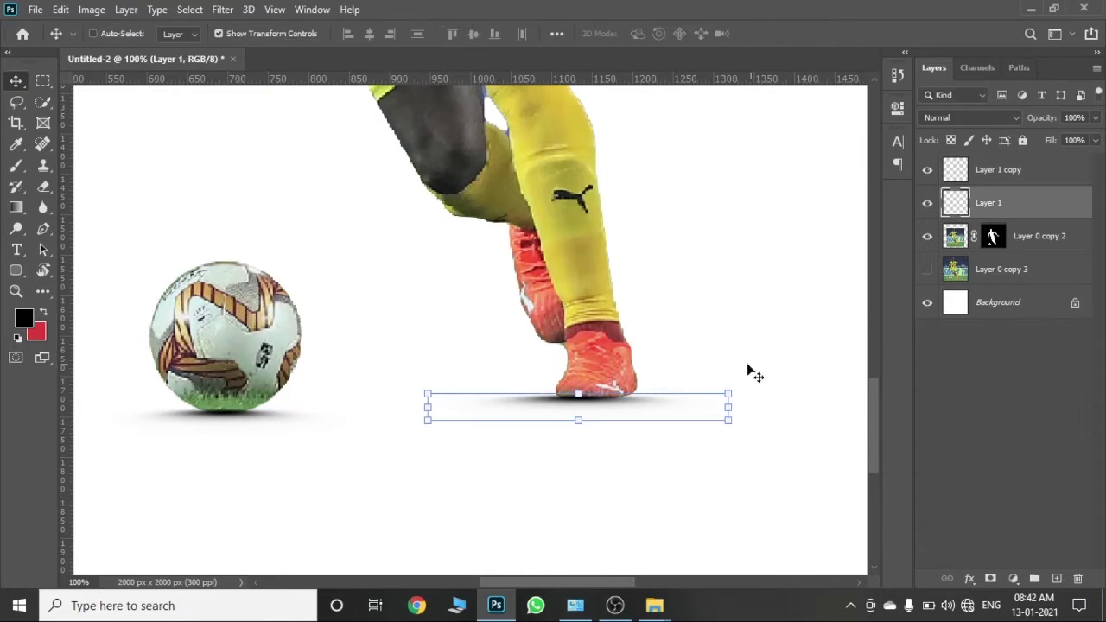
pyautogui.click(663, 410)
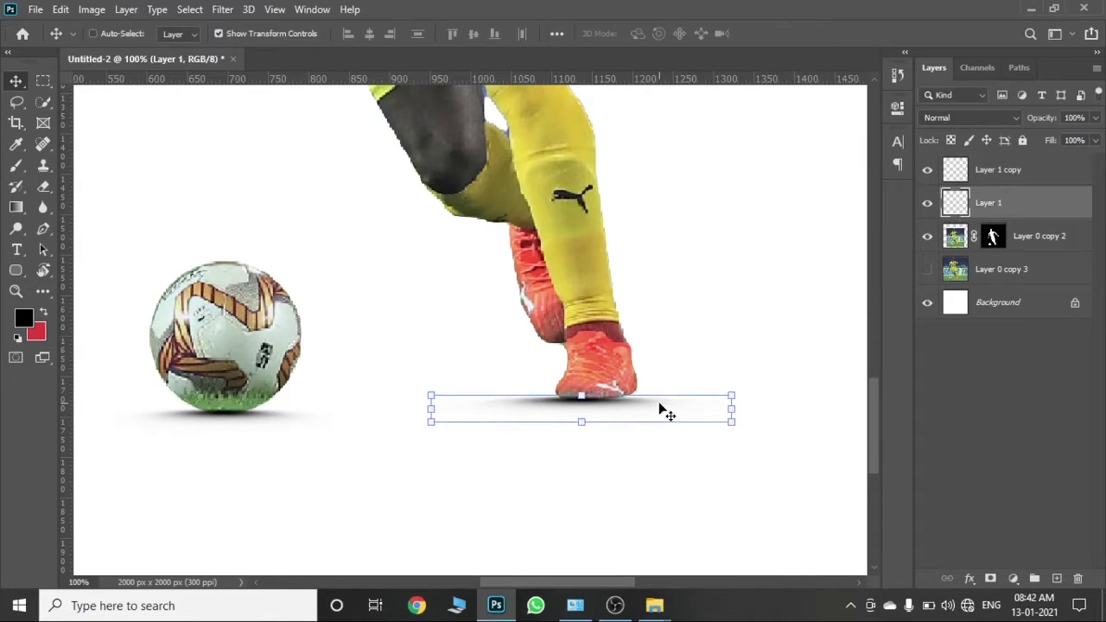
pyautogui.click(1003, 303)
pyautogui.hotkey('ctrl', '-')
pyautogui.hotkey('ctrl', '-')
pyautogui.hotkey('ctrl', '-')
pyautogui.hotkey('ctrl', '-')
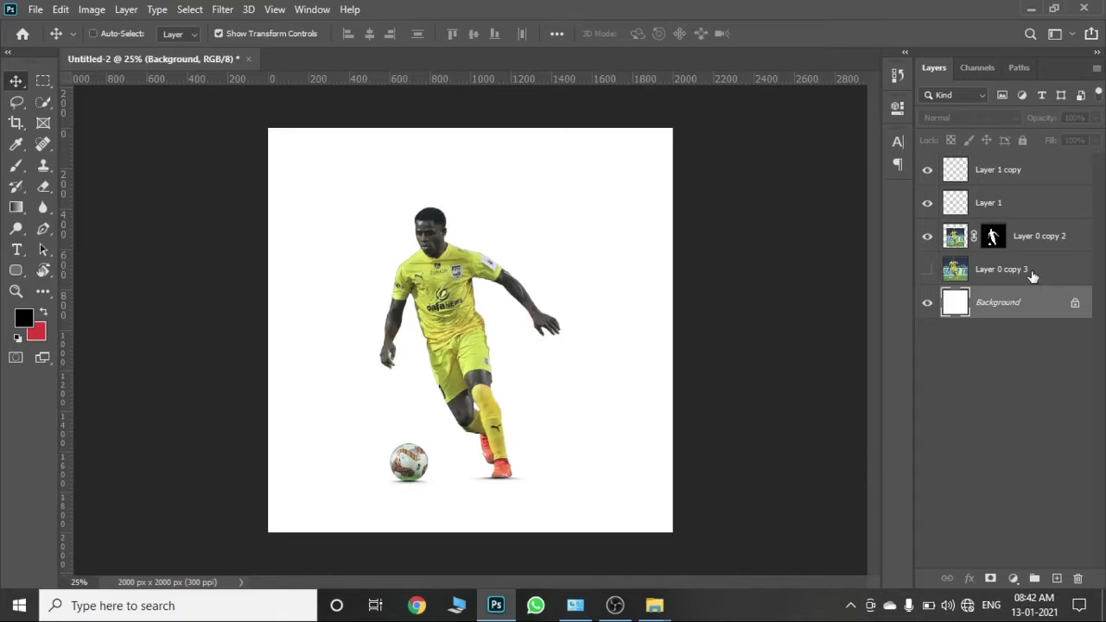
pyautogui.click(1031, 273)
pyautogui.hotkey('ctrl', '-')
pyautogui.hotkey('ctrl', '-')
pyautogui.hotkey('ctrl', '+')
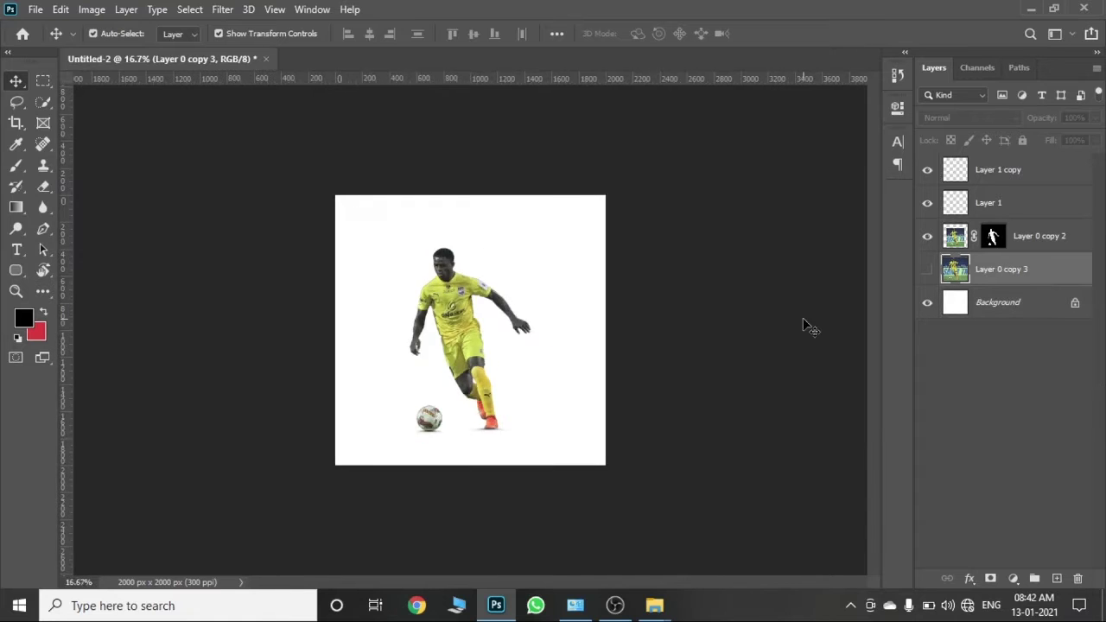
pyautogui.hotkey('ctrl', '+')
pyautogui.hotkey('ctrl', '+')
pyautogui.click(957, 239)
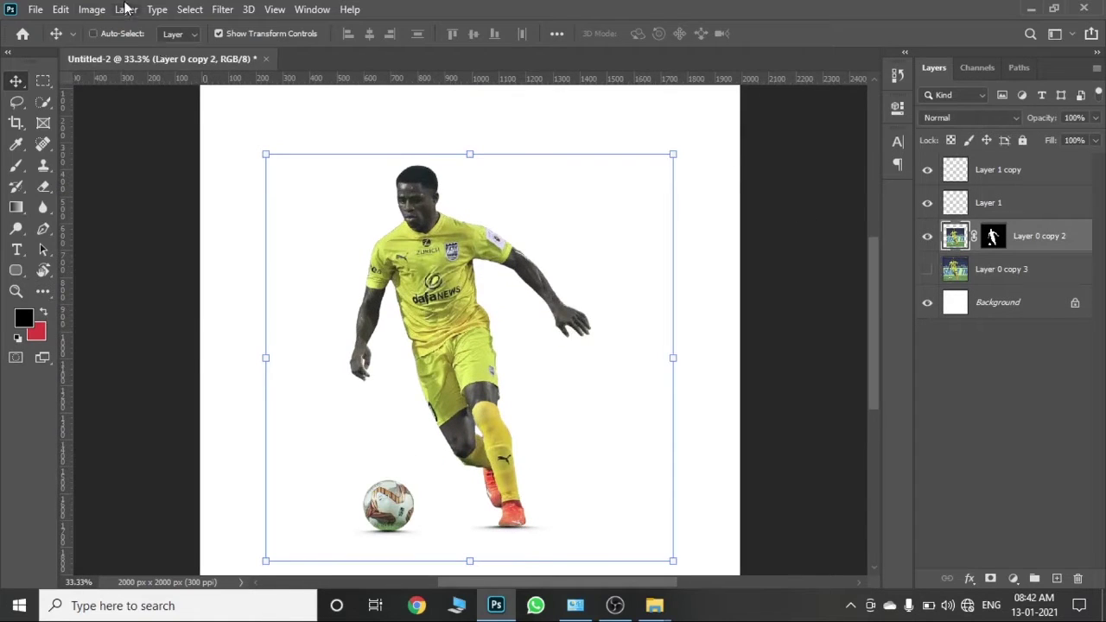
# Step: Raise the player's brightness with Image > Adjustments > Brightness/Contrast
pyautogui.click(91, 8)
pyautogui.click(332, 49)
pyautogui.moveTo(790, 148); pyautogui.dragTo(837, 170)
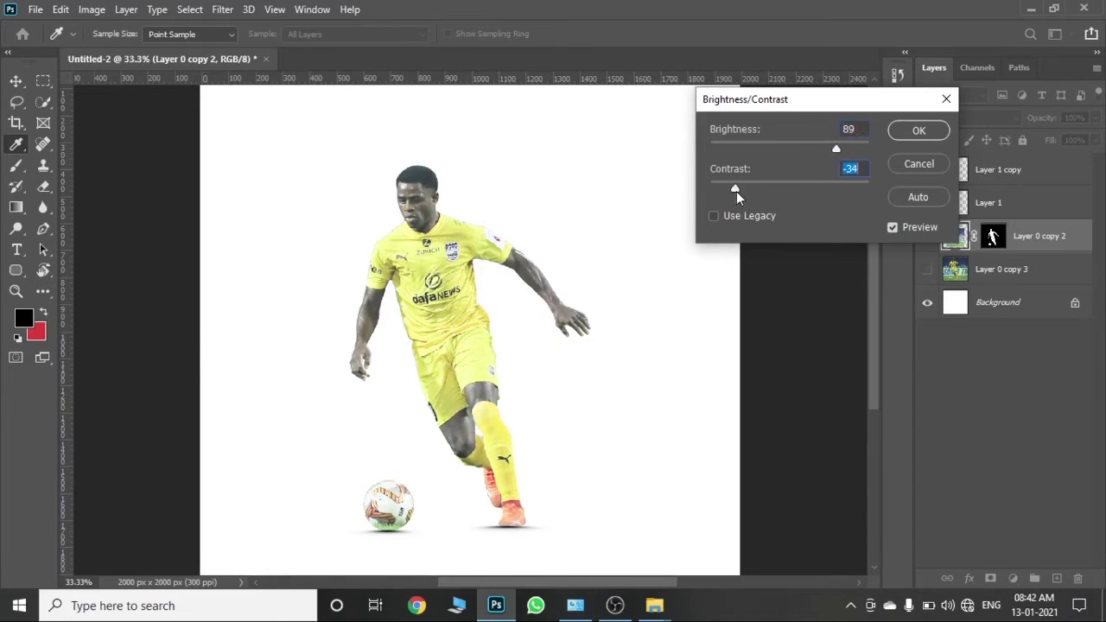
pyautogui.press('Return')
# Step: Group the player with both shadow layers, then select the player layer
pyautogui.click(994, 171)
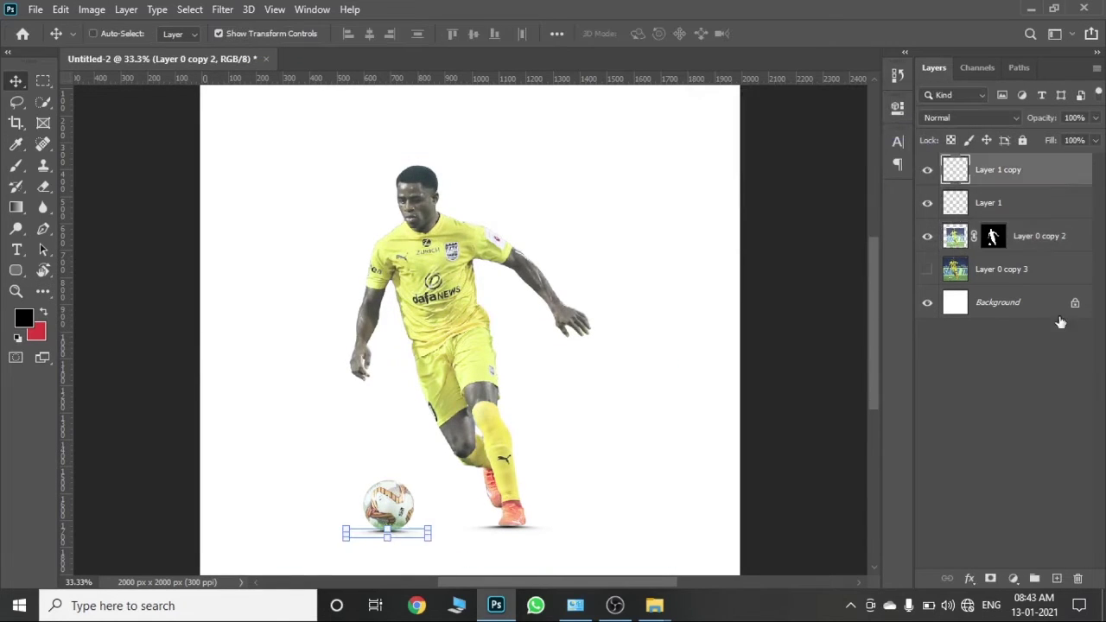
pyautogui.keyDown('shift'); pyautogui.click(1043, 236); pyautogui.keyUp('shift')
pyautogui.click(1034, 578)
pyautogui.click(946, 171)
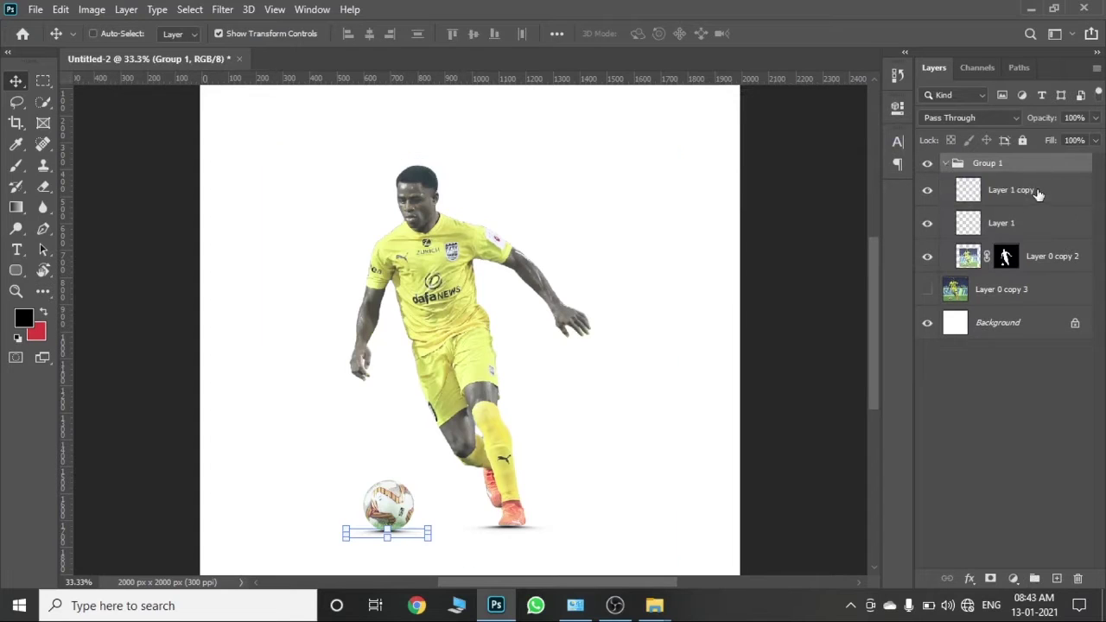
pyautogui.click(1037, 190)
pyautogui.click(992, 321)
pyautogui.click(1061, 264)
# Step: Paint a large black dab on a new layer and squash it under the feet and ball
pyautogui.click(1055, 578)
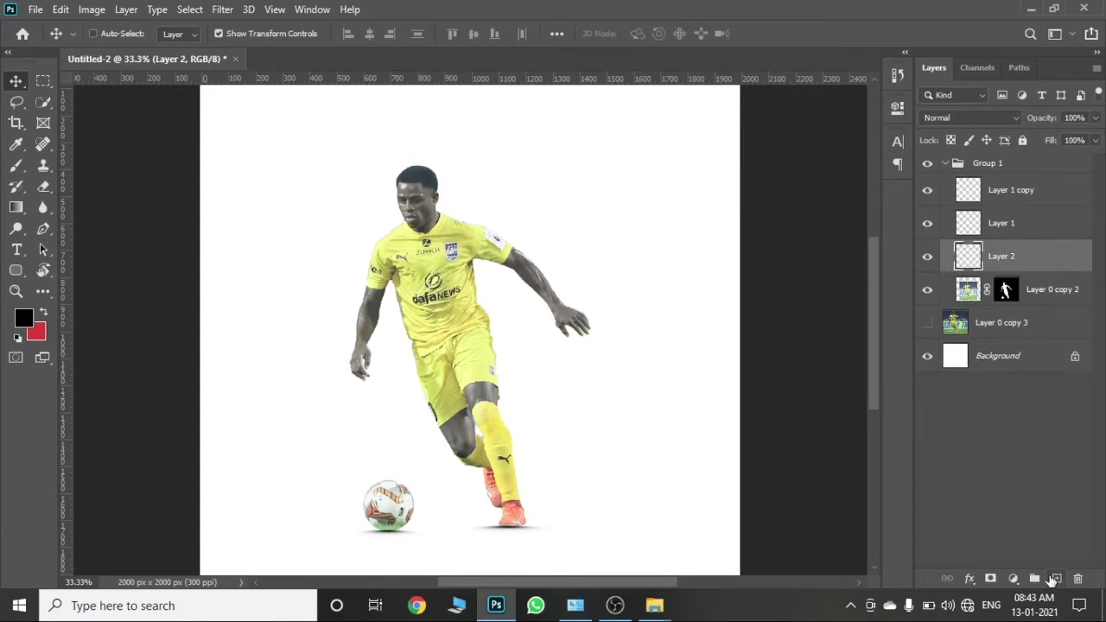
pyautogui.click(17, 166)
pyautogui.press(']')
pyautogui.press(']')
pyautogui.click(415, 281)
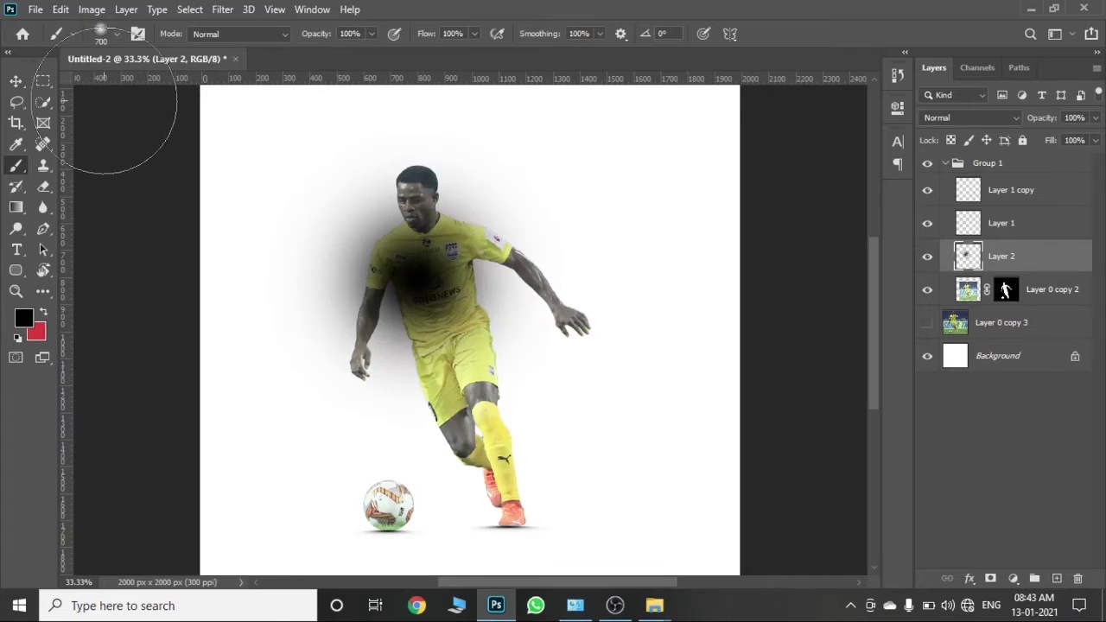
pyautogui.click(16, 80)
pyautogui.moveTo(415, 124)
pyautogui.mouseDown()
pyautogui.moveTo(422, 522)
pyautogui.moveTo(465, 534)
pyautogui.mouseUp()
pyautogui.click(802, 33)
# Step: Clip the new shadow layer to the player and flatten it further beneath the ball
pyautogui.keyDown('alt'); pyautogui.click(1035, 272); pyautogui.keyUp('alt')
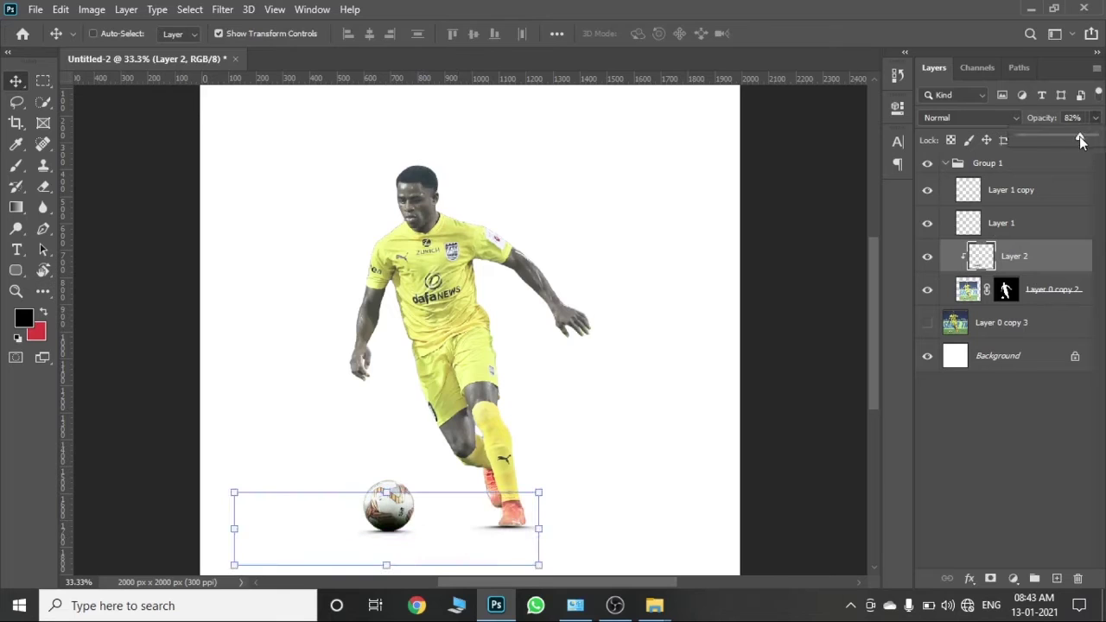
pyautogui.moveTo(387, 490); pyautogui.dragTo(387, 506)
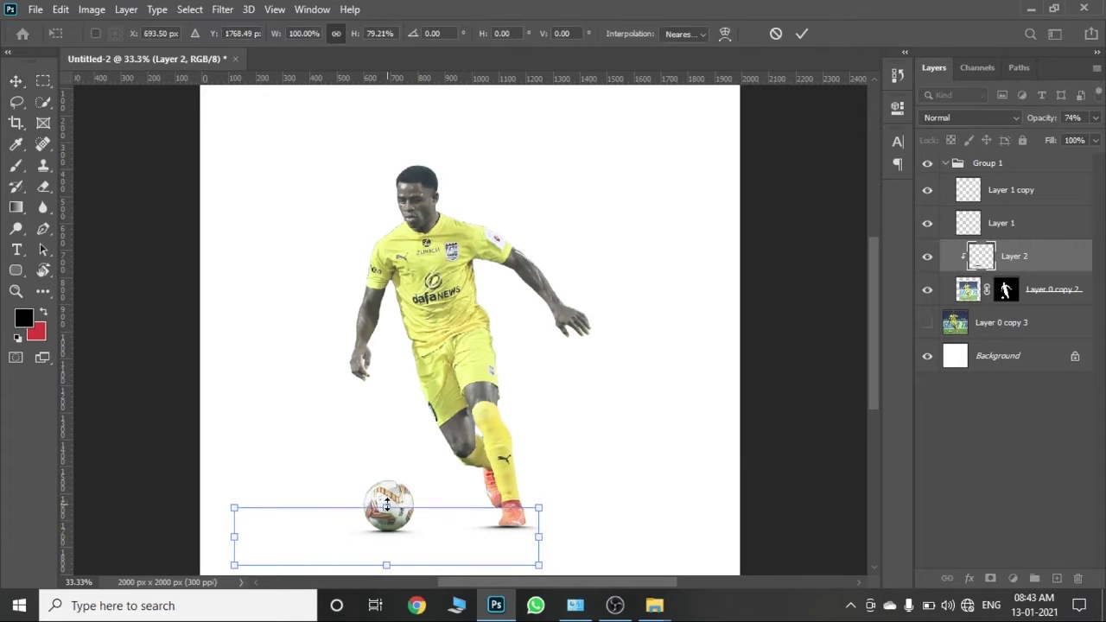
pyautogui.moveTo(417, 549); pyautogui.dragTo(417, 537)
pyautogui.click(804, 34)
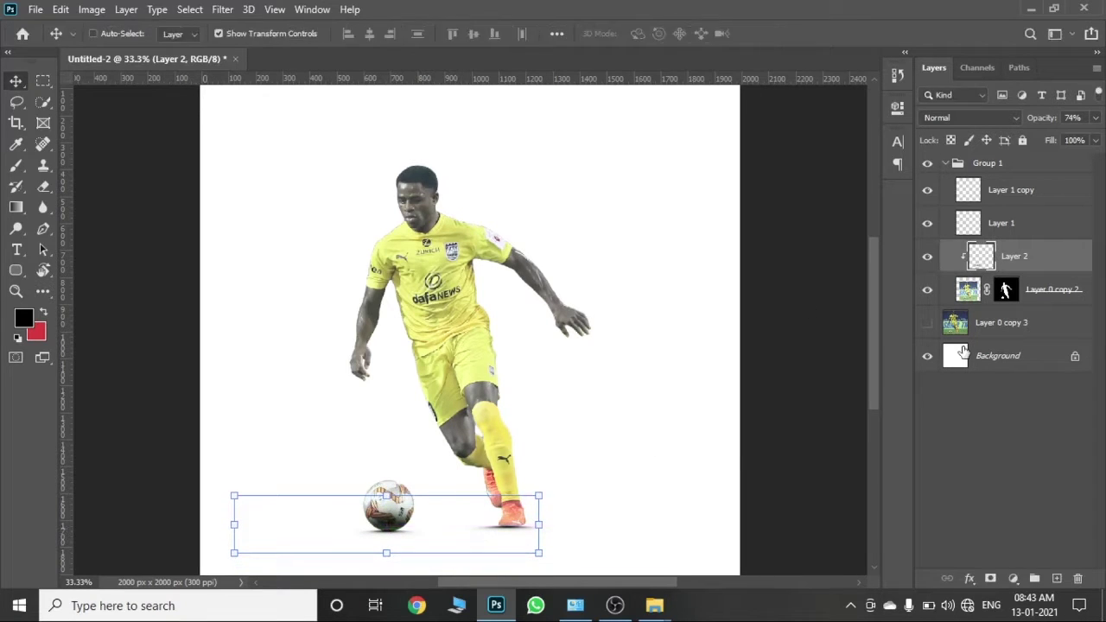
# Step: Select the Background layer, zoom out to the whole canvas, and collapse Group 1
pyautogui.click(1016, 355)
pyautogui.hotkey('ctrl', '-')
pyautogui.hotkey('ctrl', '+')
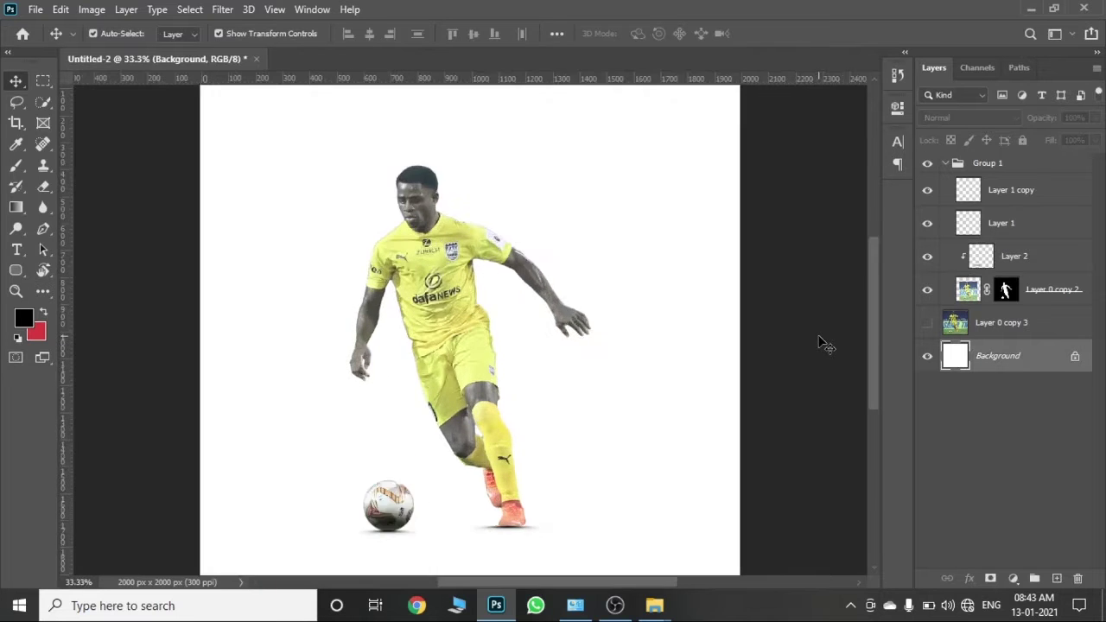
pyautogui.hotkey('ctrl', '-')
pyautogui.click(946, 164)
# Step: Drag a stadium photo from Explorer onto the canvas above the Background layer
pyautogui.click(1014, 222)
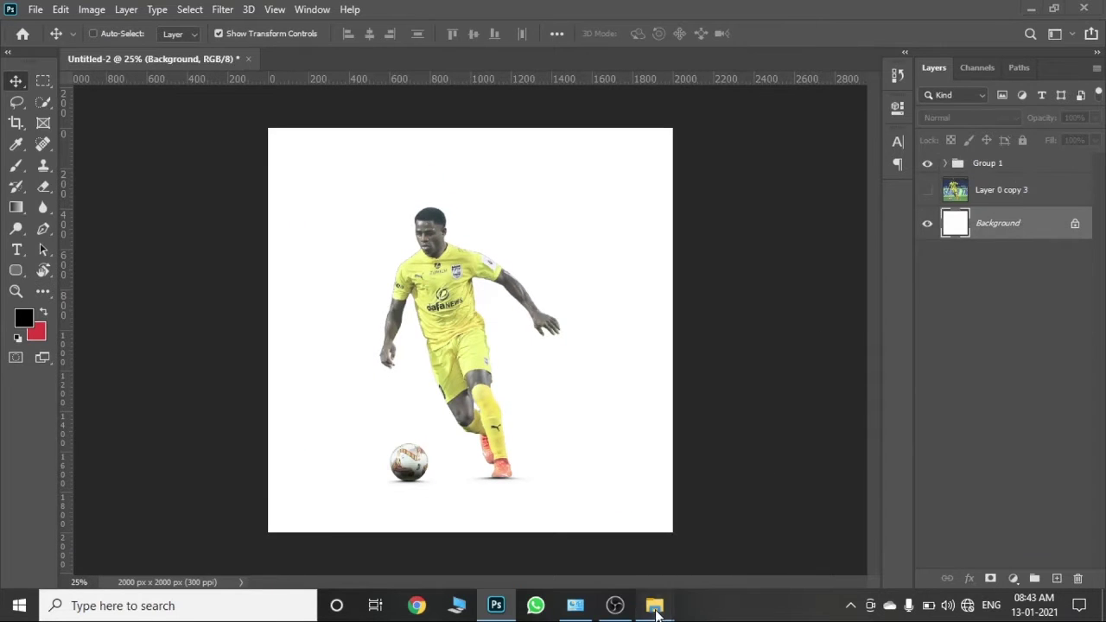
pyautogui.click(654, 605)
pyautogui.click(741, 528)
pyautogui.moveTo(189, 220); pyautogui.dragTo(482, 363)
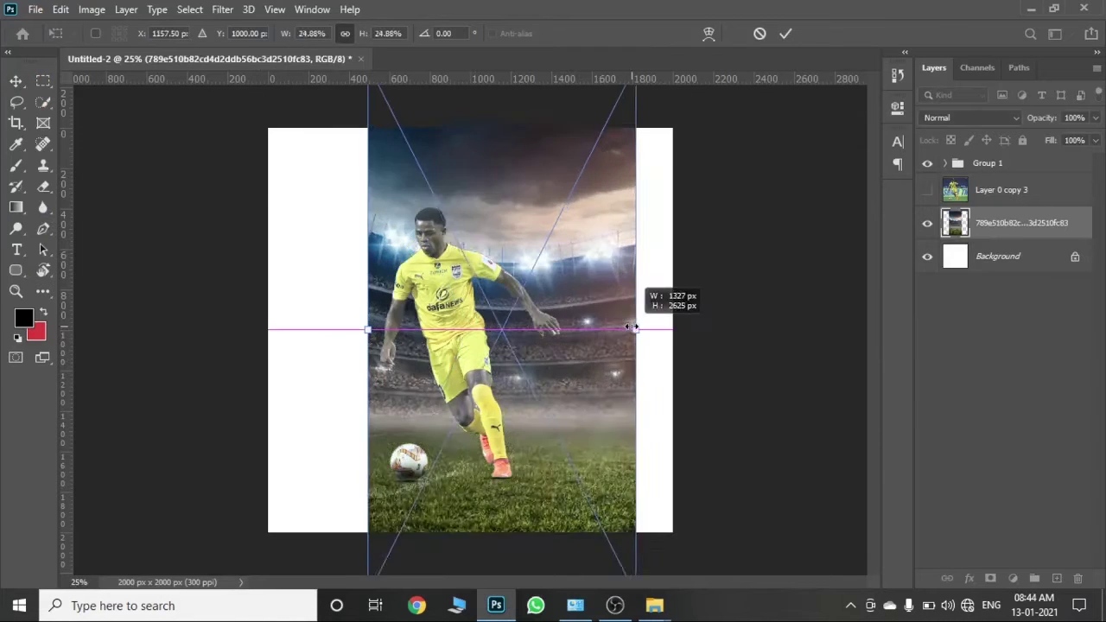
# Step: Enlarge and shift the stadium photo to cover the whole square canvas
pyautogui.moveTo(572, 330); pyautogui.dragTo(758, 328)
pyautogui.hotkey('ctrl', '-')
pyautogui.moveTo(563, 274); pyautogui.dragTo(513, 291)
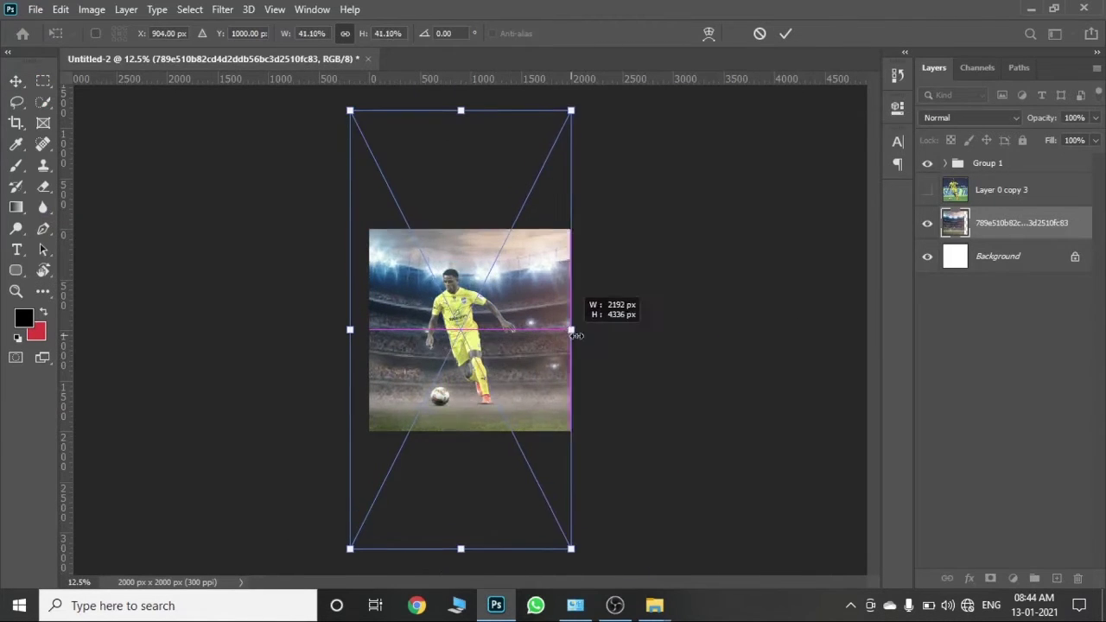
pyautogui.moveTo(545, 330)
pyautogui.mouseDown()
pyautogui.moveTo(589, 336)
pyautogui.moveTo(547, 347)
pyautogui.moveTo(545, 319)
pyautogui.moveTo(611, 317)
pyautogui.moveTo(537, 327)
pyautogui.mouseUp()
pyautogui.press('Return')
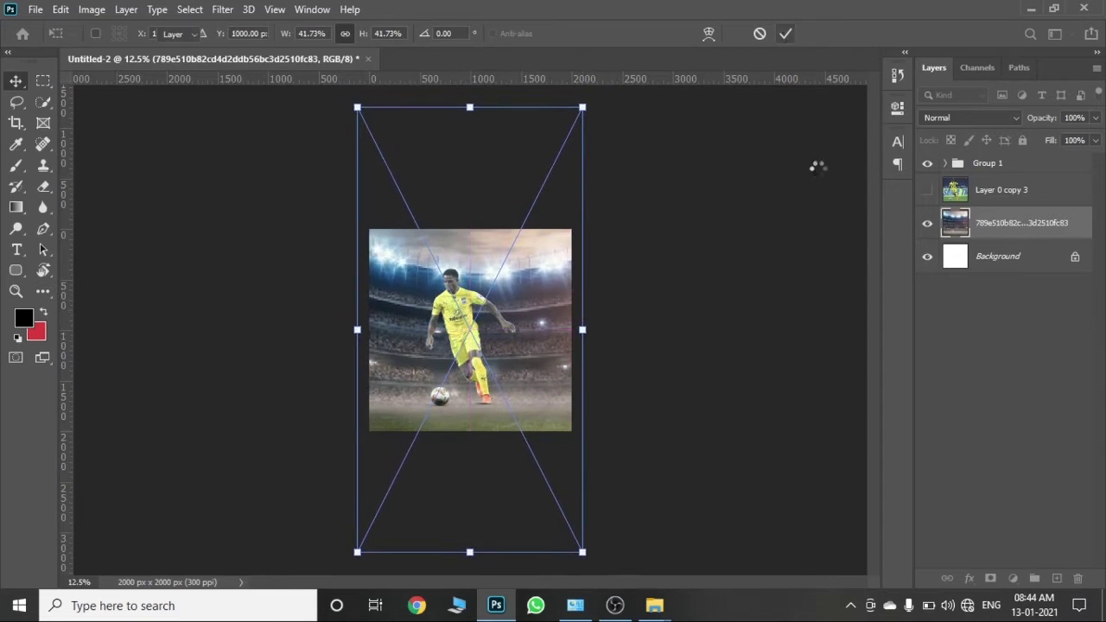
# Step: Reposition Group 1 over the stadium, nudging the player slightly upward
pyautogui.hotkey('ctrl', '+')
pyautogui.hotkey('ctrl', '+')
pyautogui.hotkey('ctrl', '+')
pyautogui.hotkey('ctrl', '-')
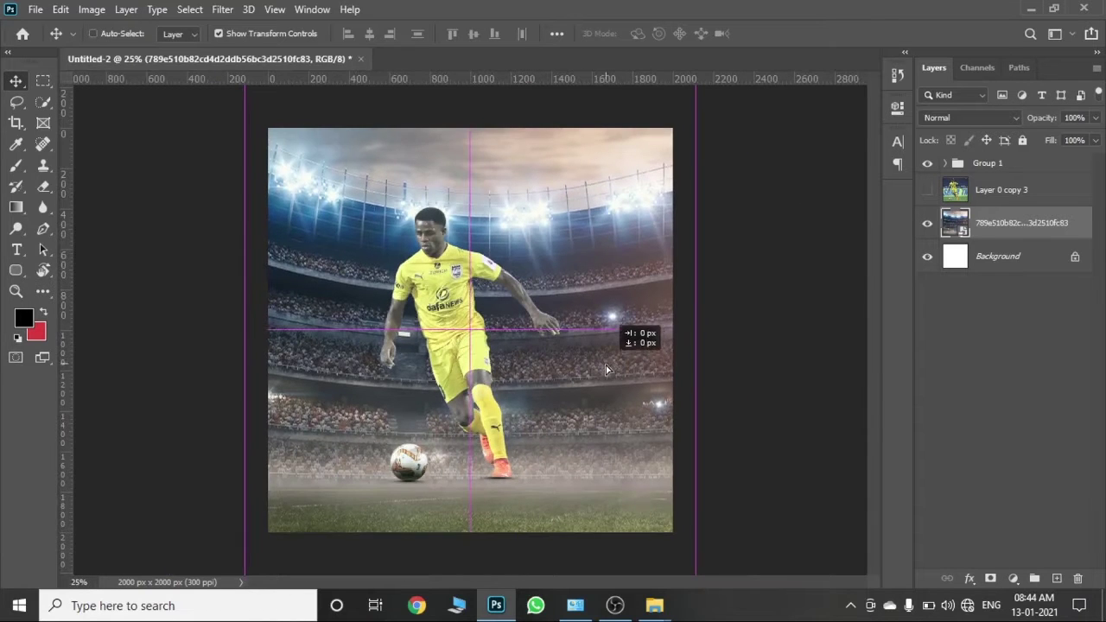
pyautogui.click(1018, 172)
pyautogui.moveTo(482, 363); pyautogui.dragTo(494, 367)
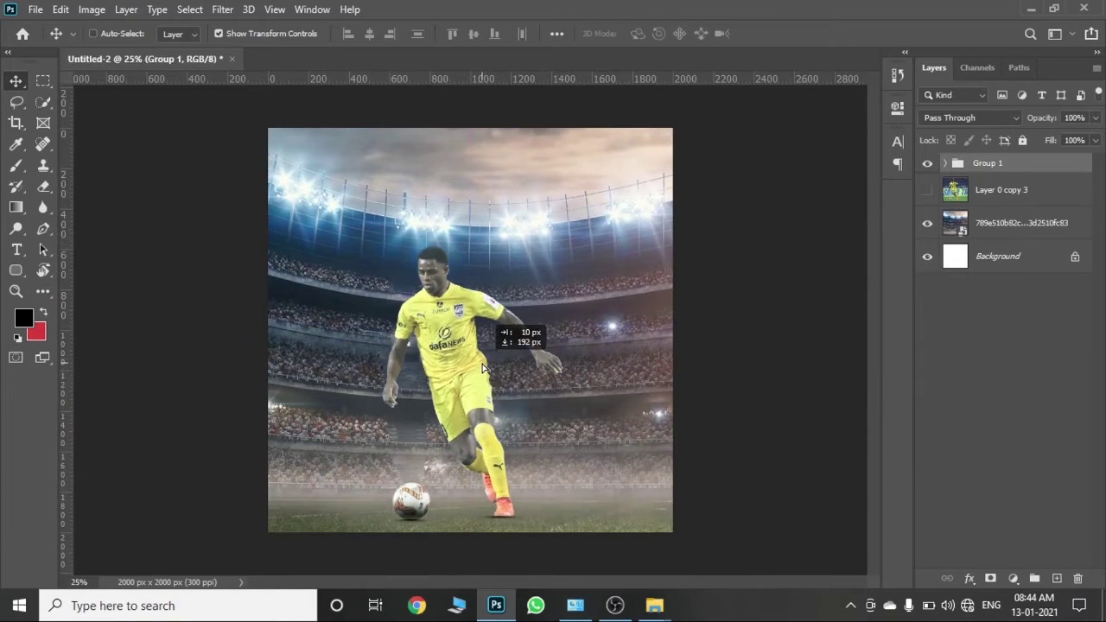
pyautogui.hotkey('shift', 'Up')
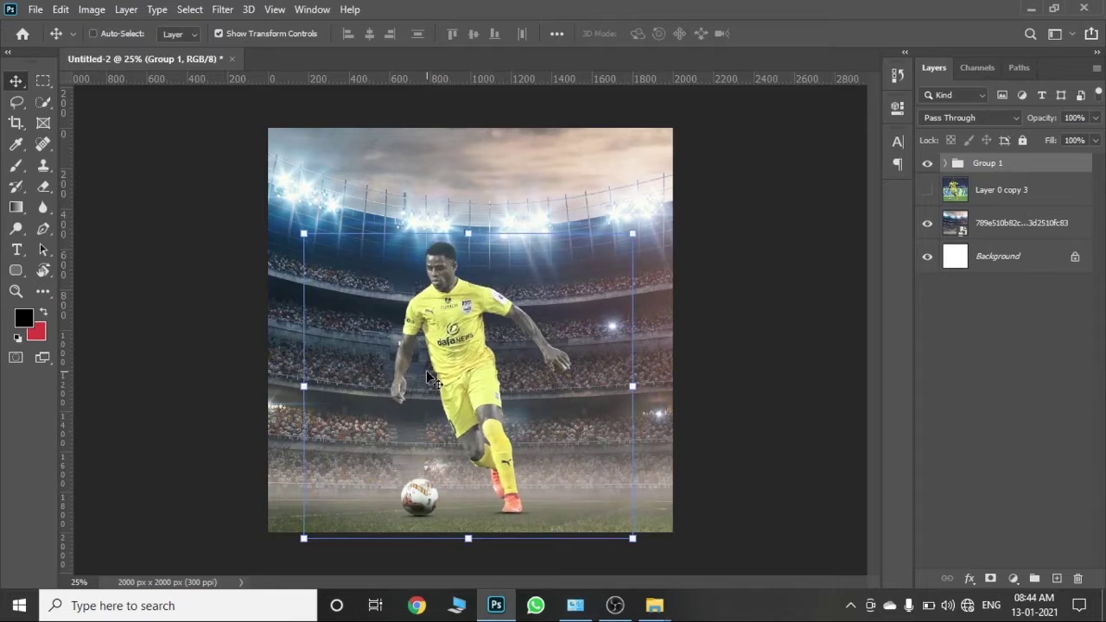
pyautogui.hotkey('shift', 'Up')
pyautogui.click(1037, 195)
pyautogui.click(1003, 231)
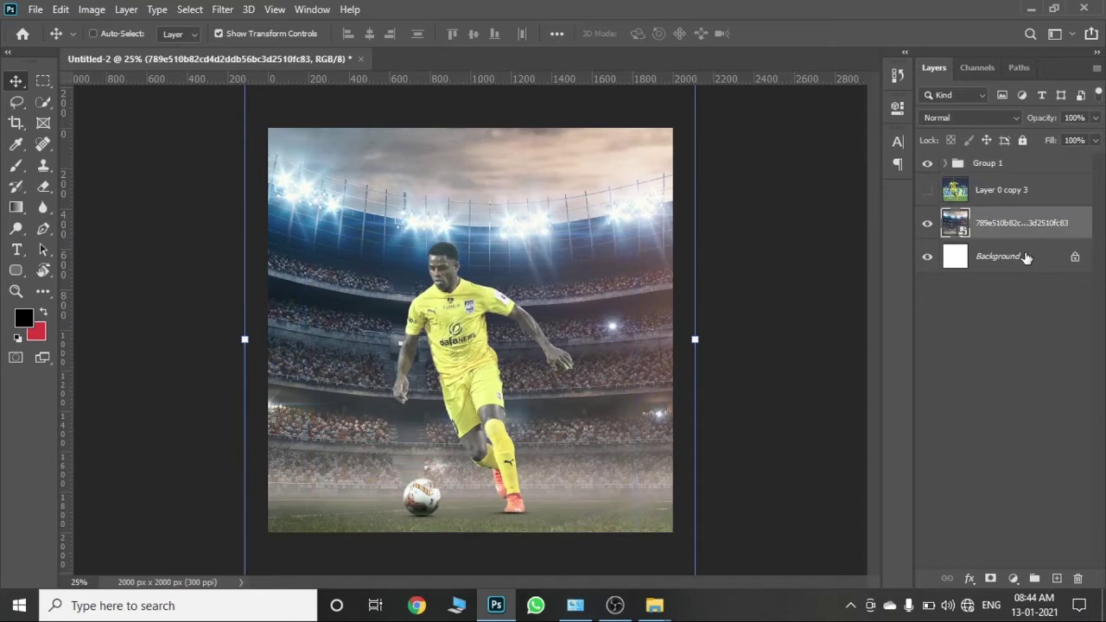
# Step: Add a blue Solid Color fill layer set to Overlay blend mode at 86% opacity
pyautogui.click(1012, 578)
pyautogui.click(993, 294)
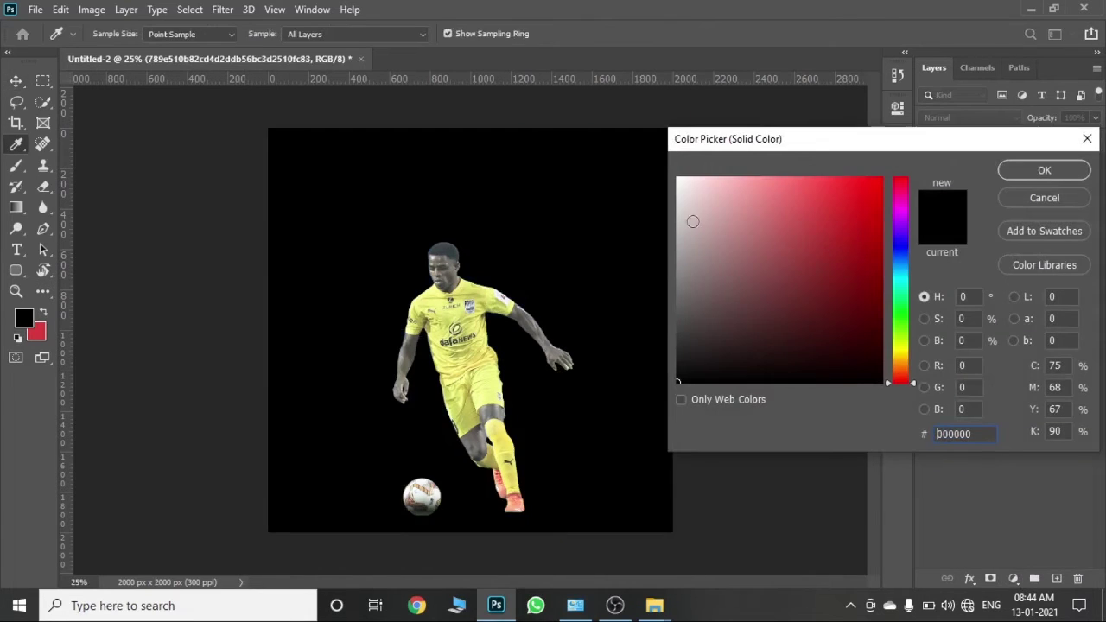
pyautogui.moveTo(901, 229); pyautogui.dragTo(901, 262)
pyautogui.click(832, 245)
pyautogui.click(824, 226)
pyautogui.click(1044, 170)
pyautogui.click(983, 119)
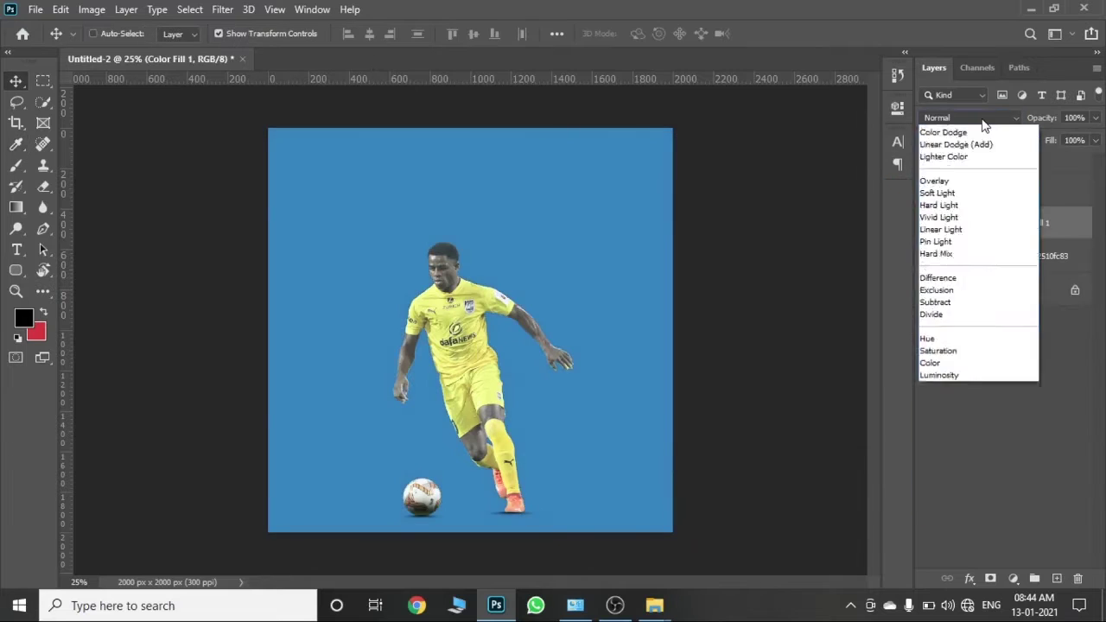
pyautogui.click(935, 180)
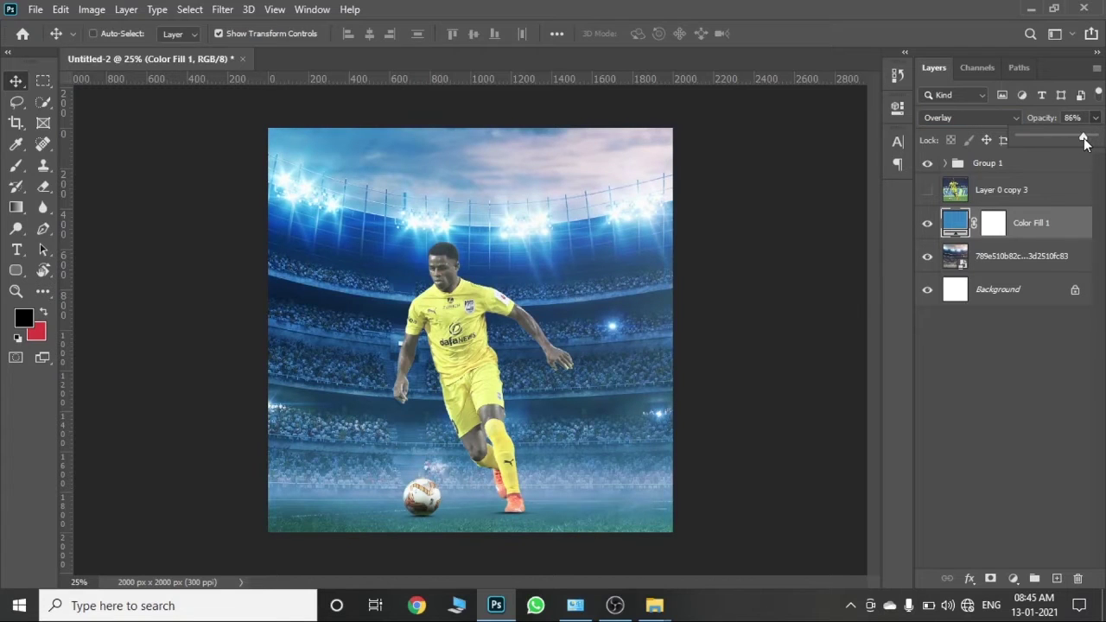
pyautogui.click(1002, 190)
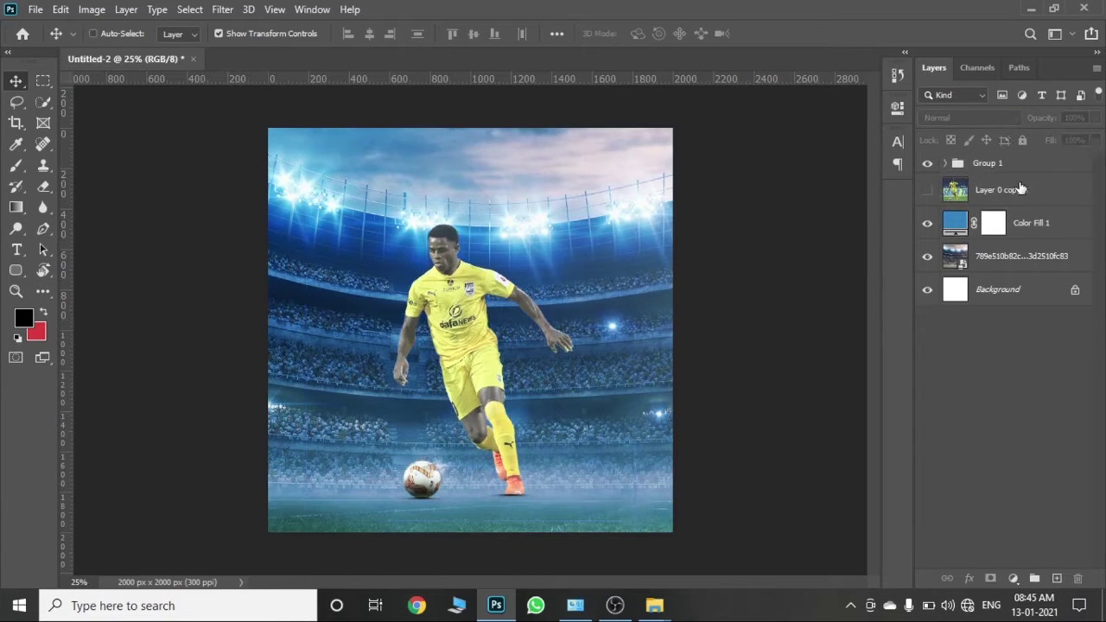
# Step: Move Layer 0 copy 3 just above Background and lower the player group slightly
pyautogui.moveTo(1020, 188); pyautogui.dragTo(1044, 283)
pyautogui.click(1035, 301)
pyautogui.click(1045, 226)
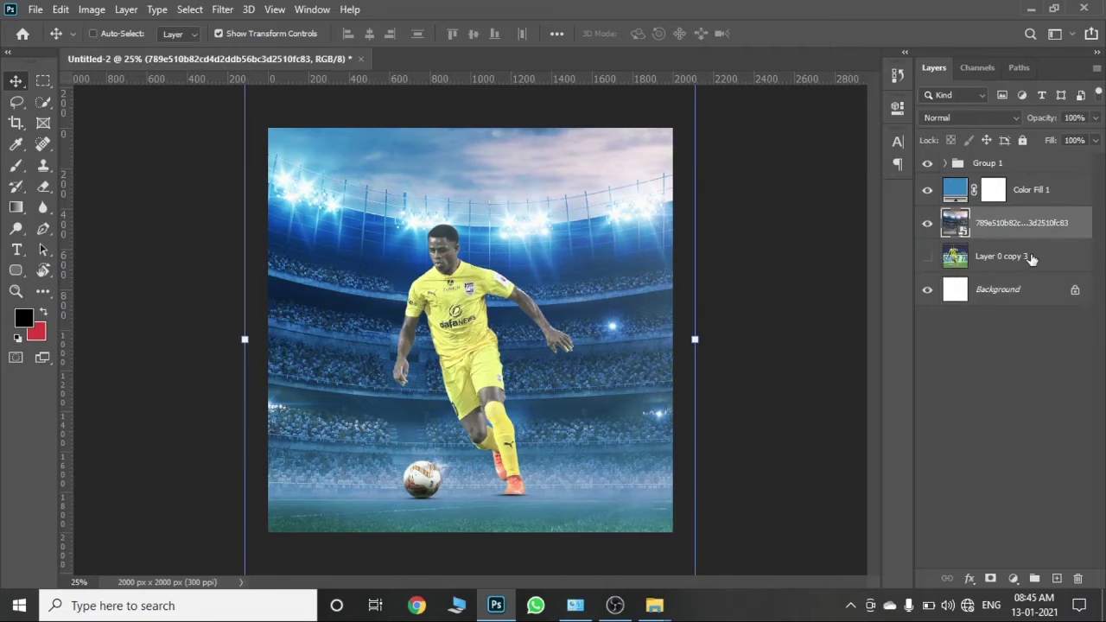
pyautogui.doubleClick(1020, 257)
pyautogui.click(1028, 162)
pyautogui.moveTo(518, 285); pyautogui.dragTo(519, 297)
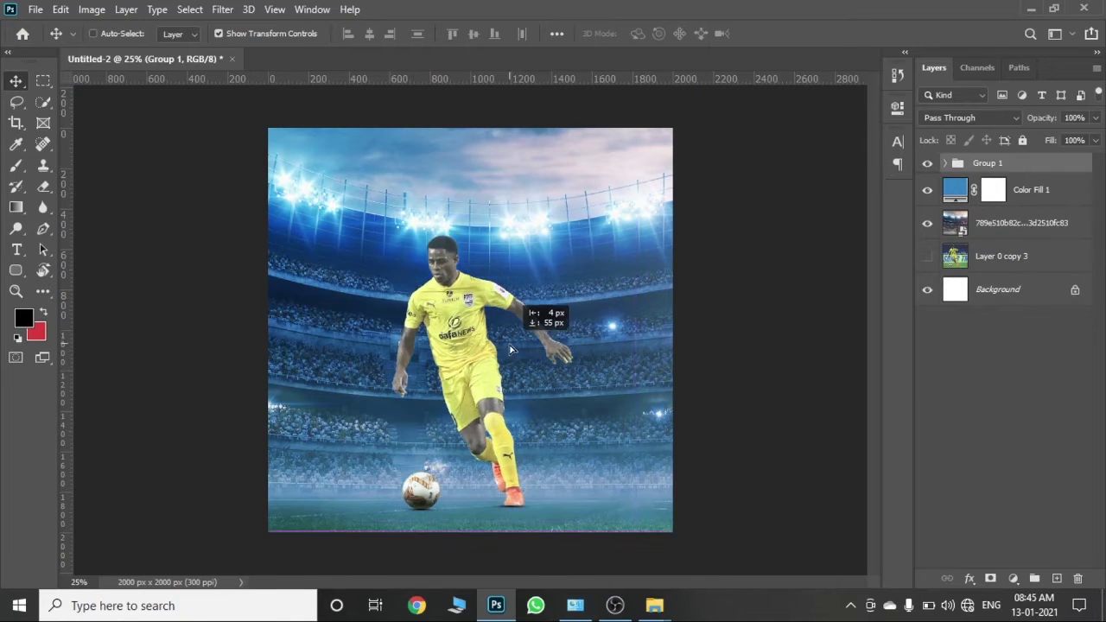
# Step: Paint black shading along the bottom edge on a new layer with a large soft brush
pyautogui.press('b')
pyautogui.click(1056, 578)
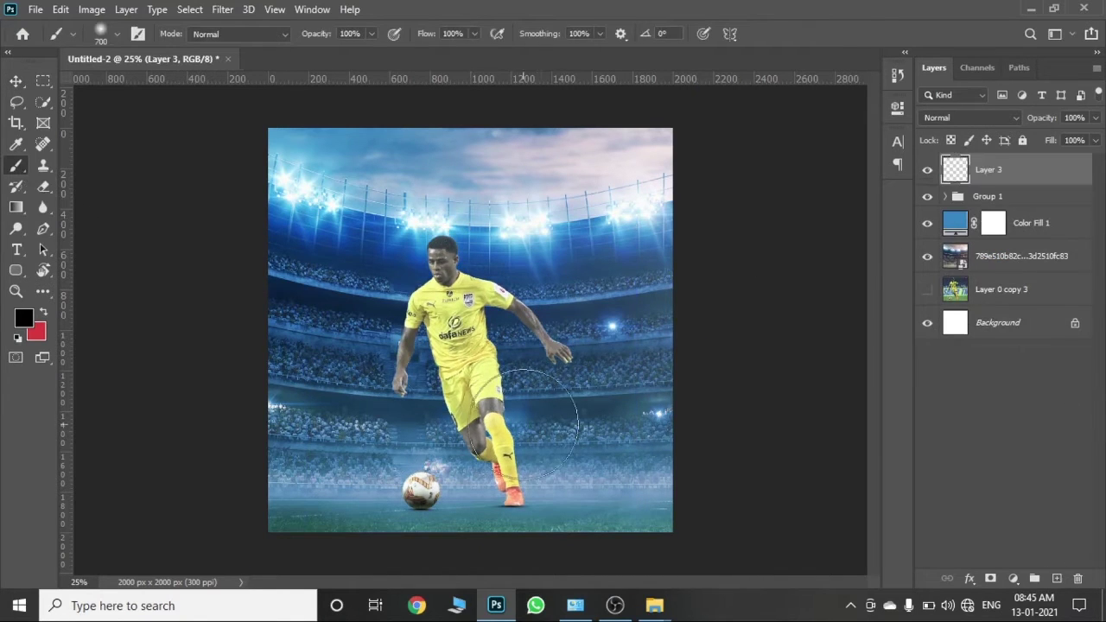
pyautogui.press(']')
pyautogui.press(']')
pyautogui.hotkey('ctrl', '-')
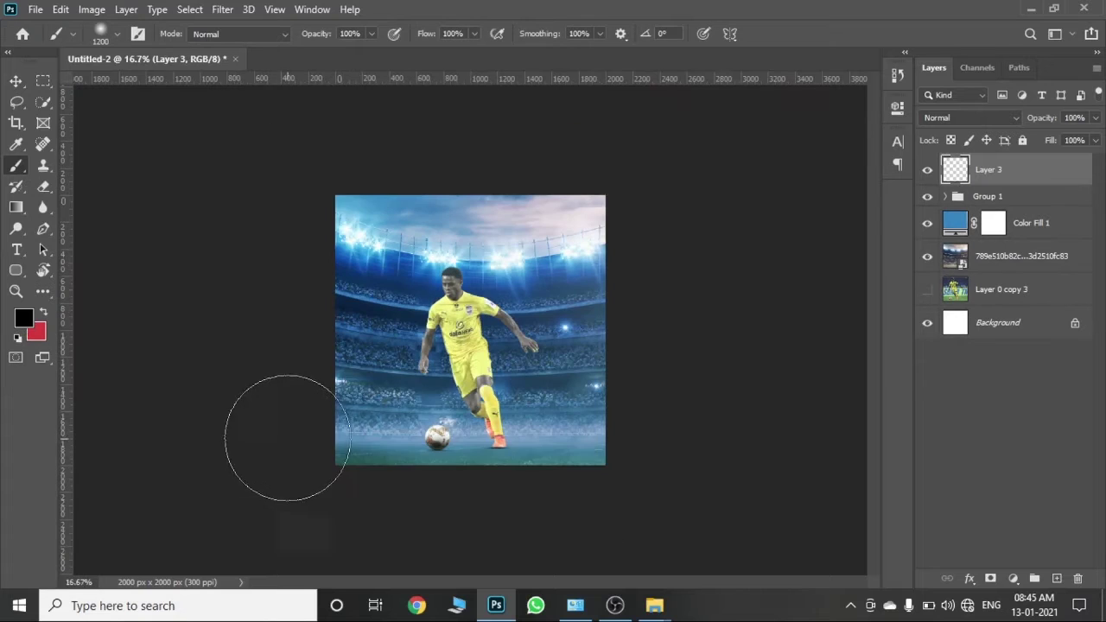
pyautogui.moveTo(288, 438)
pyautogui.mouseDown()
pyautogui.moveTo(469, 506)
pyautogui.moveTo(679, 457)
pyautogui.moveTo(608, 531)
pyautogui.mouseUp()
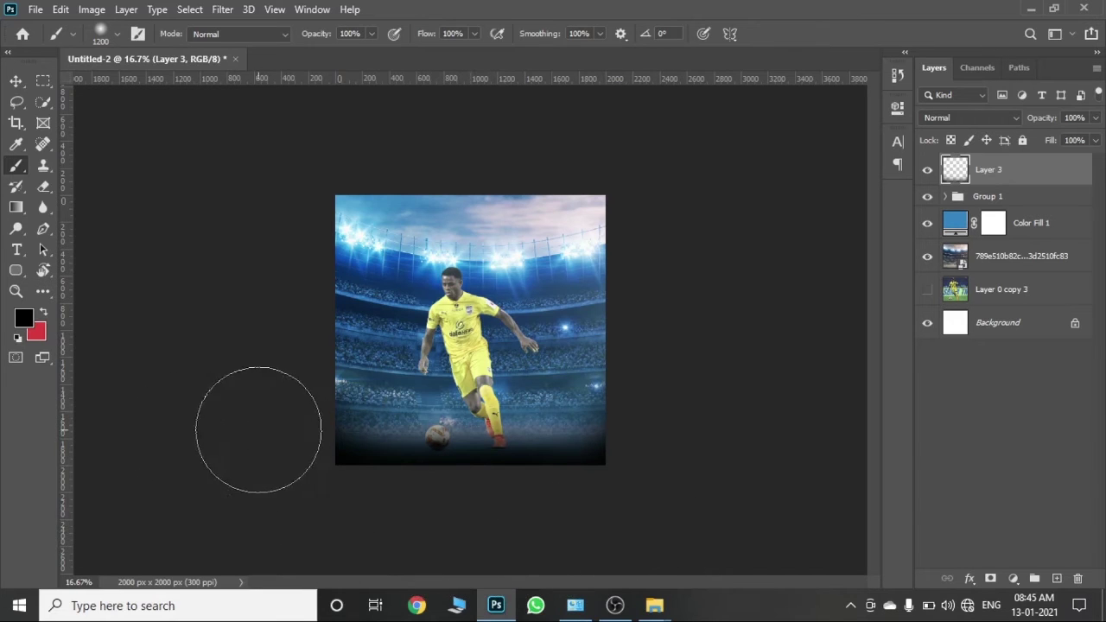
# Step: Stretch the bottom shading taller and lower its opacity
pyautogui.press('v')
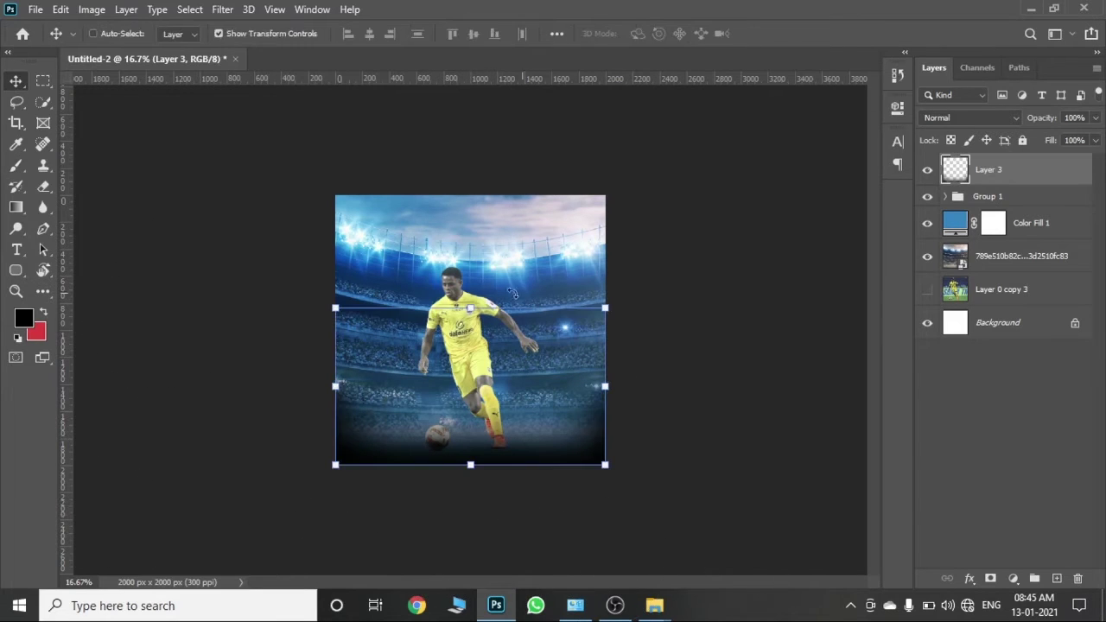
pyautogui.moveTo(474, 297); pyautogui.dragTo(474, 200)
pyautogui.click(774, 33)
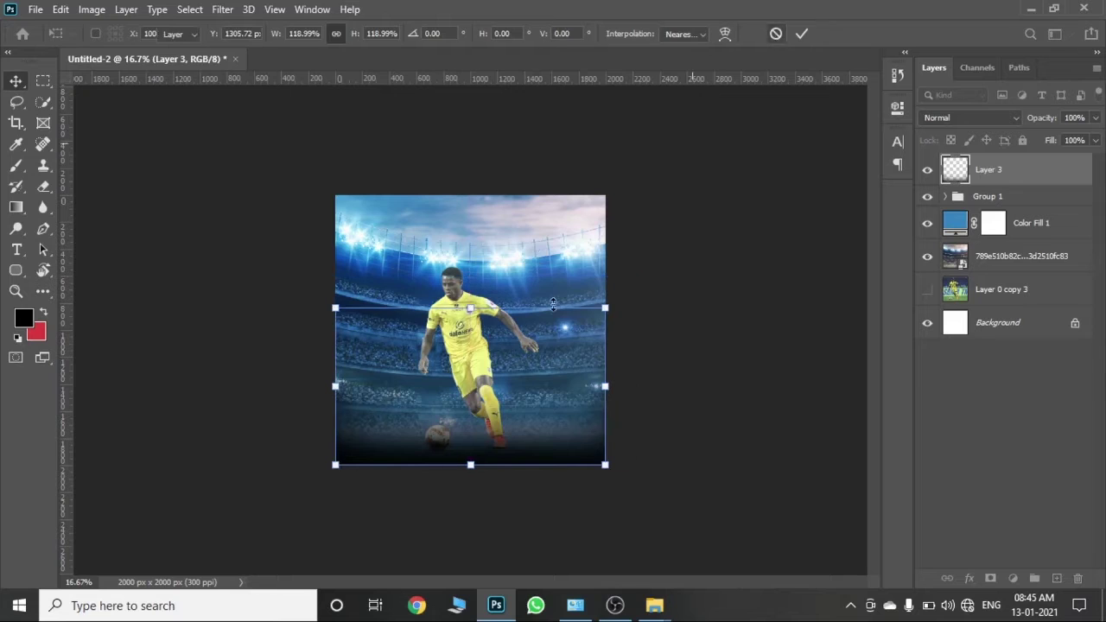
pyautogui.moveTo(473, 307); pyautogui.dragTo(474, 279)
pyautogui.click(802, 34)
pyautogui.click(1095, 118)
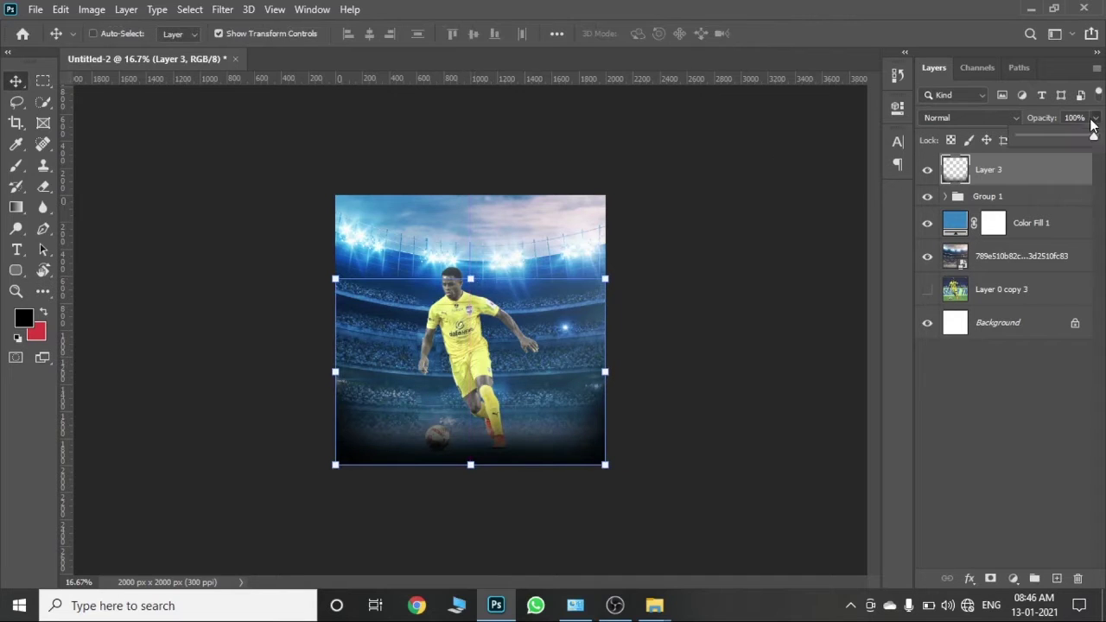
pyautogui.moveTo(1095, 138); pyautogui.dragTo(1073, 145)
# Step: Duplicate the shading, flip it vertically, and move it to the top, shorter at 54% opacity
pyautogui.hotkey('ctrl', 'j')
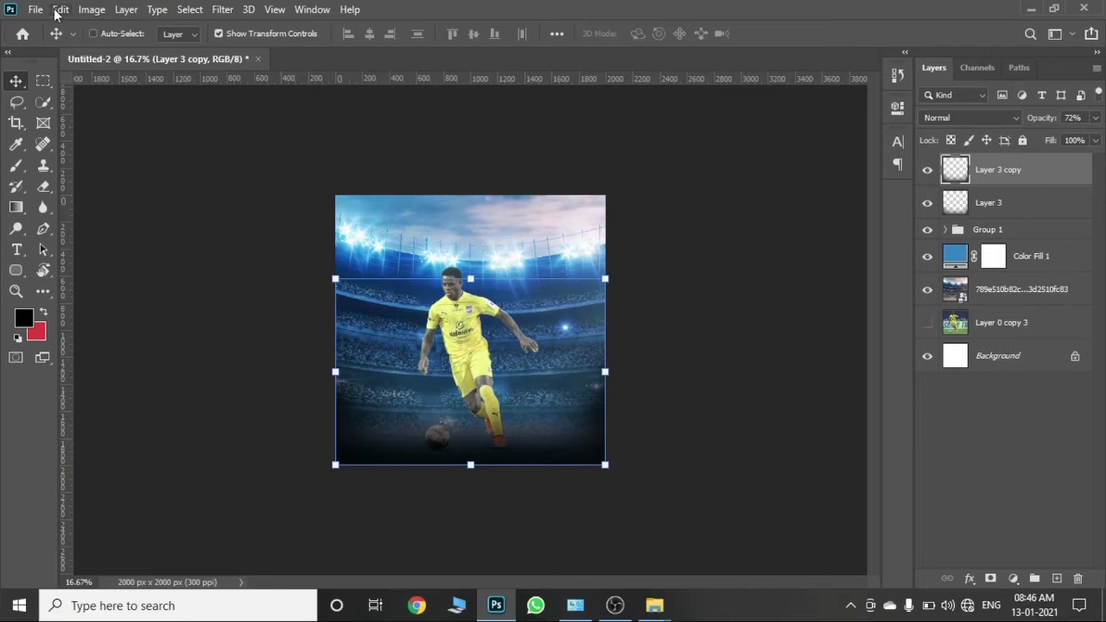
pyautogui.click(59, 12)
pyautogui.click(331, 362)
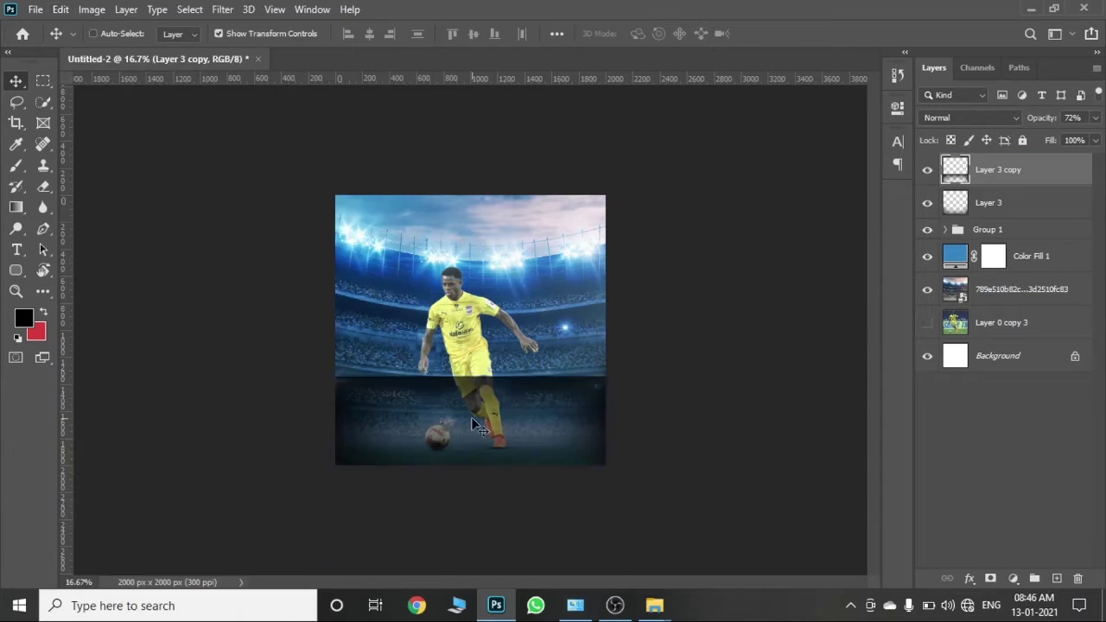
pyautogui.moveTo(473, 420); pyautogui.dragTo(487, 251)
pyautogui.moveTo(484, 381); pyautogui.dragTo(471, 295)
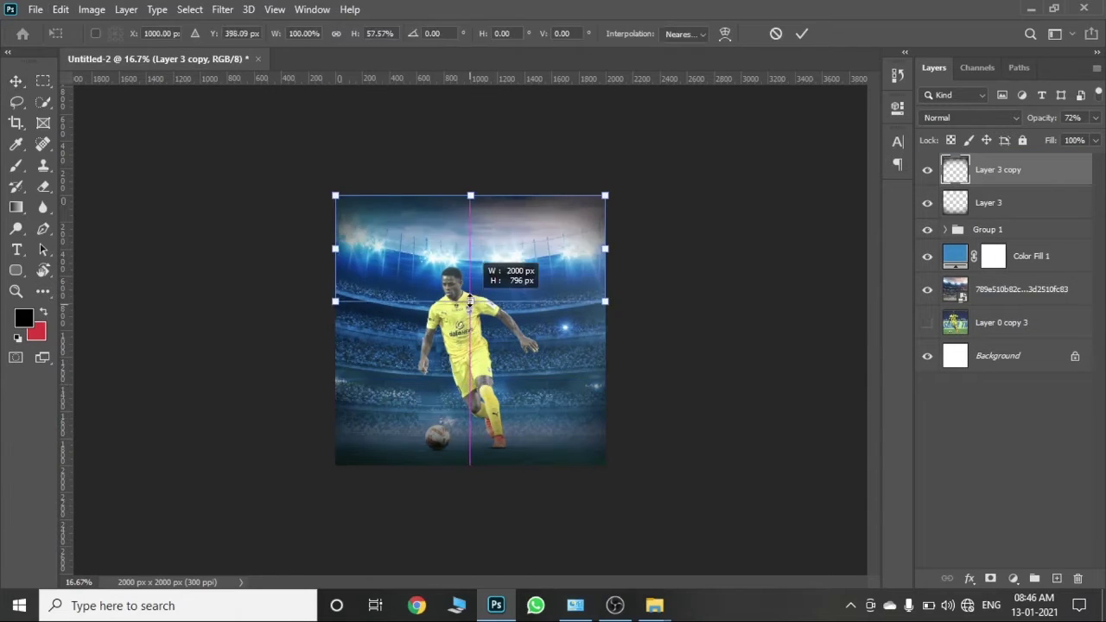
pyautogui.click(804, 32)
pyautogui.moveTo(1067, 143); pyautogui.dragTo(1060, 137)
pyautogui.hotkey('ctrl', '+')
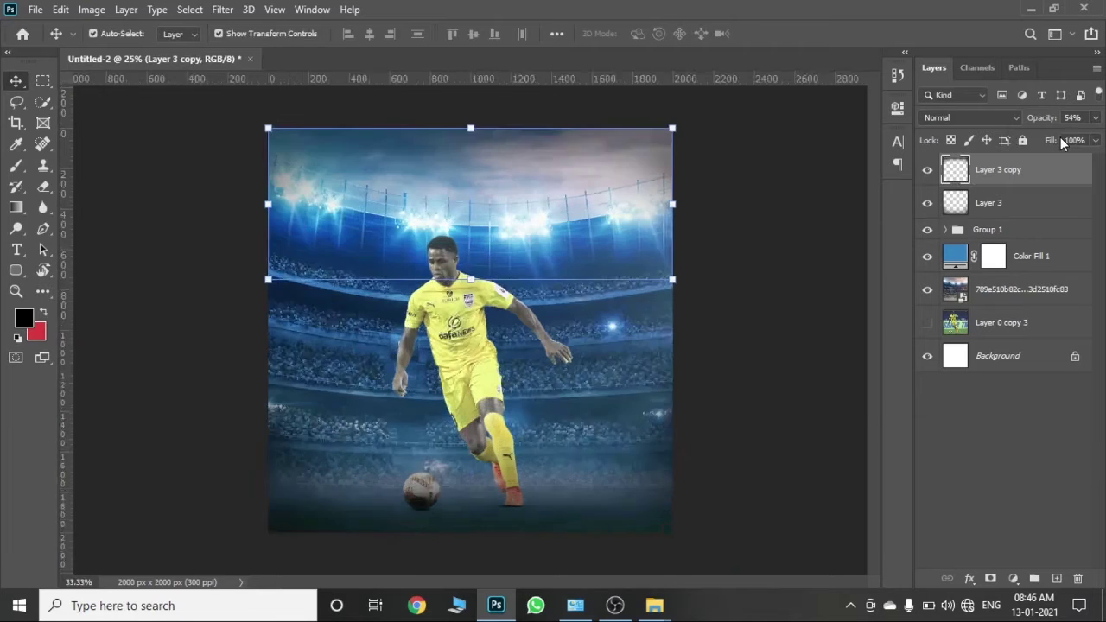
# Step: Change Color Fill 1 to a richer, more saturated blue
pyautogui.click(955, 252)
pyautogui.doubleClick(955, 253)
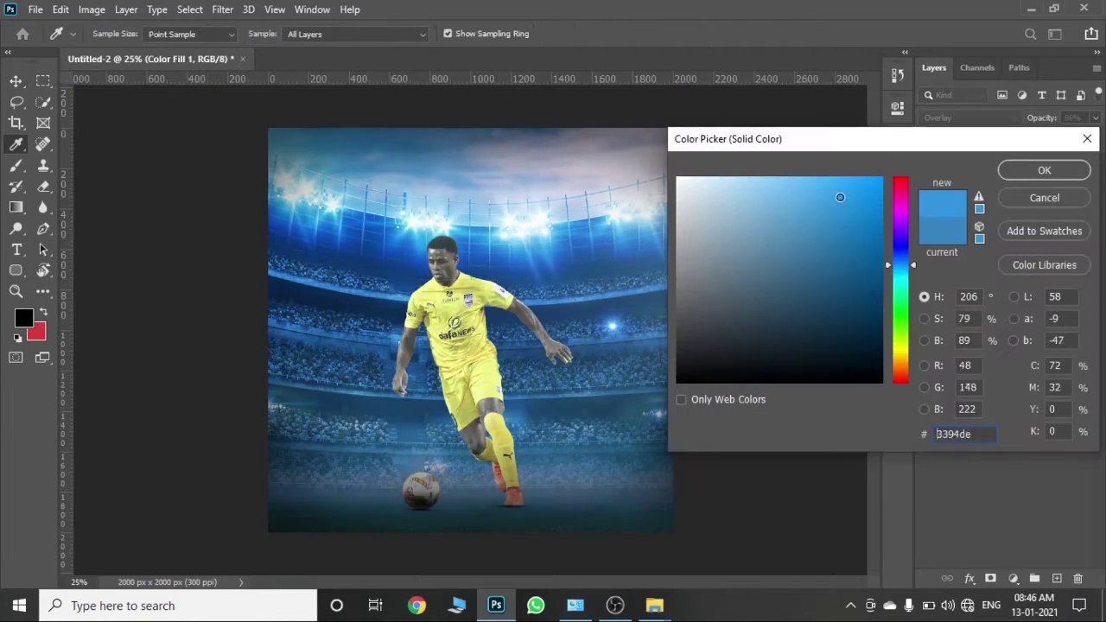
pyautogui.moveTo(837, 193)
pyautogui.mouseDown()
pyautogui.moveTo(861, 188)
pyautogui.moveTo(864, 205)
pyautogui.moveTo(854, 197)
pyautogui.mouseUp()
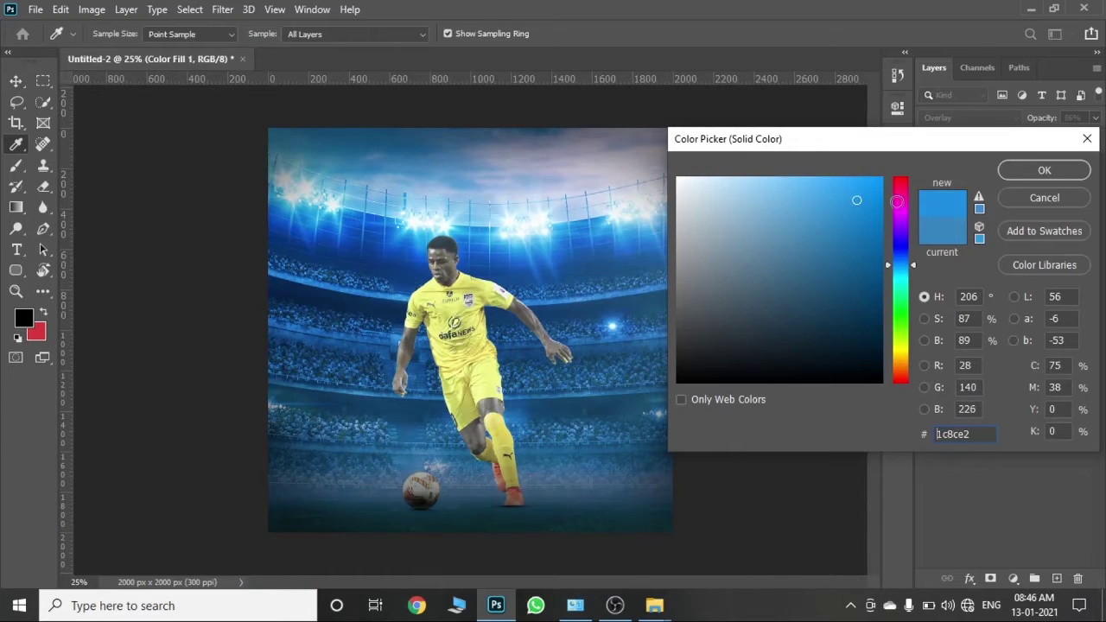
pyautogui.click(1045, 170)
# Step: Shorten the bottom shading layer by dragging its top handle down and commit
pyautogui.click(1029, 204)
pyautogui.moveTo(470, 255)
pyautogui.mouseDown()
pyautogui.moveTo(467, 375)
pyautogui.moveTo(514, 383)
pyautogui.mouseUp()
pyautogui.click(802, 34)
pyautogui.click(1025, 230)
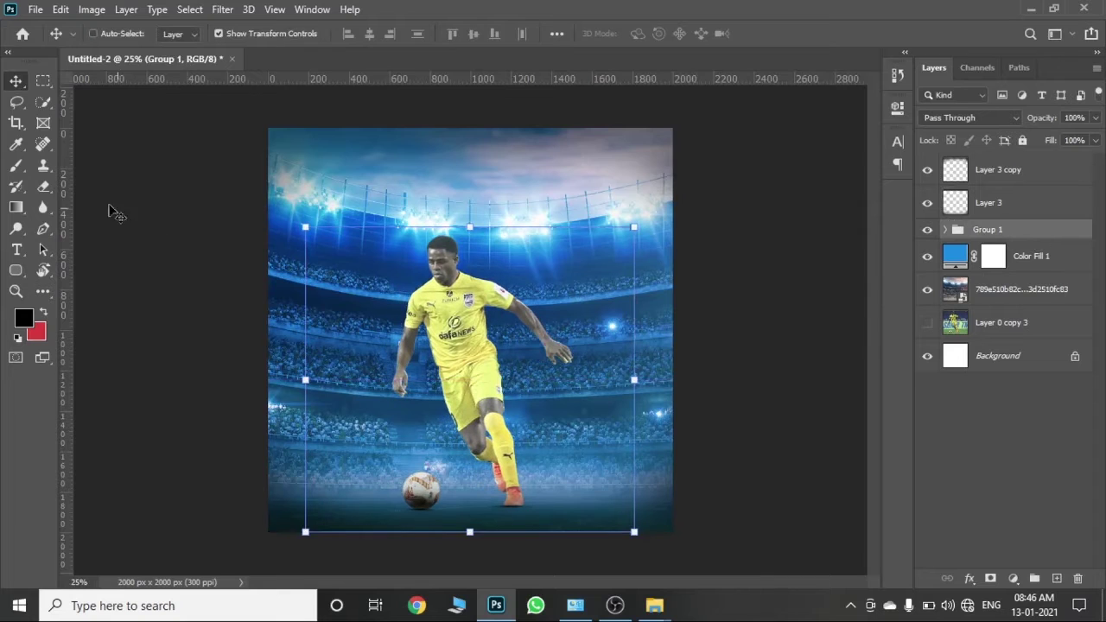
# Step: Paint a soft white (#ffffff) brush glow on a new empty layer
pyautogui.click(16, 165)
pyautogui.click(1056, 577)
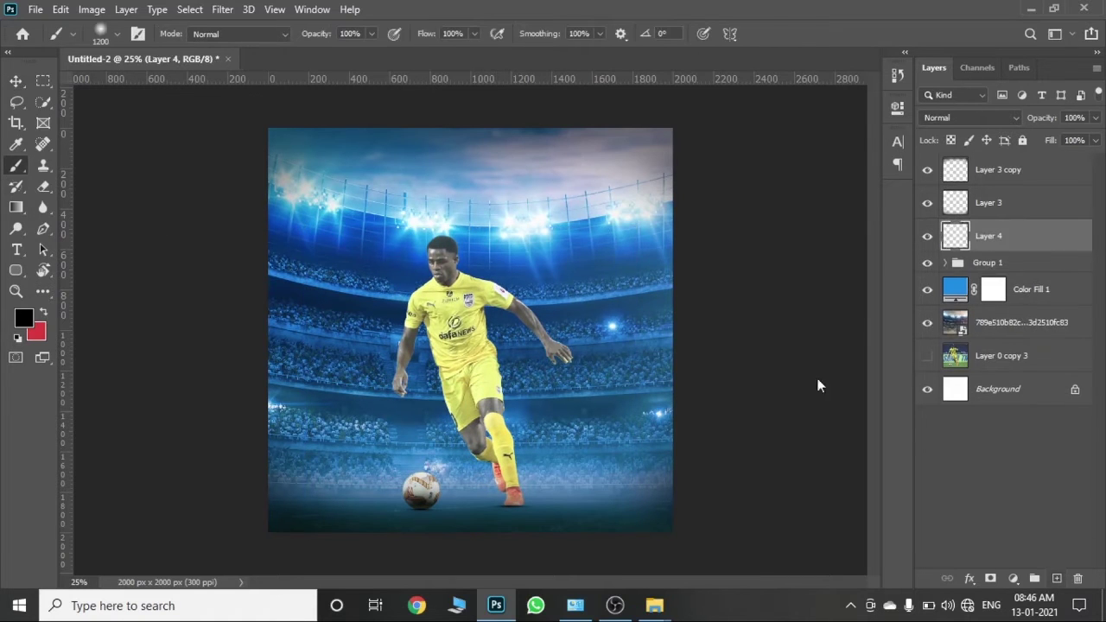
pyautogui.click(24, 318)
pyautogui.write('ffffff')
pyautogui.click(1043, 169)
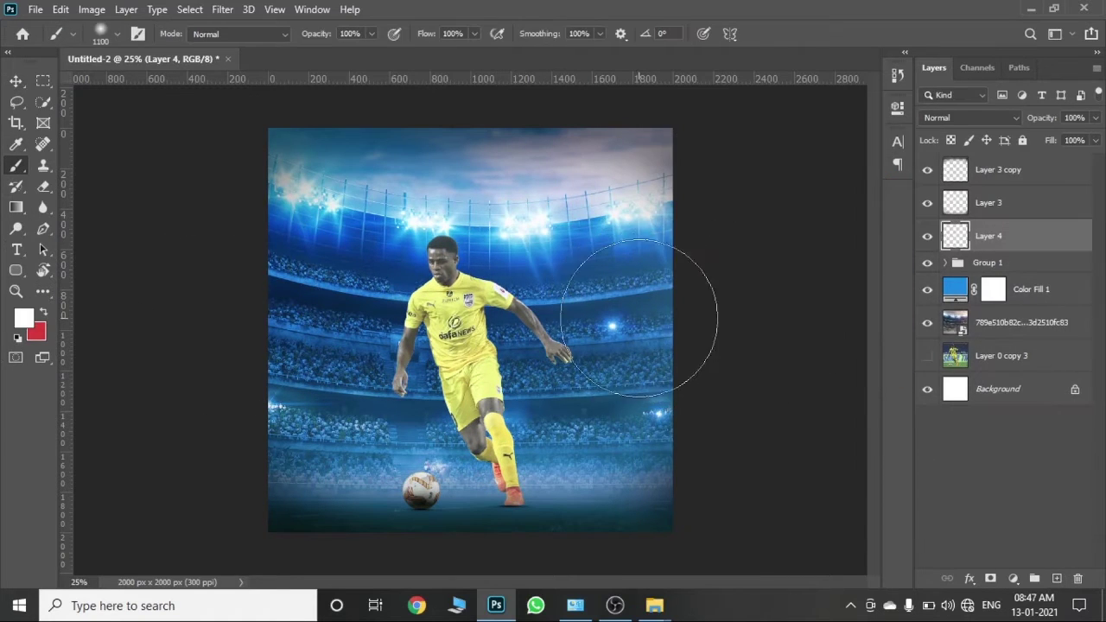
pyautogui.press('[')
pyautogui.press('[')
pyautogui.click(475, 316)
# Step: Perspective-transform the glow, squashing it and spreading its corners into a wide floor shape
pyautogui.click(16, 101)
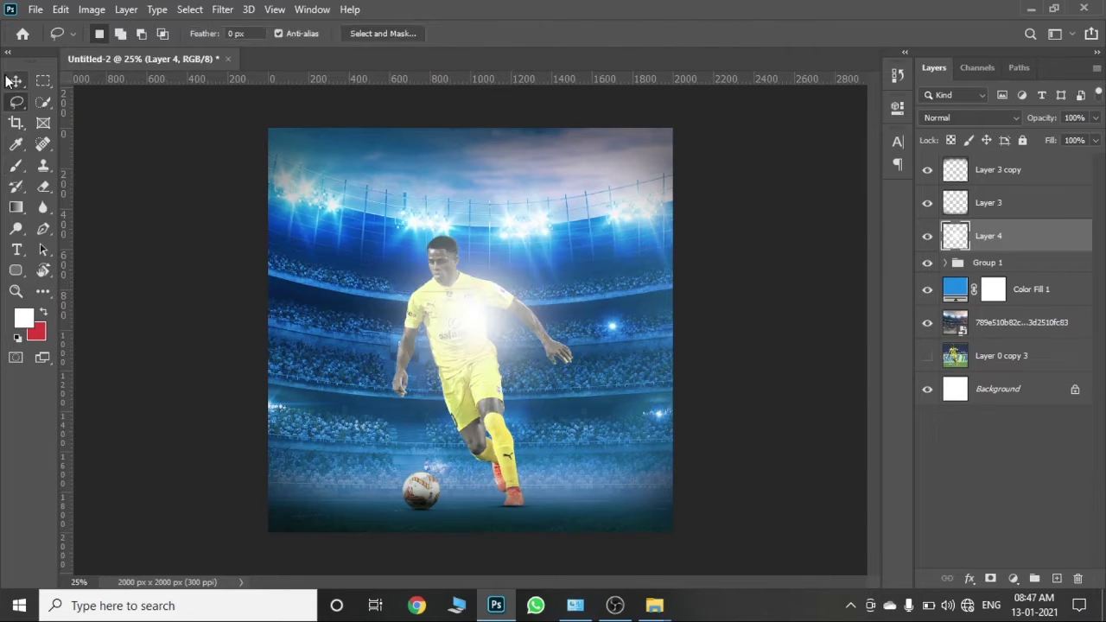
pyautogui.click(16, 81)
pyautogui.moveTo(473, 168); pyautogui.dragTo(473, 281)
pyautogui.moveTo(633, 472); pyautogui.dragTo(762, 450)
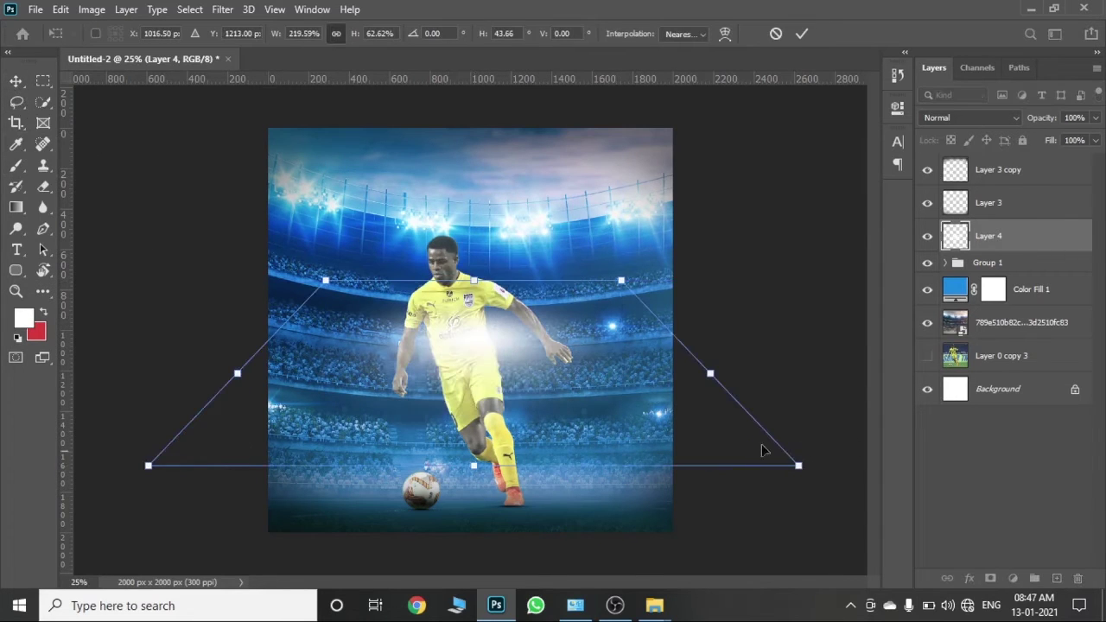
pyautogui.moveTo(622, 282); pyautogui.dragTo(721, 281)
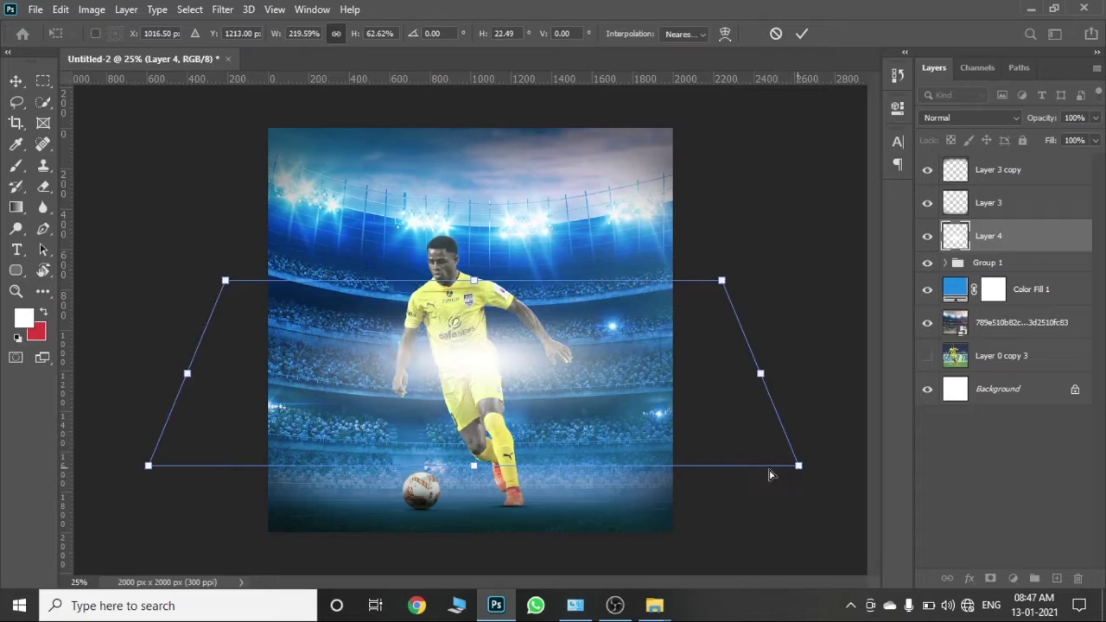
pyautogui.moveTo(796, 466); pyautogui.dragTo(613, 463)
pyautogui.moveTo(724, 283); pyautogui.dragTo(891, 318)
pyautogui.hotkey('ctrl', '-')
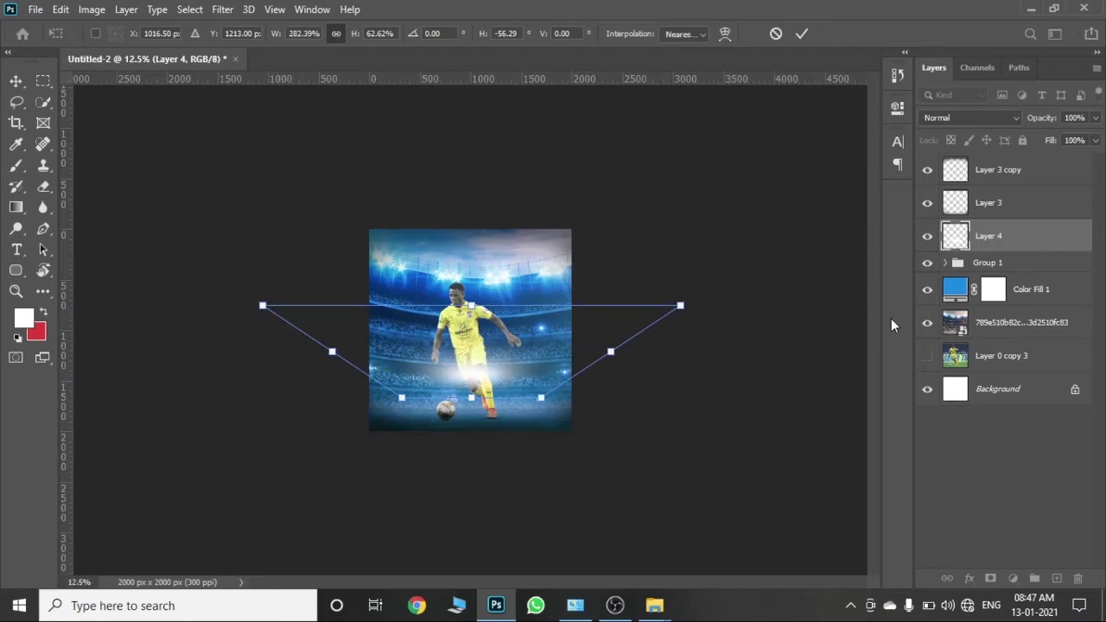
pyautogui.moveTo(680, 305); pyautogui.dragTo(787, 306)
pyautogui.click(808, 33)
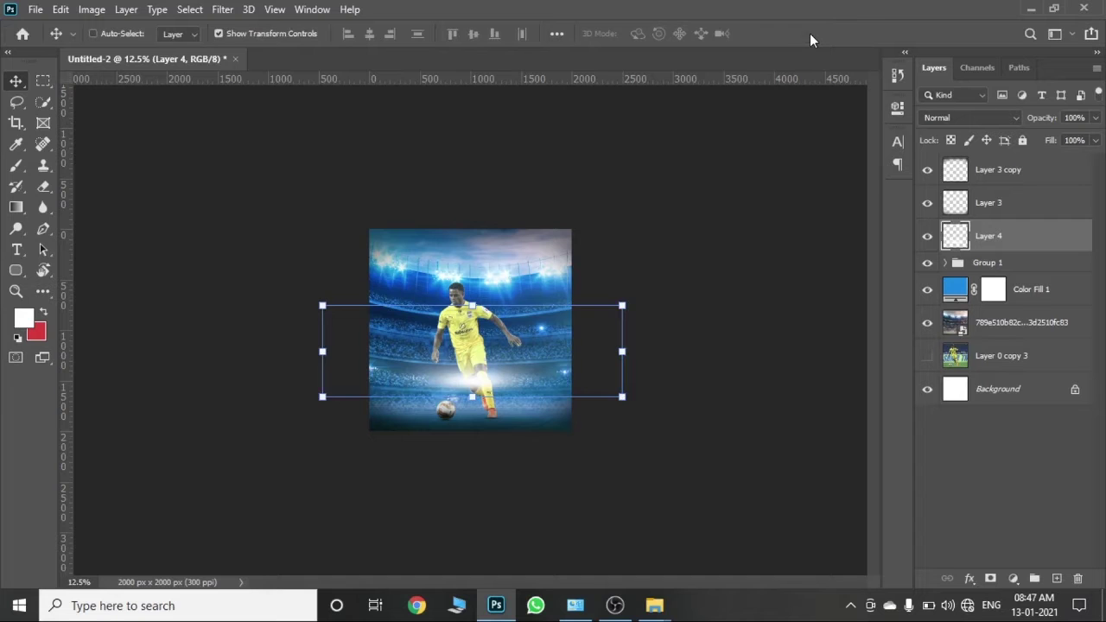
# Step: Flatten the glow into a thin ground band and move it down under the ball
pyautogui.moveTo(472, 305); pyautogui.dragTo(472, 335)
pyautogui.click(802, 34)
pyautogui.hotkey('ctrl', '+')
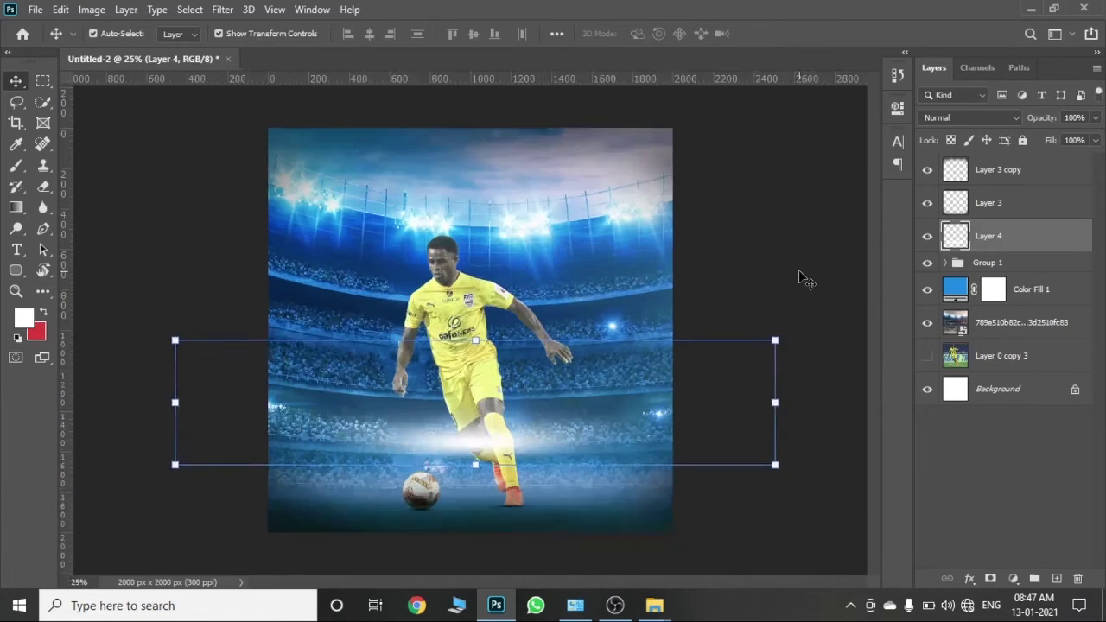
pyautogui.hotkey('ctrl', '+')
pyautogui.scroll(-3, 870, 315)
pyautogui.moveTo(496, 389); pyautogui.dragTo(510, 484)
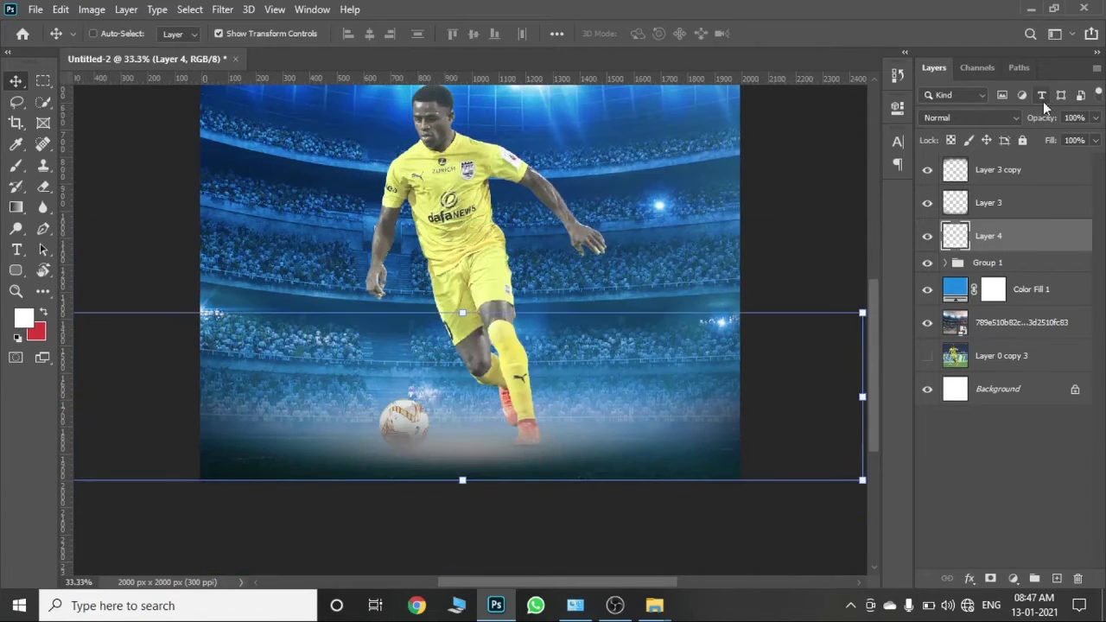
pyautogui.moveTo(1024, 240); pyautogui.dragTo(1024, 165)
pyautogui.moveTo(575, 435); pyautogui.dragTo(587, 435)
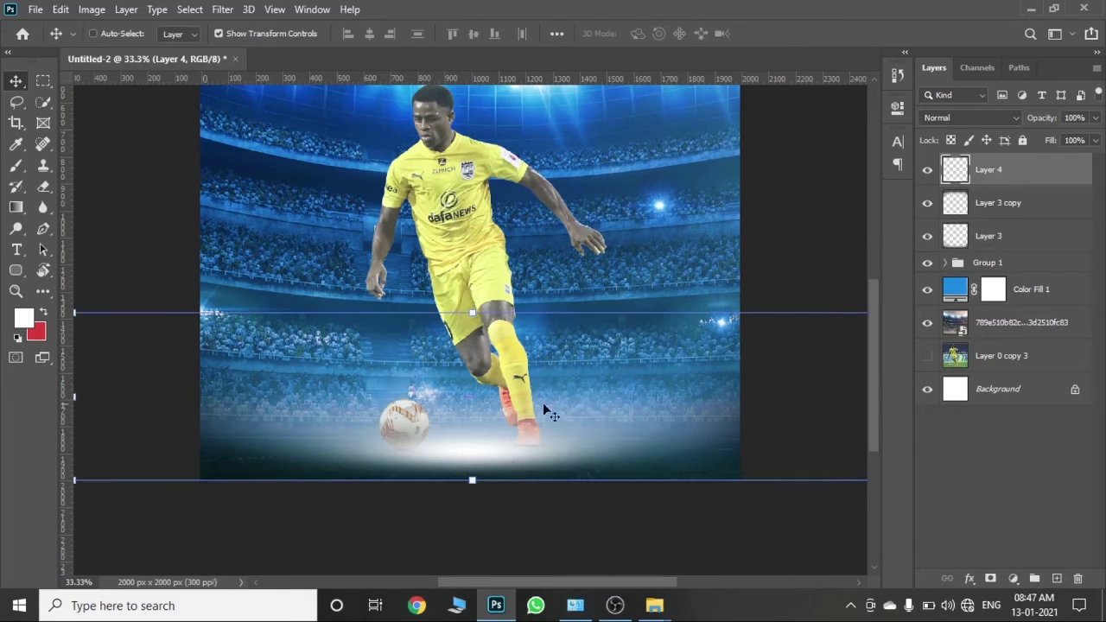
pyautogui.moveTo(472, 312); pyautogui.dragTo(512, 415)
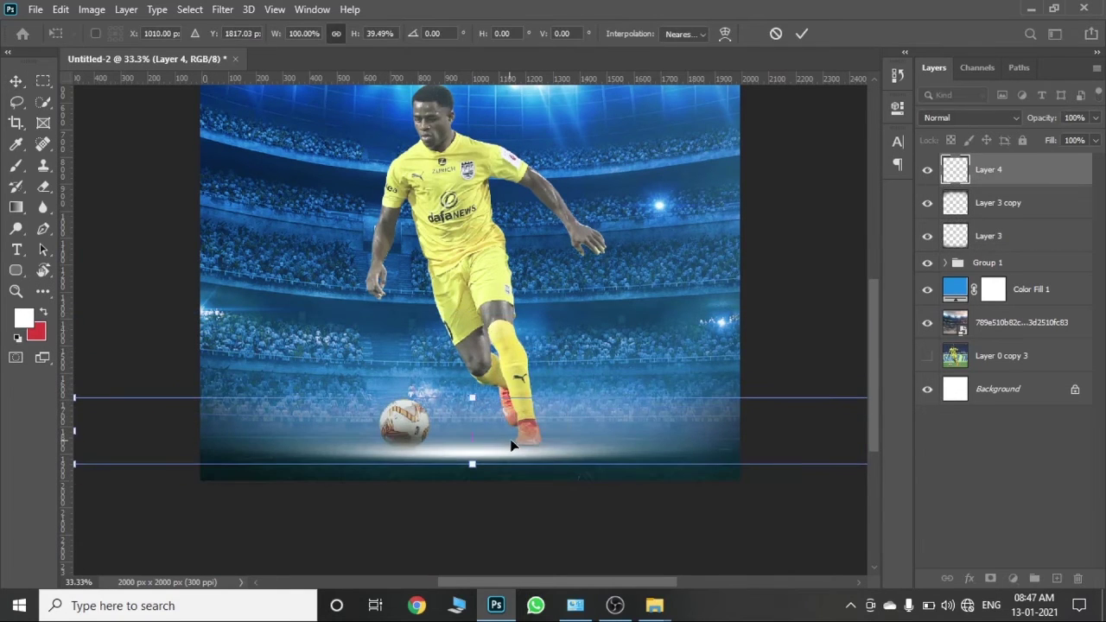
# Step: Fine-tune the glow's width and height, then stack it behind the player group
pyautogui.hotkey('ctrl', '-')
pyautogui.moveTo(673, 441); pyautogui.dragTo(663, 441)
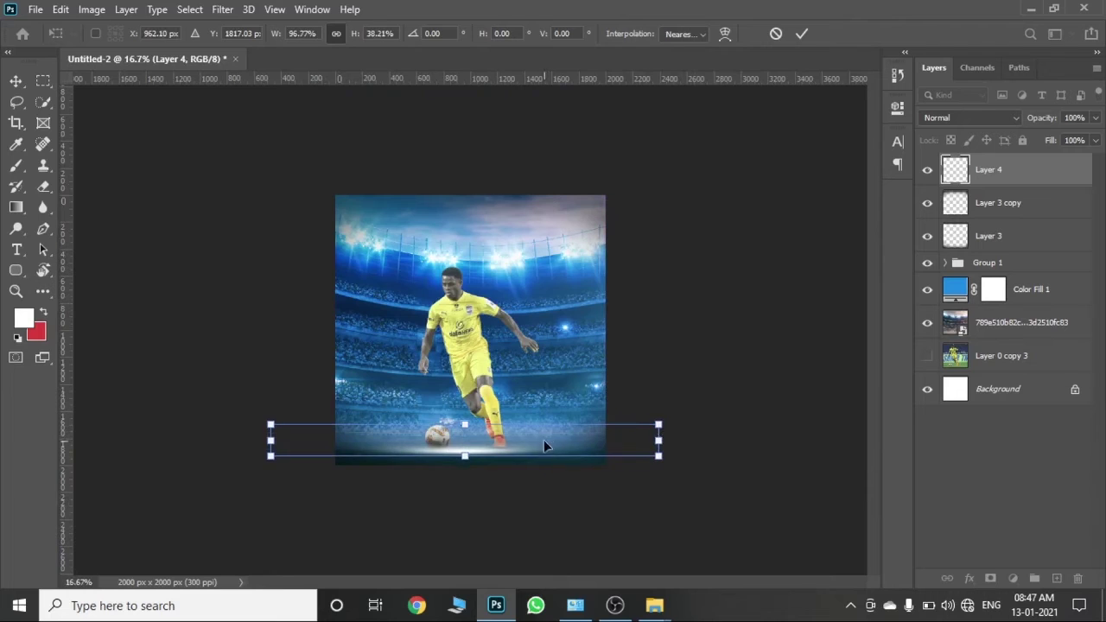
pyautogui.moveTo(470, 424)
pyautogui.mouseDown()
pyautogui.moveTo(470, 498)
pyautogui.moveTo(484, 468)
pyautogui.mouseUp()
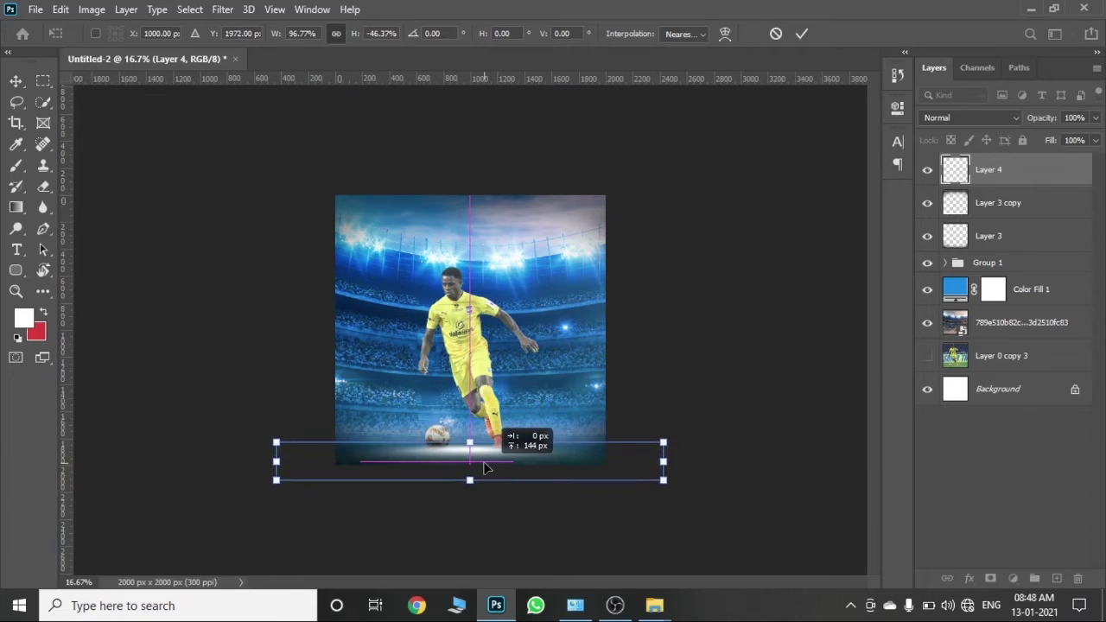
pyautogui.click(801, 33)
pyautogui.moveTo(994, 169); pyautogui.dragTo(1029, 275)
pyautogui.moveTo(1028, 204); pyautogui.dragTo(1037, 264)
# Step: Move Layer 3 copy below the player group and nudge the glow near the ball
pyautogui.moveTo(1011, 173); pyautogui.dragTo(1035, 212)
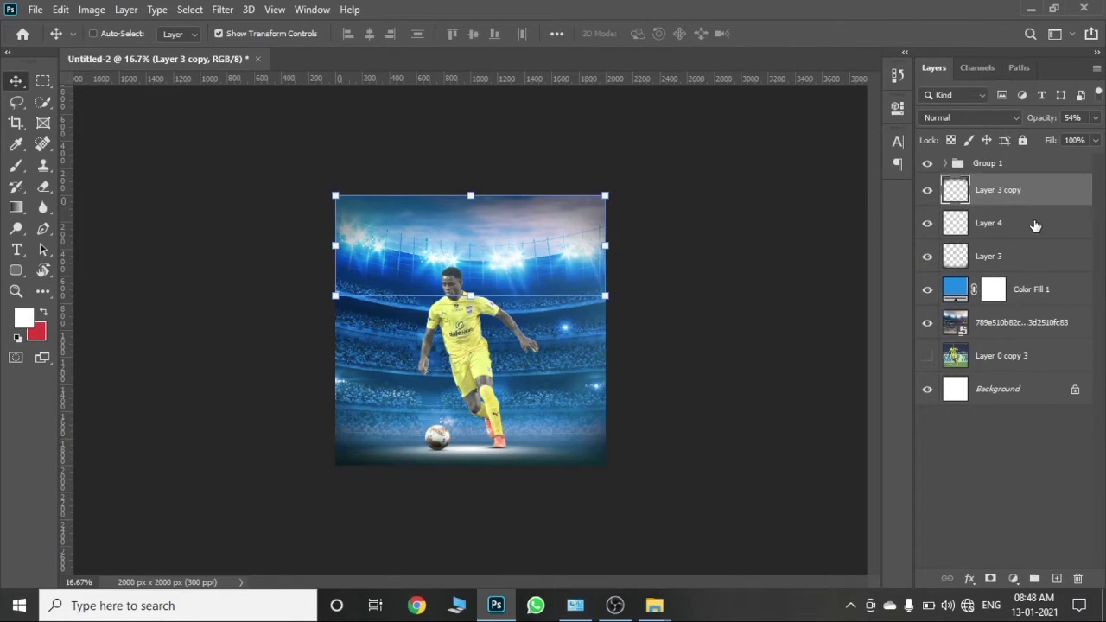
pyautogui.hotkey('ctrl', '+')
pyautogui.hotkey('ctrl', '+')
pyautogui.moveTo(873, 251); pyautogui.dragTo(872, 344)
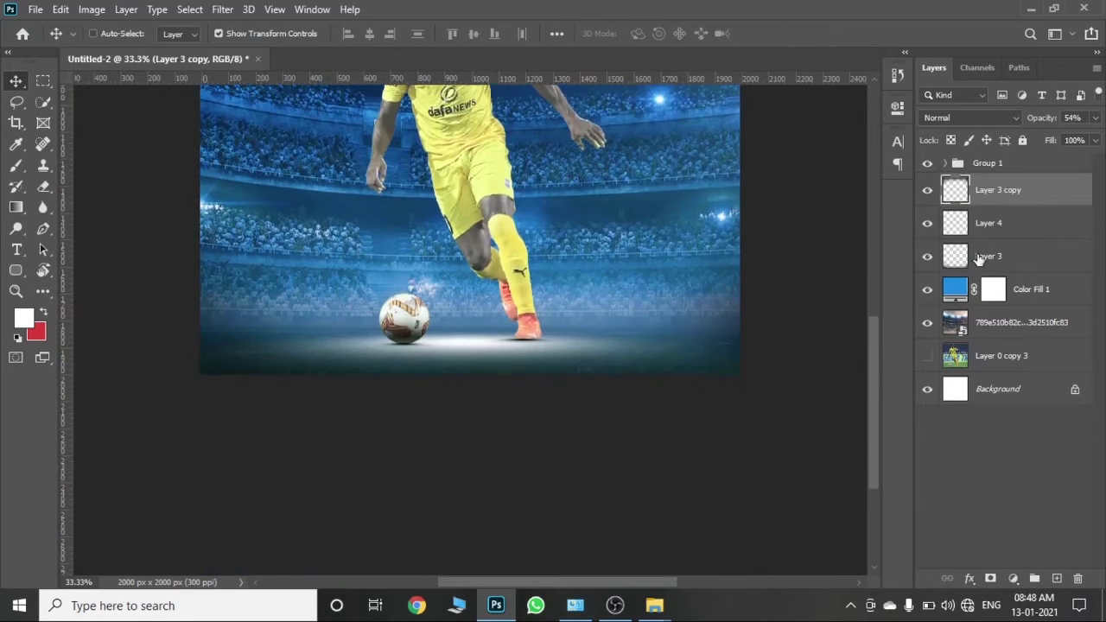
pyautogui.click(988, 223)
pyautogui.moveTo(617, 383); pyautogui.dragTo(629, 375)
pyautogui.hotkey('ctrl', '-')
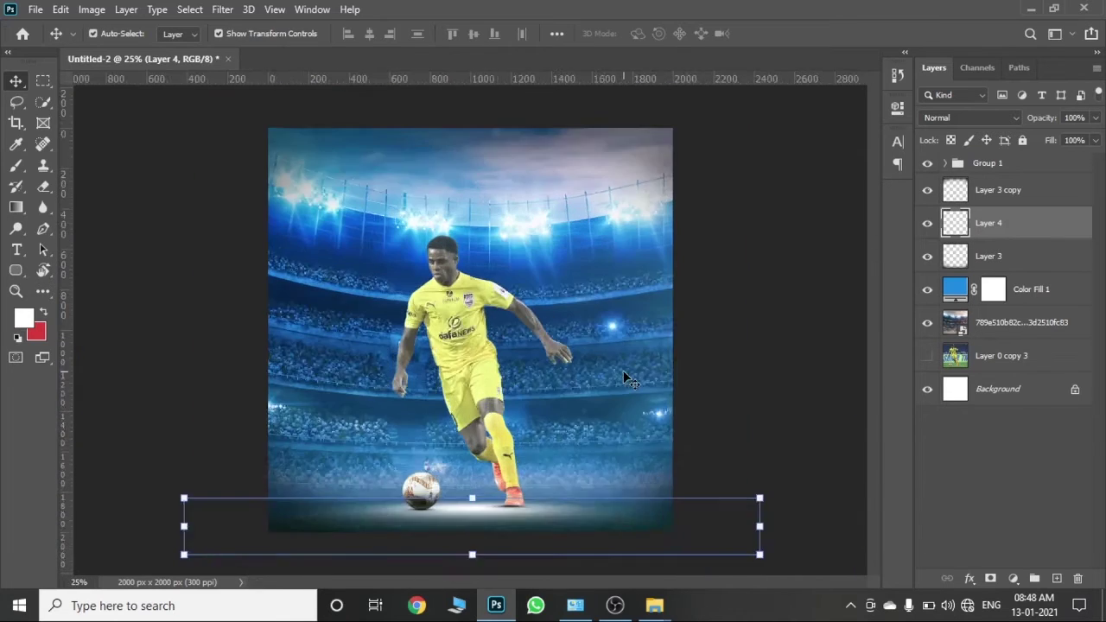
pyautogui.hotkey('ctrl', '+')
pyautogui.hotkey('ctrl', '+')
pyautogui.scroll(-5, 877, 399)
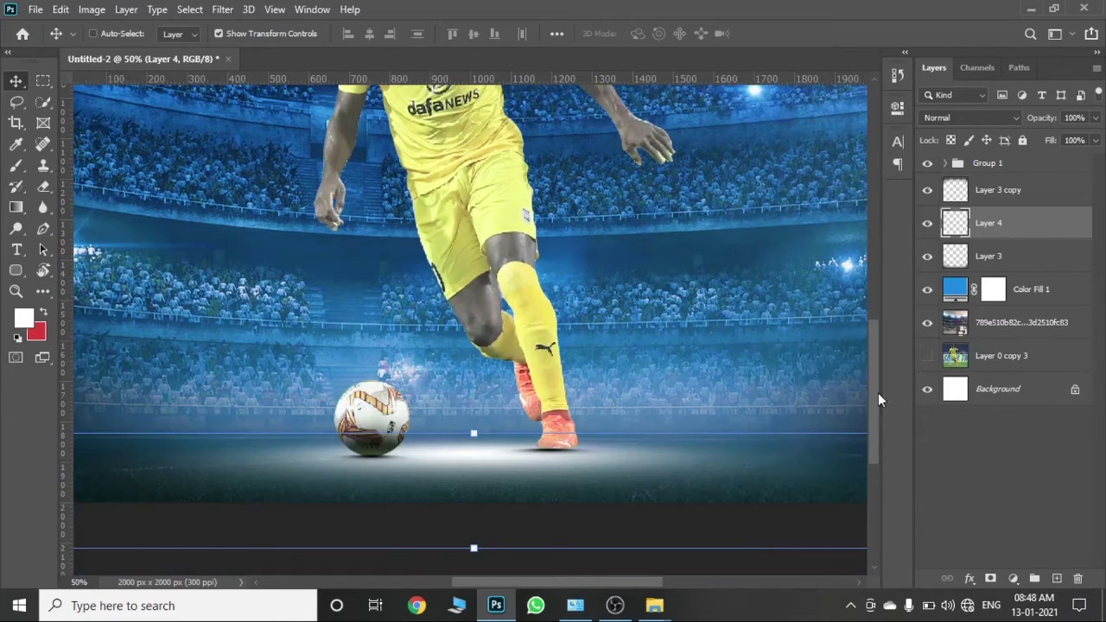
# Step: Reposition the small bar beside the player's foot and shift the ground glow slightly
pyautogui.click(948, 164)
pyautogui.click(1000, 223)
pyautogui.moveTo(693, 414); pyautogui.dragTo(715, 476)
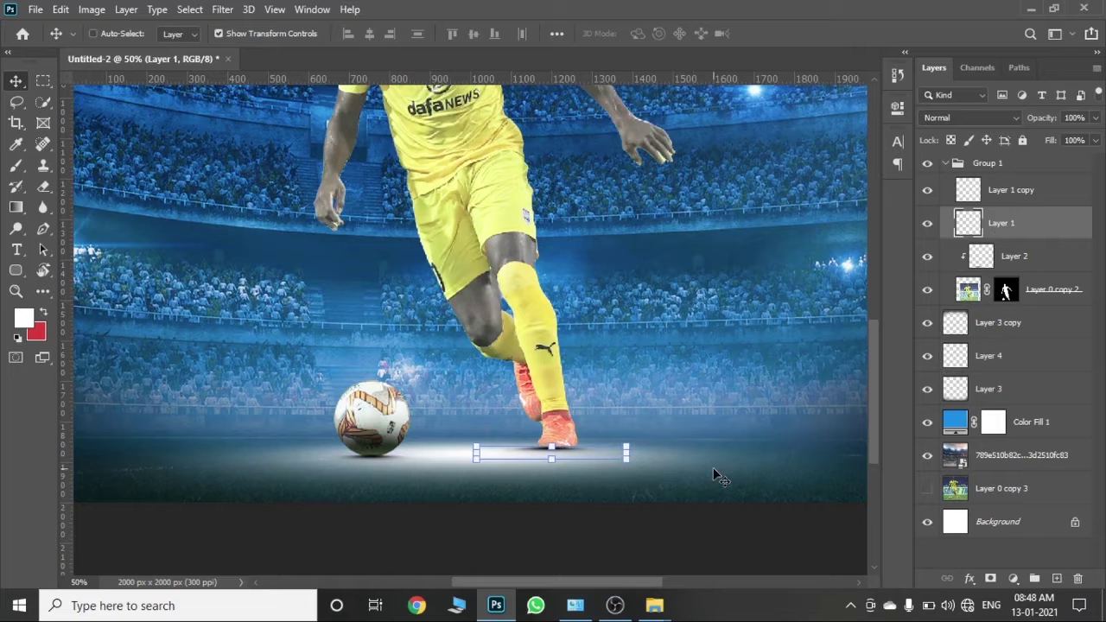
pyautogui.click(948, 164)
pyautogui.click(998, 389)
pyautogui.hotkey('ctrl', '-')
pyautogui.hotkey('ctrl', '-')
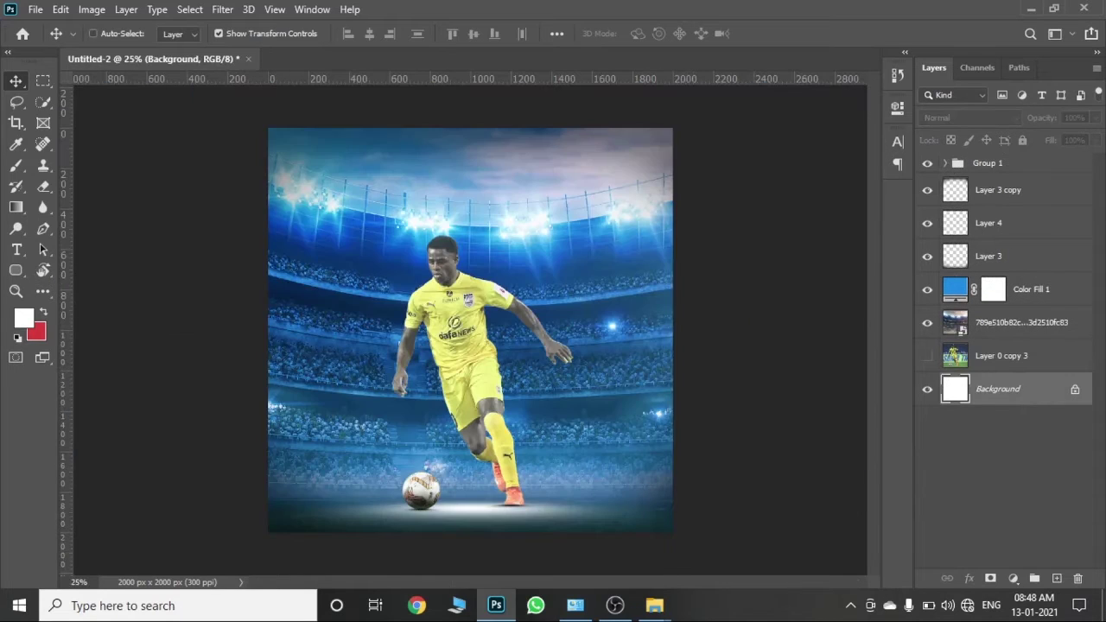
pyautogui.click(1017, 229)
pyautogui.moveTo(556, 527)
pyautogui.mouseDown()
pyautogui.moveTo(562, 536)
pyautogui.moveTo(538, 518)
pyautogui.mouseUp()
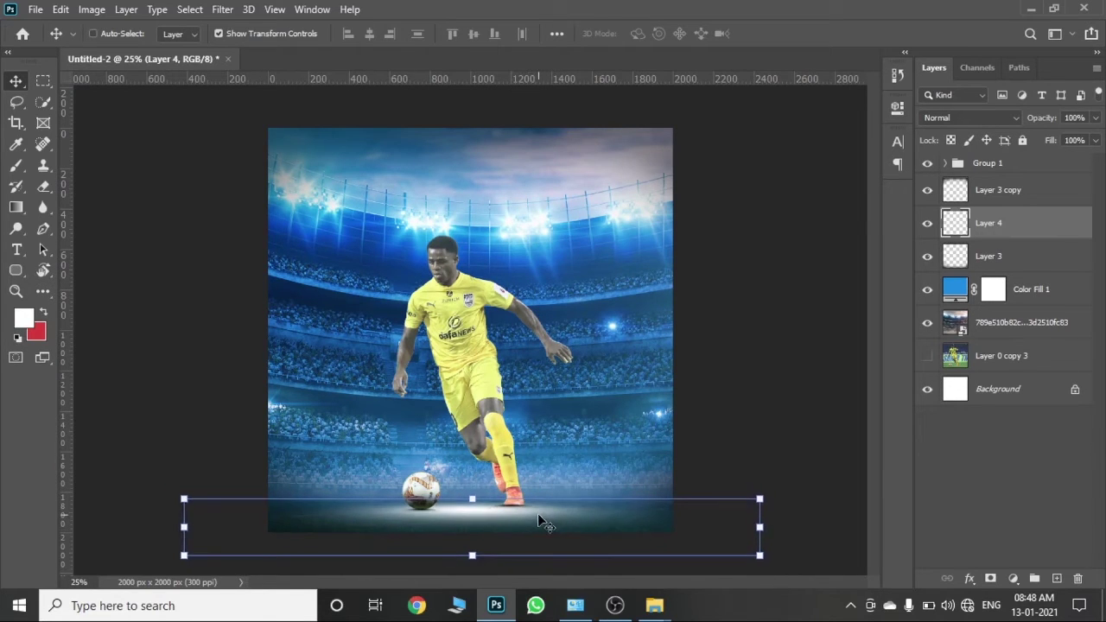
pyautogui.click(1024, 389)
pyautogui.hotkey('ctrl', '-')
pyautogui.hotkey('ctrl', '-')
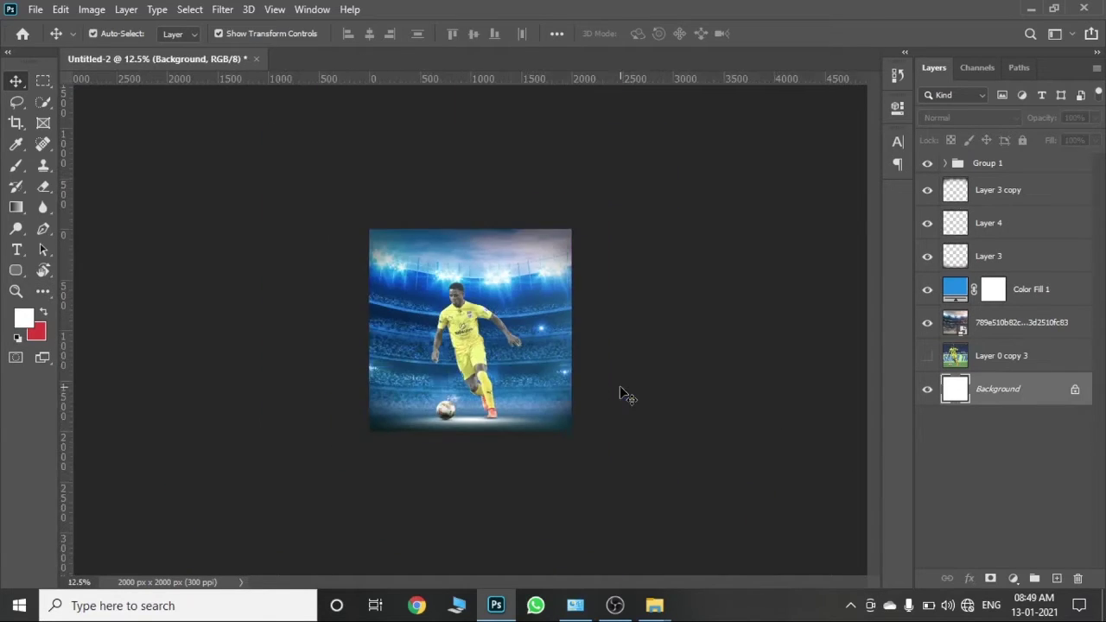
pyautogui.hotkey('ctrl', '+')
pyautogui.hotkey('ctrl', '+')
pyautogui.hotkey('ctrl', '+')
pyautogui.hotkey('ctrl', '-')
# Step: Give Layer 3 copy a white Color Overlay and raise its opacity to 74%
pyautogui.click(1042, 197)
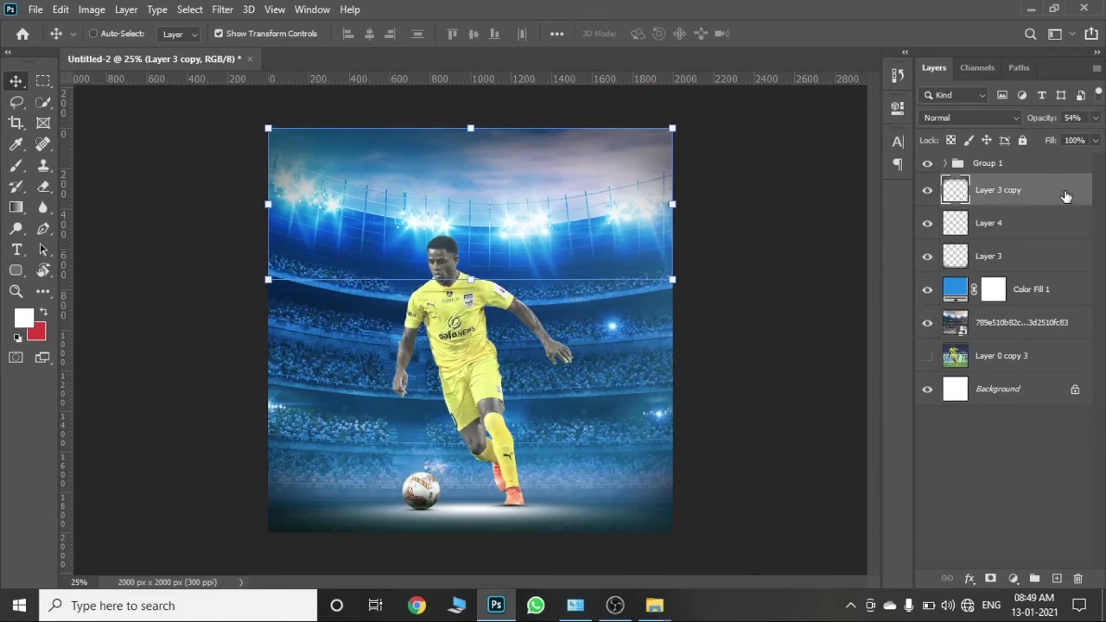
pyautogui.doubleClick(1066, 197)
pyautogui.click(495, 355)
pyautogui.moveTo(760, 131)
pyautogui.mouseDown()
pyautogui.moveTo(795, 141)
pyautogui.moveTo(942, 108)
pyautogui.mouseUp()
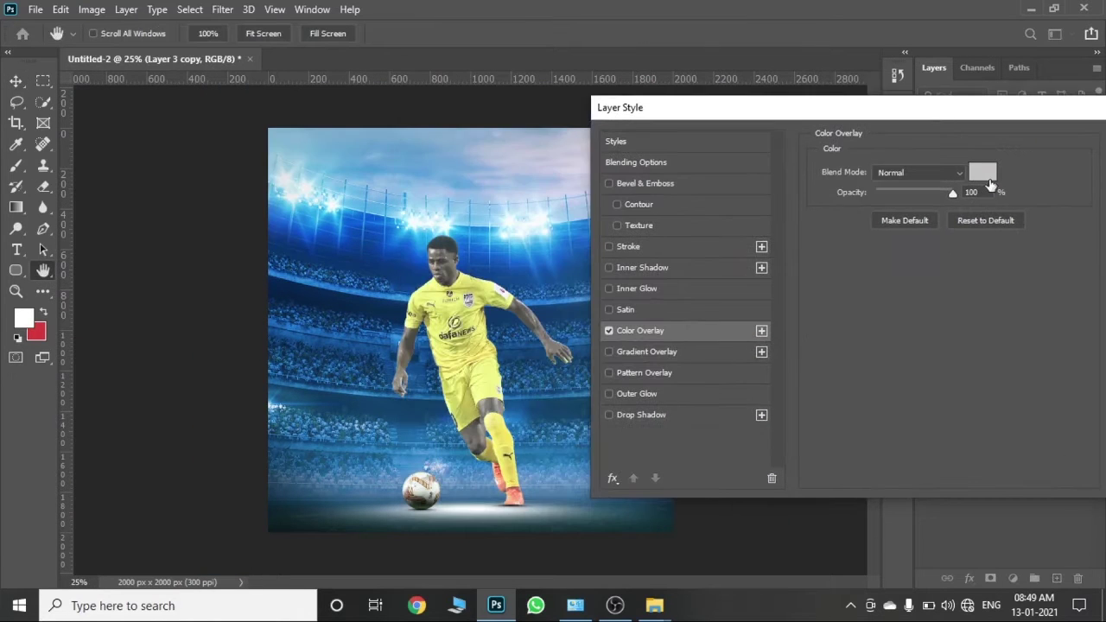
pyautogui.click(982, 172)
pyautogui.click(682, 178)
pyautogui.click(1020, 169)
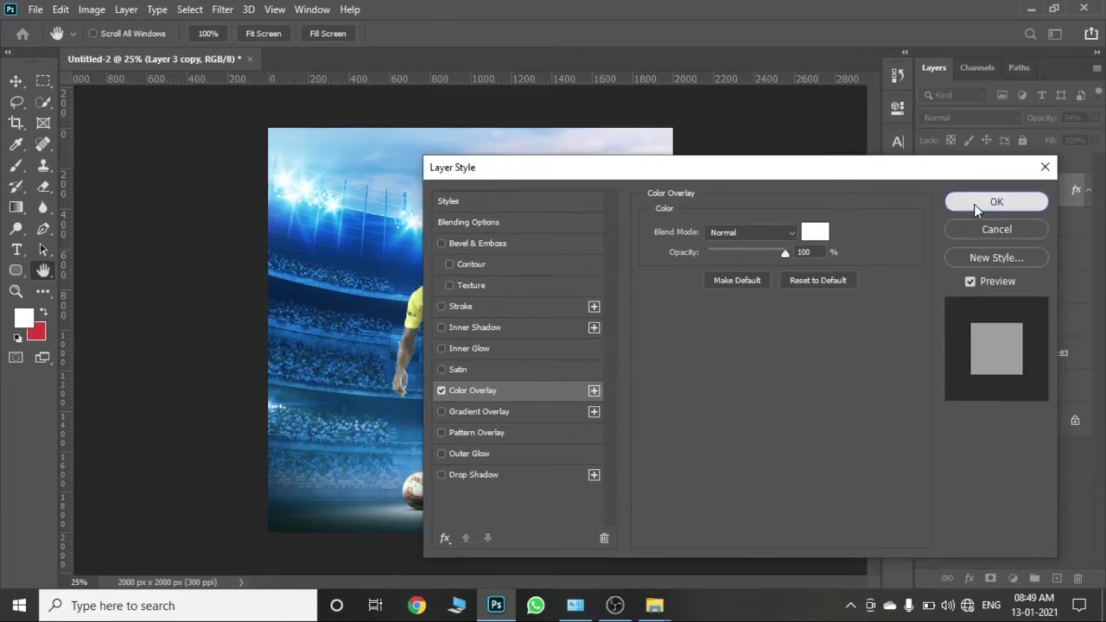
pyautogui.click(974, 204)
pyautogui.click(1095, 117)
pyautogui.moveTo(1059, 138); pyautogui.dragTo(1076, 143)
# Step: Drag the MUMBAI CITY FC logo image from Explorer onto the poster
pyautogui.click(1027, 428)
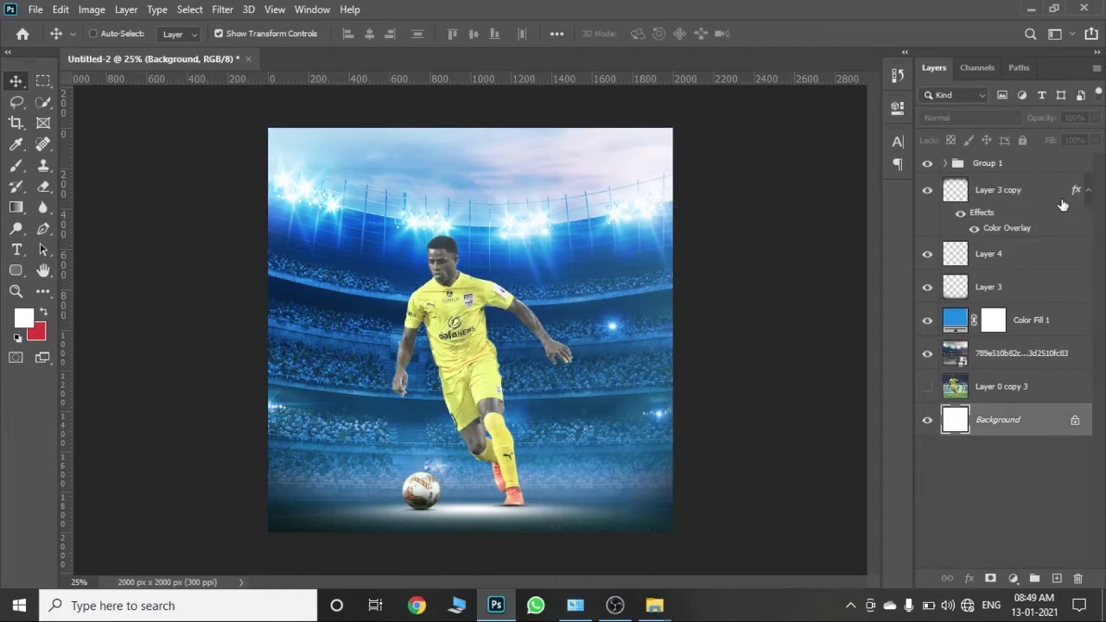
pyautogui.click(735, 530)
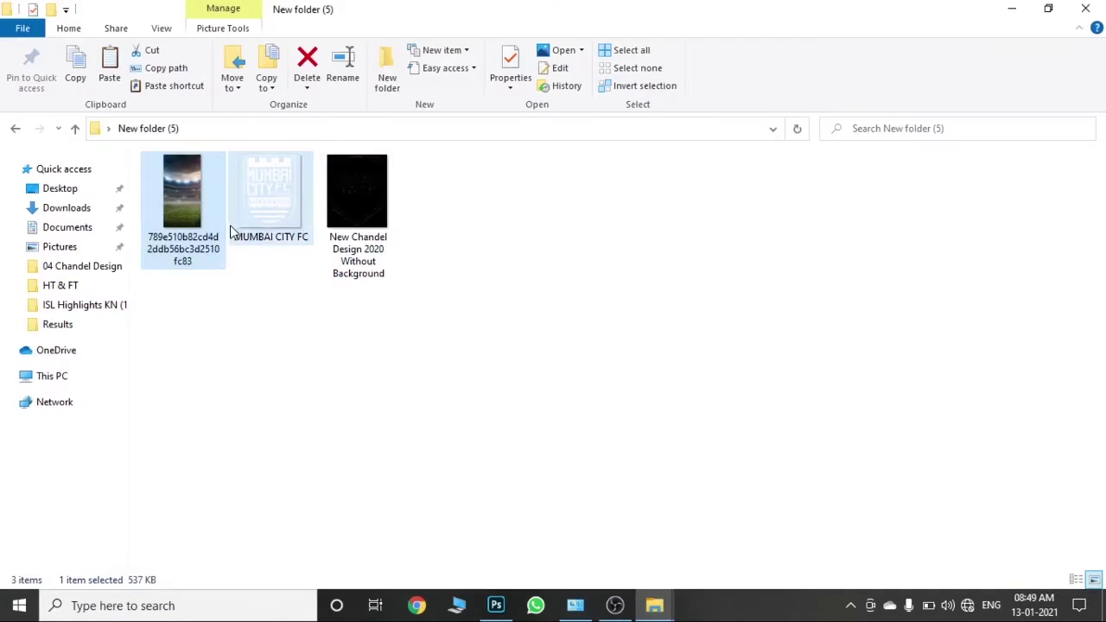
pyautogui.moveTo(271, 198); pyautogui.dragTo(481, 406)
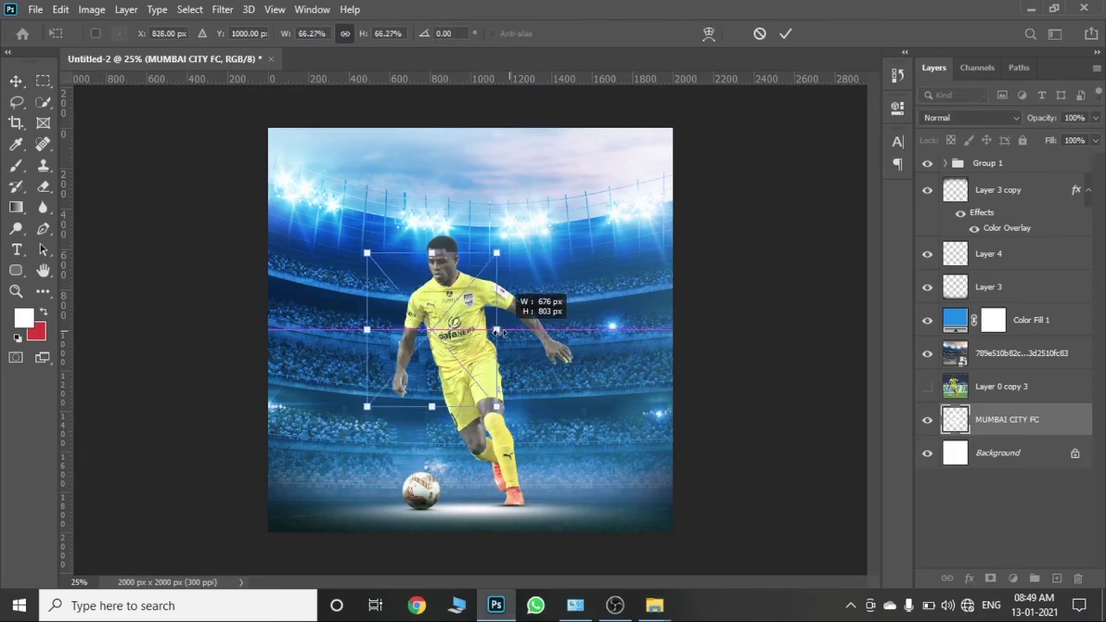
# Step: Shrink the logo and place it above the player's head
pyautogui.moveTo(574, 325); pyautogui.dragTo(538, 314)
pyautogui.moveTo(484, 259)
pyautogui.mouseDown()
pyautogui.moveTo(484, 224)
pyautogui.moveTo(518, 217)
pyautogui.mouseUp()
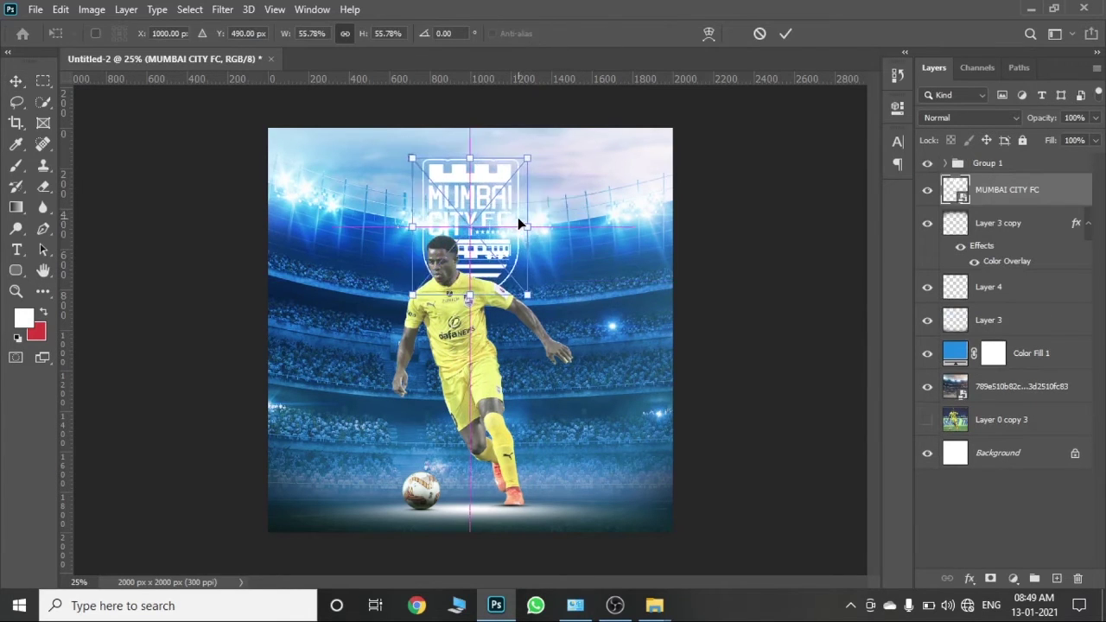
pyautogui.press('Return')
# Step: Set the logo to Overlay at 51%, move it right, and duplicate a copy to the left
pyautogui.click(951, 117)
pyautogui.click(964, 312)
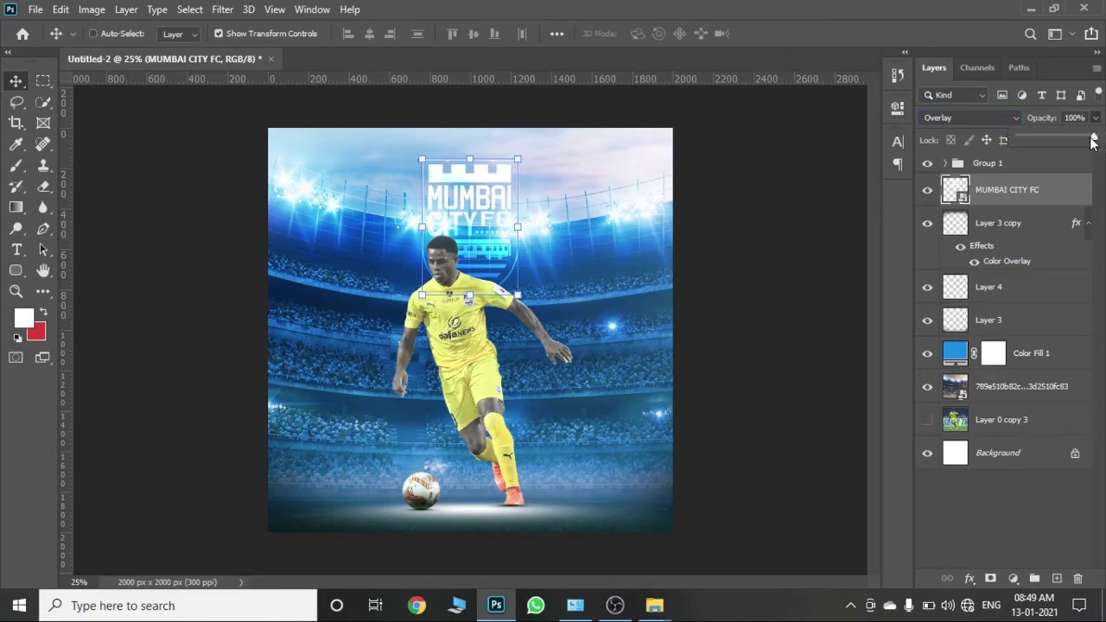
pyautogui.moveTo(1092, 142); pyautogui.dragTo(1059, 138)
pyautogui.moveTo(607, 238)
pyautogui.mouseDown()
pyautogui.moveTo(603, 378)
pyautogui.moveTo(695, 370)
pyautogui.moveTo(672, 373)
pyautogui.moveTo(525, 241)
pyautogui.moveTo(699, 377)
pyautogui.moveTo(689, 386)
pyautogui.mouseUp()
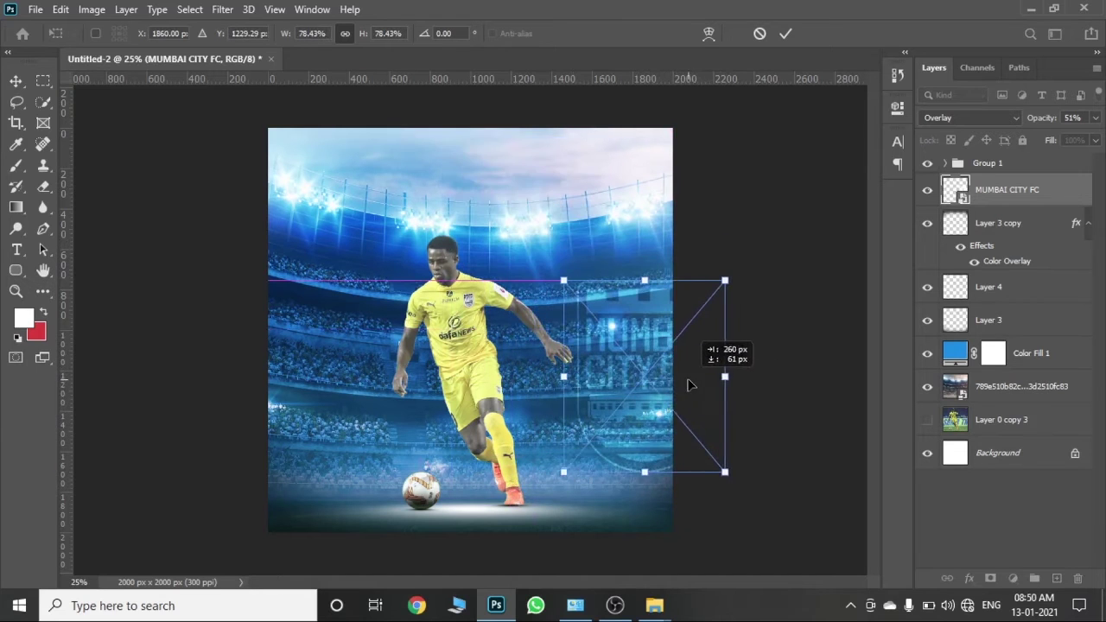
pyautogui.press('Return')
pyautogui.moveTo(681, 306)
pyautogui.keyDown('alt'); pyautogui.mouseDown()
pyautogui.moveTo(293, 323)
pyautogui.moveTo(267, 309)
pyautogui.mouseUp(); pyautogui.keyUp('alt')
# Step: Align both side logos and slant them inward with a Perspective transform
pyautogui.keyDown('shift'); pyautogui.click(1016, 217); pyautogui.keyUp('shift')
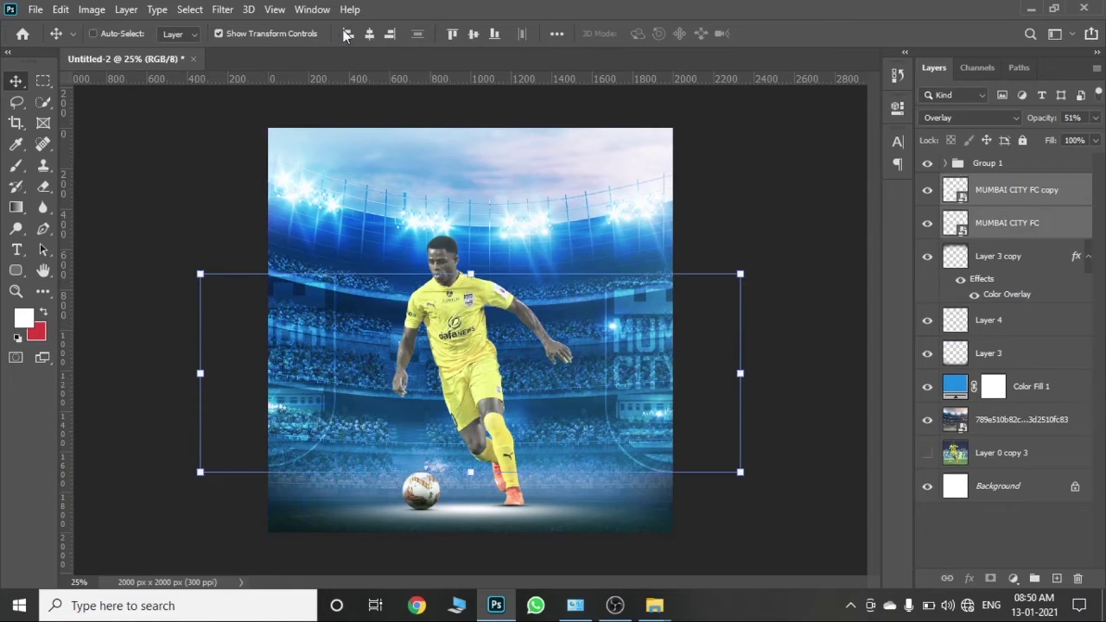
pyautogui.click(473, 33)
pyautogui.keyDown('ctrl'); pyautogui.keyDown('alt'); pyautogui.keyDown('shift'); pyautogui.moveTo(740, 469); pyautogui.dragTo(706, 447); pyautogui.keyUp('shift'); pyautogui.keyUp('alt'); pyautogui.keyUp('ctrl')
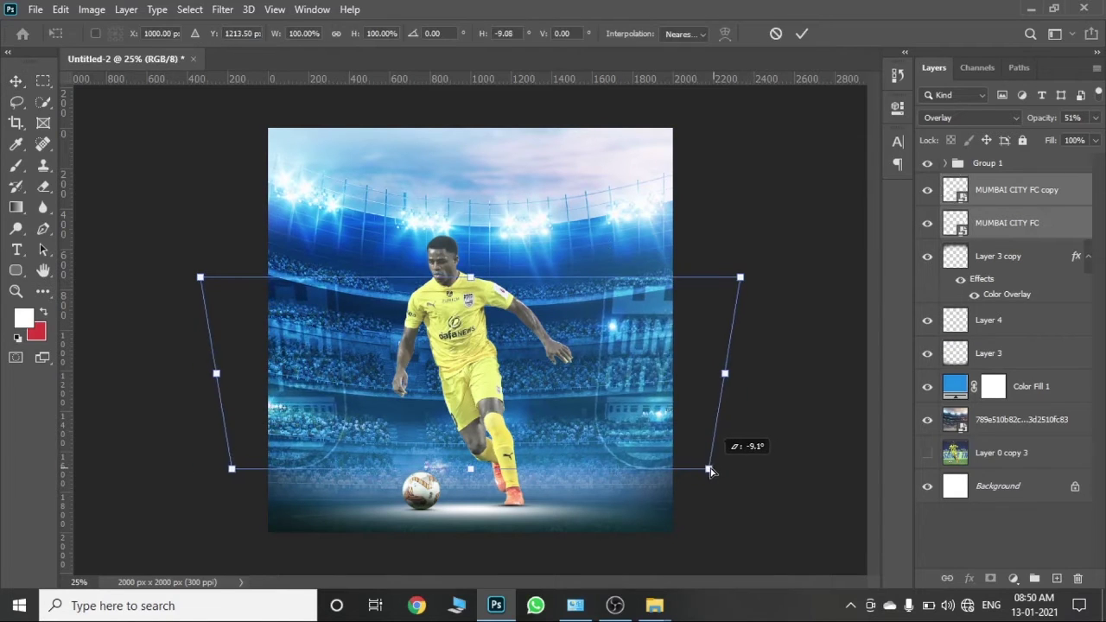
pyautogui.press('Return')
pyautogui.moveTo(658, 360)
pyautogui.mouseDown()
pyautogui.moveTo(626, 356)
pyautogui.moveTo(628, 373)
pyautogui.mouseUp()
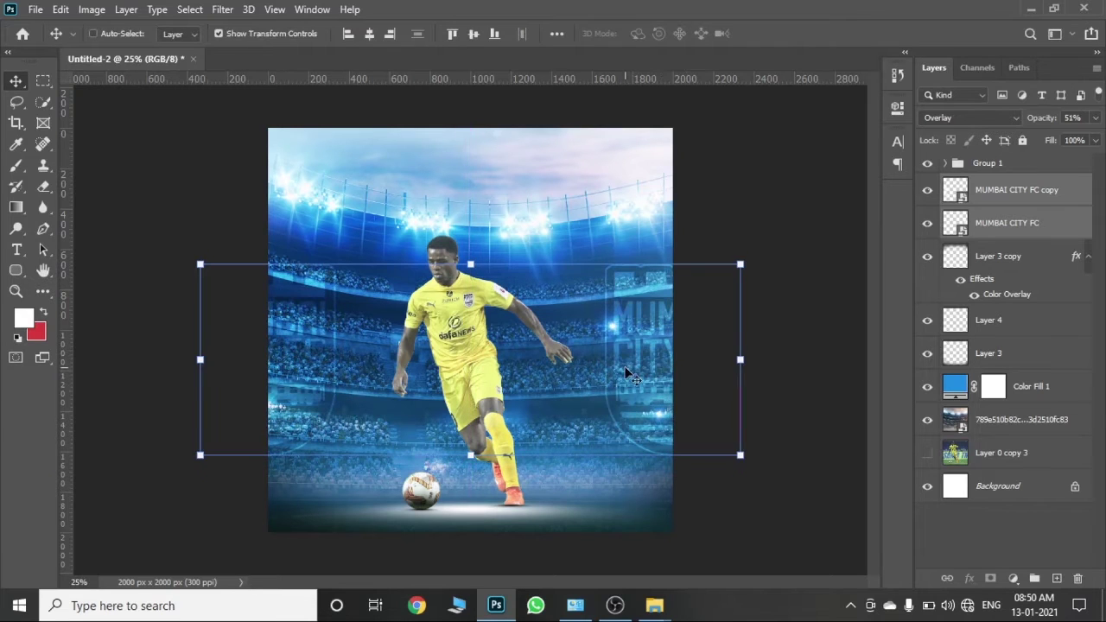
# Step: Duplicate the logo to the top centre above the head and scale it down
pyautogui.click(1088, 259)
pyautogui.click(1013, 166)
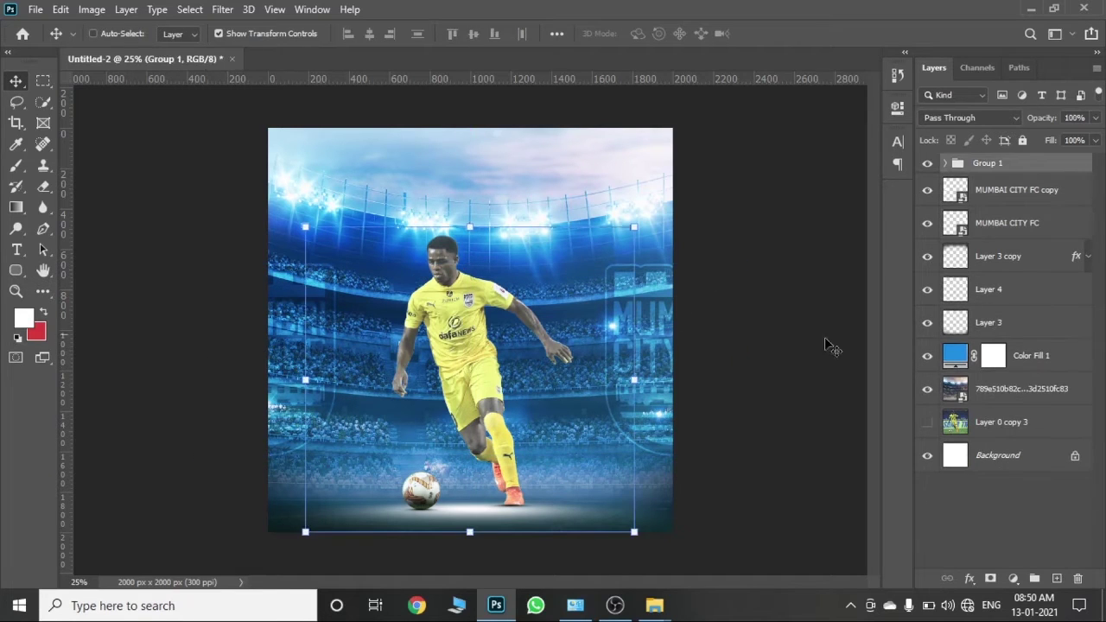
pyautogui.hotkey('alt', '[')
pyautogui.moveTo(331, 369); pyautogui.dragTo(407, 207)
pyautogui.moveTo(456, 263)
pyautogui.mouseDown()
pyautogui.moveTo(432, 242)
pyautogui.moveTo(479, 186)
pyautogui.moveTo(469, 172)
pyautogui.mouseUp()
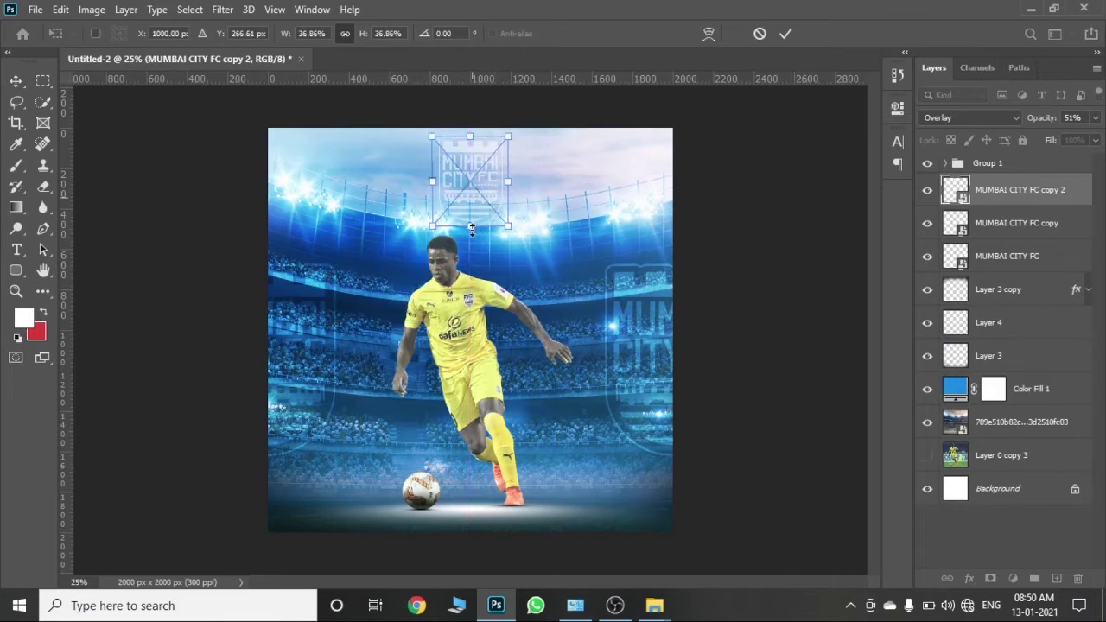
# Step: Shrink the top logo further, set it to 100% opacity, and add a Drop Shadow
pyautogui.moveTo(471, 223); pyautogui.dragTo(472, 193)
pyautogui.press('Return')
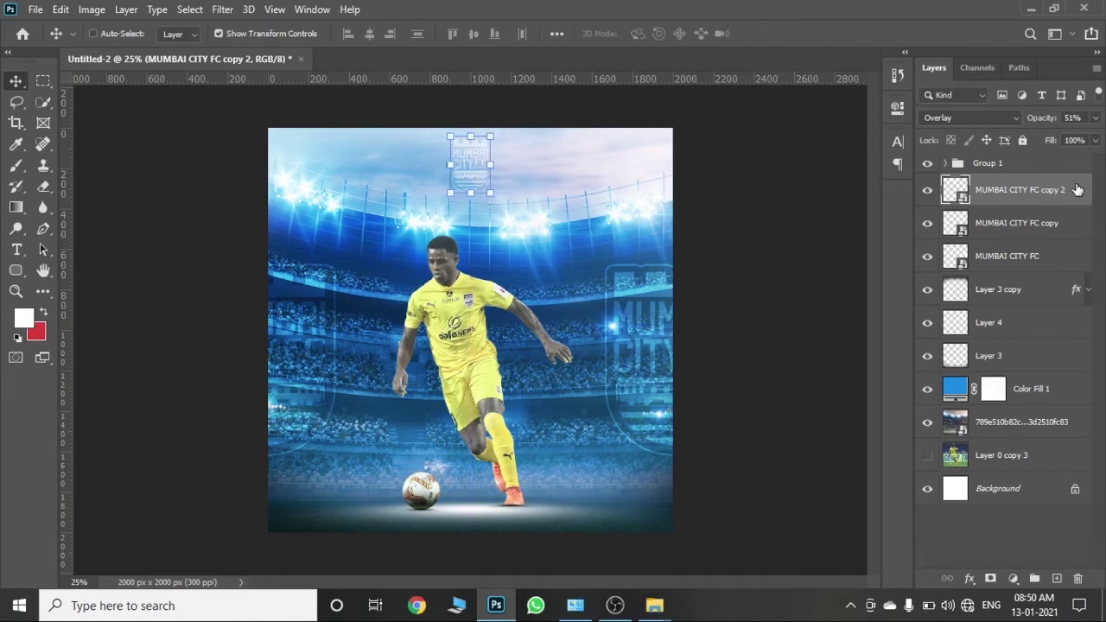
pyautogui.click(1095, 117)
pyautogui.moveTo(1061, 136); pyautogui.dragTo(1094, 137)
pyautogui.doubleClick(1082, 196)
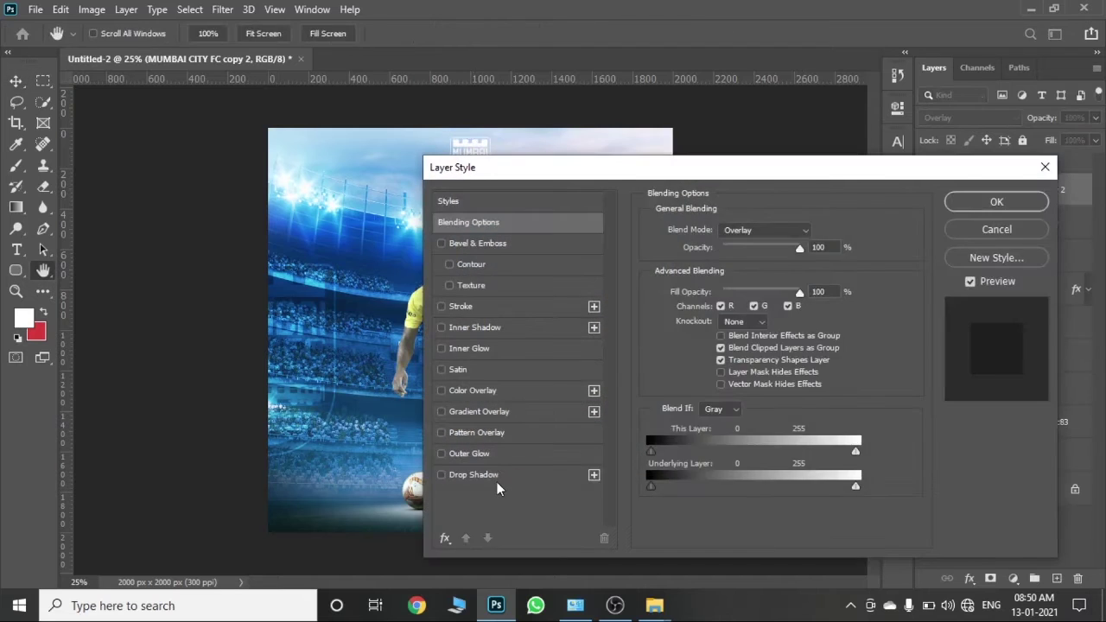
pyautogui.click(452, 477)
pyautogui.moveTo(672, 173); pyautogui.dragTo(692, 173)
pyautogui.press('Return')
# Step: Group the two side logos at 59% opacity and start a new text layer
pyautogui.click(1003, 519)
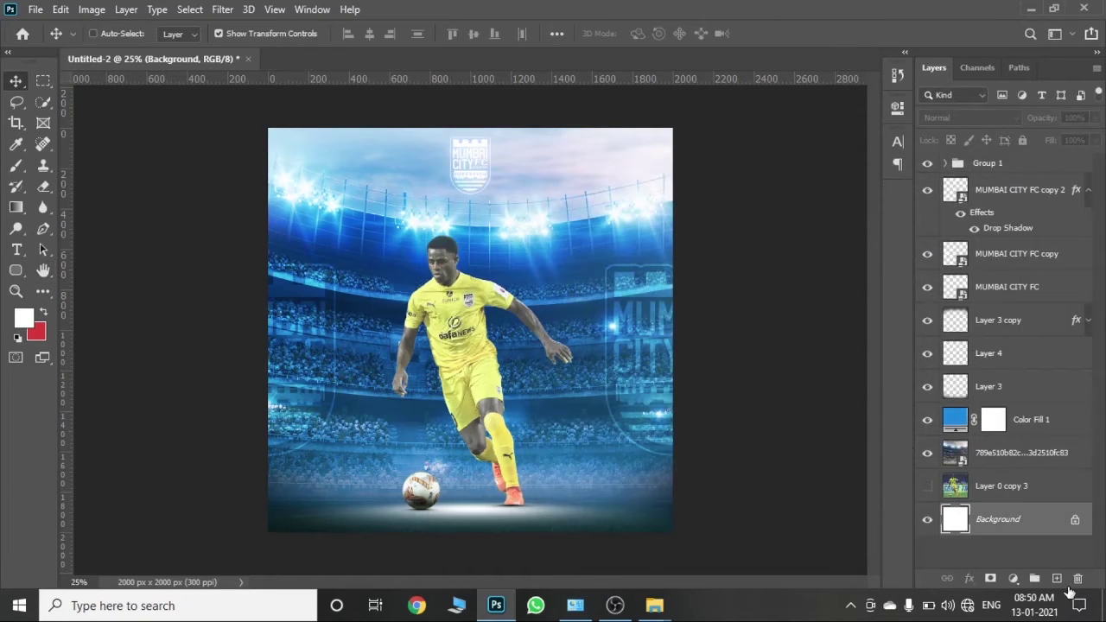
pyautogui.hotkey('ctrl', '+')
pyautogui.click(1028, 254)
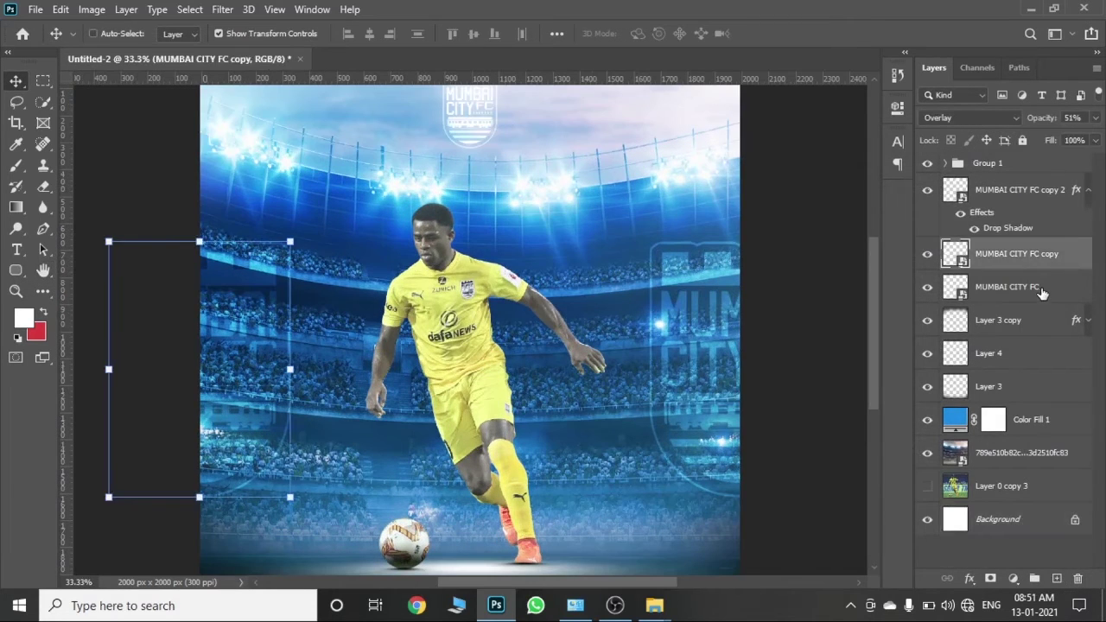
pyautogui.keyDown('shift'); pyautogui.click(1028, 286); pyautogui.keyUp('shift')
pyautogui.hotkey('ctrl', 'g')
pyautogui.moveTo(1064, 140)
pyautogui.mouseDown()
pyautogui.moveTo(1035, 142)
pyautogui.moveTo(1063, 144)
pyautogui.mouseUp()
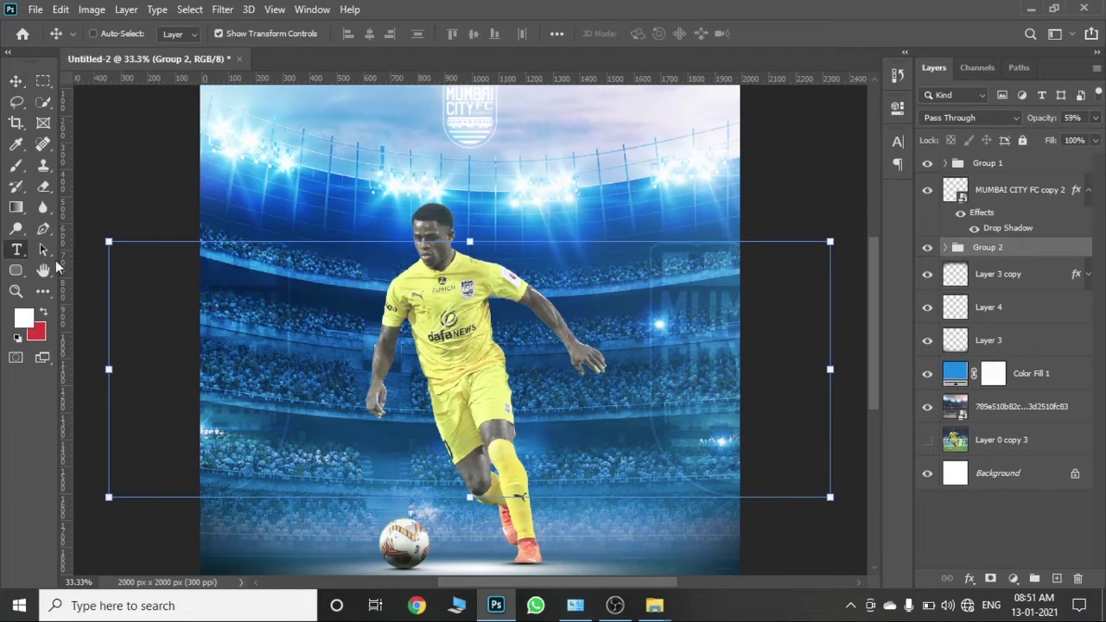
pyautogui.click(398, 346)
pyautogui.press('BackSpace')
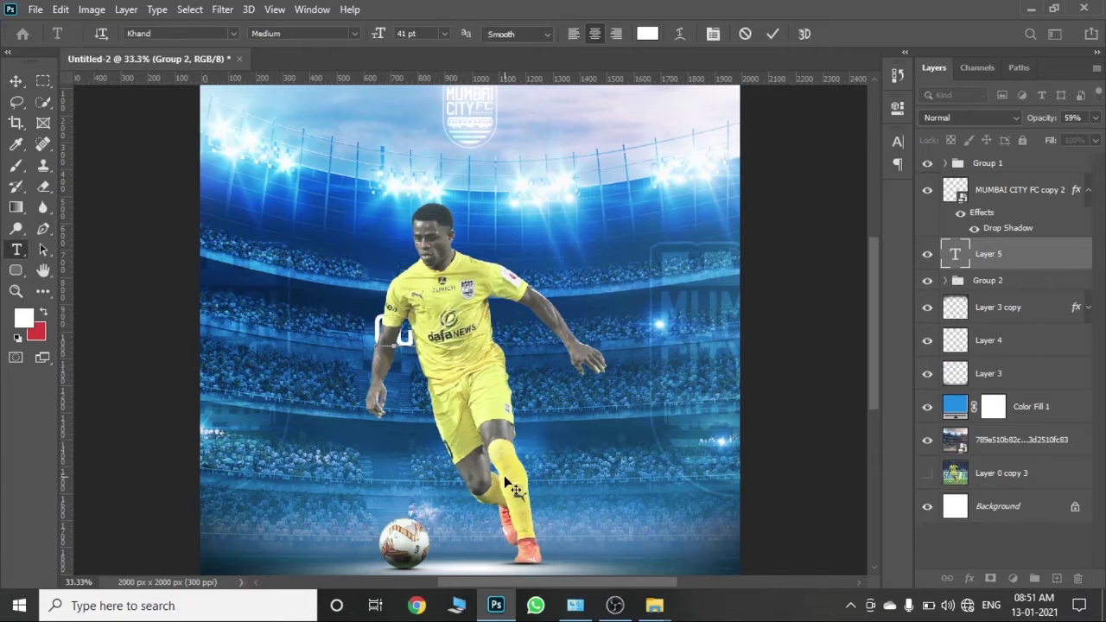
# Step: Style the name OGBECHE in Khand Bold at 101 pt with -40 tracking
pyautogui.click(774, 32)
pyautogui.click(233, 33)
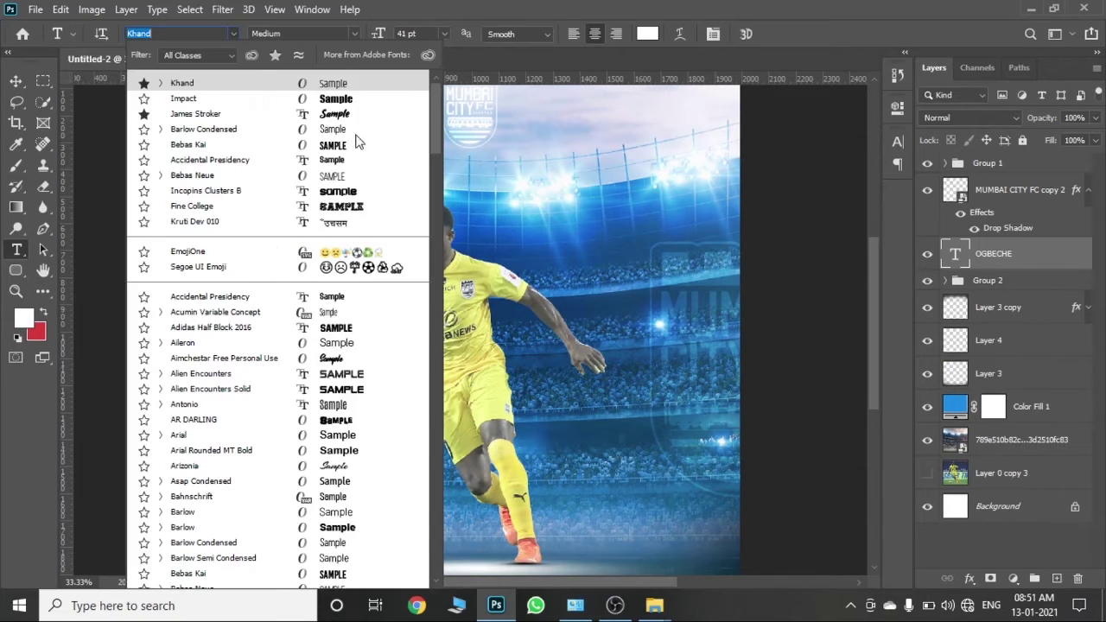
pyautogui.click(198, 98)
pyautogui.moveTo(380, 33)
pyautogui.mouseDown()
pyautogui.moveTo(441, 37)
pyautogui.moveTo(426, 43)
pyautogui.mouseUp()
pyautogui.click(232, 33)
pyautogui.click(232, 99)
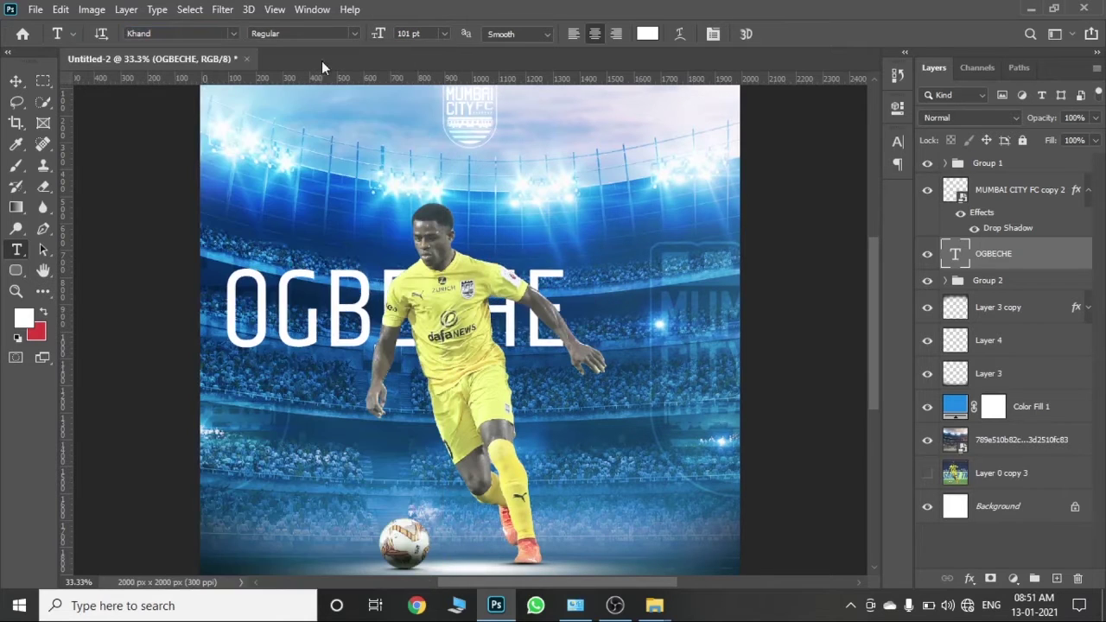
pyautogui.click(354, 32)
pyautogui.click(327, 102)
pyautogui.click(713, 33)
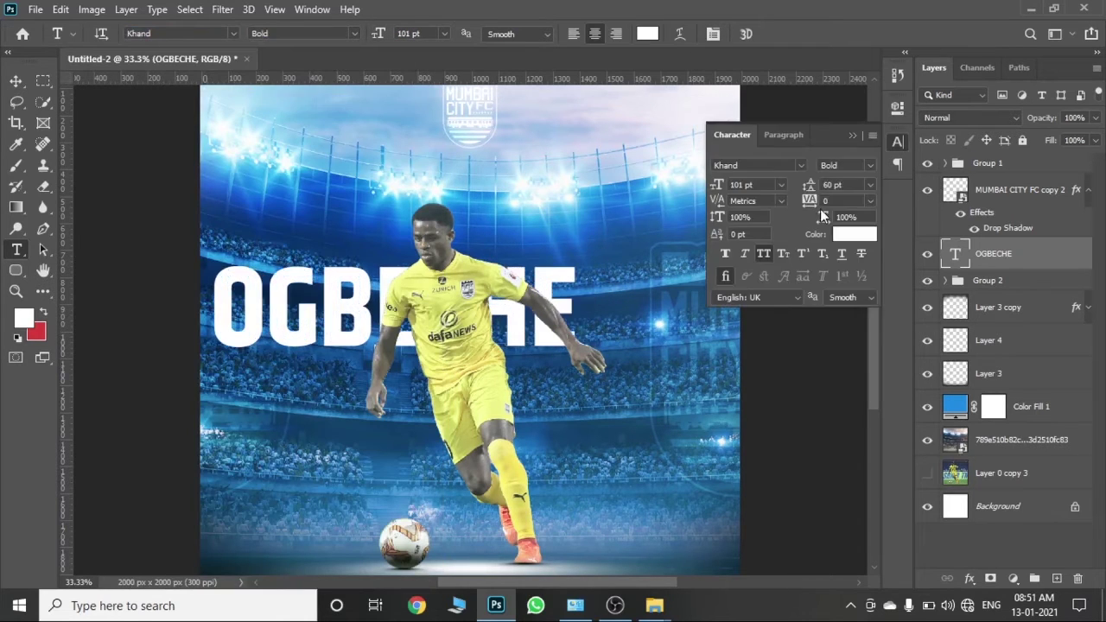
pyautogui.moveTo(814, 202); pyautogui.dragTo(809, 207)
# Step: Move the name down across the player, slant it, and raise it above the top logo
pyautogui.click(16, 80)
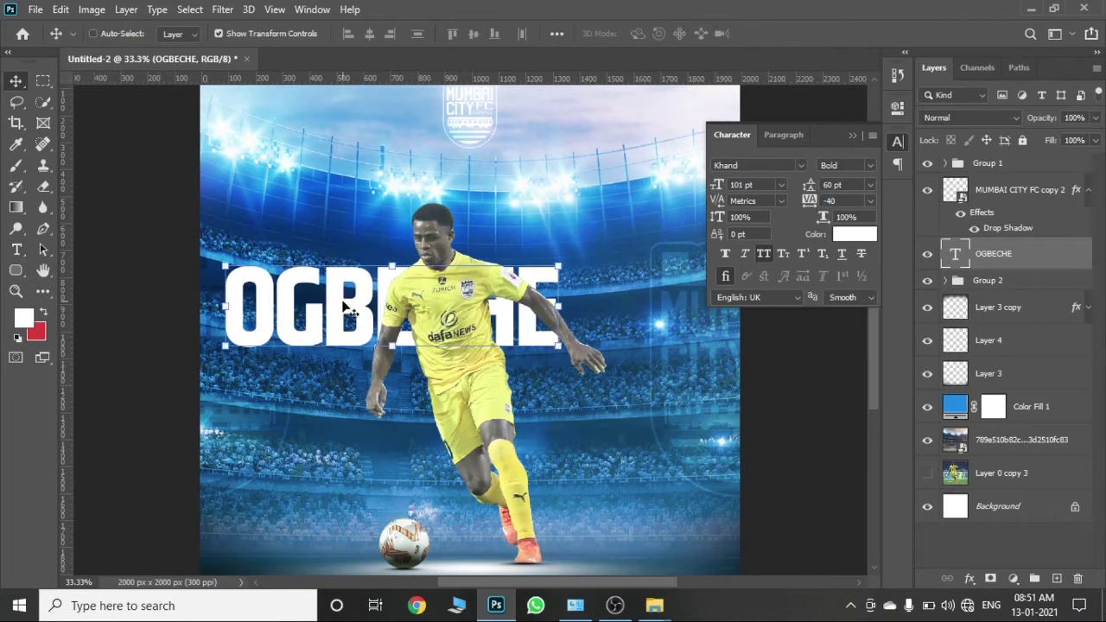
pyautogui.moveTo(557, 316)
pyautogui.mouseDown()
pyautogui.moveTo(641, 419)
pyautogui.moveTo(638, 391)
pyautogui.mouseUp()
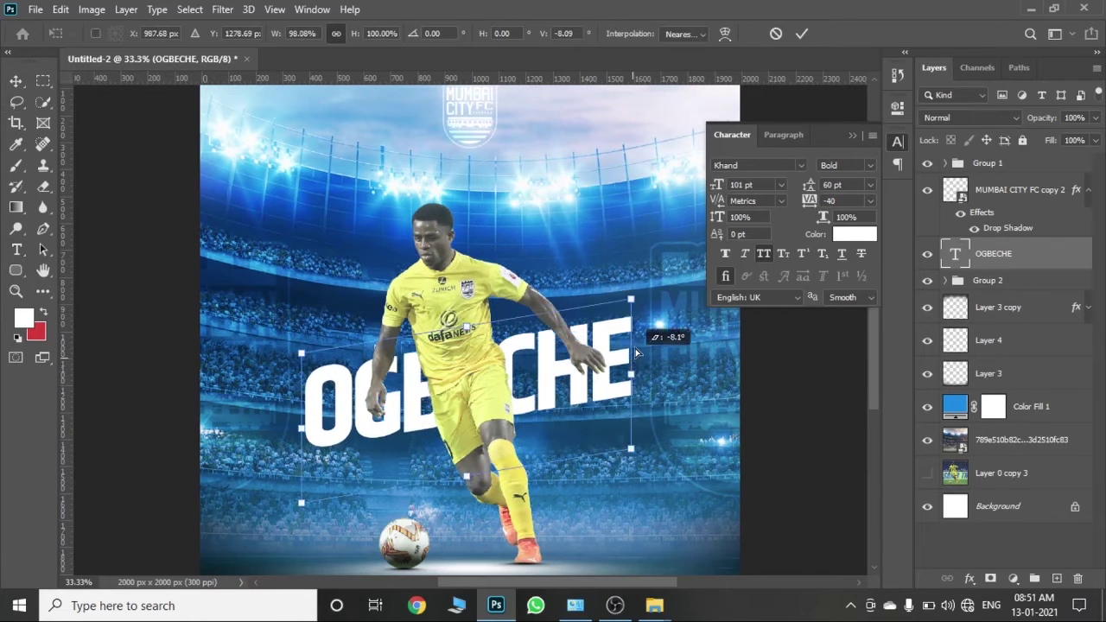
pyautogui.press('Escape')
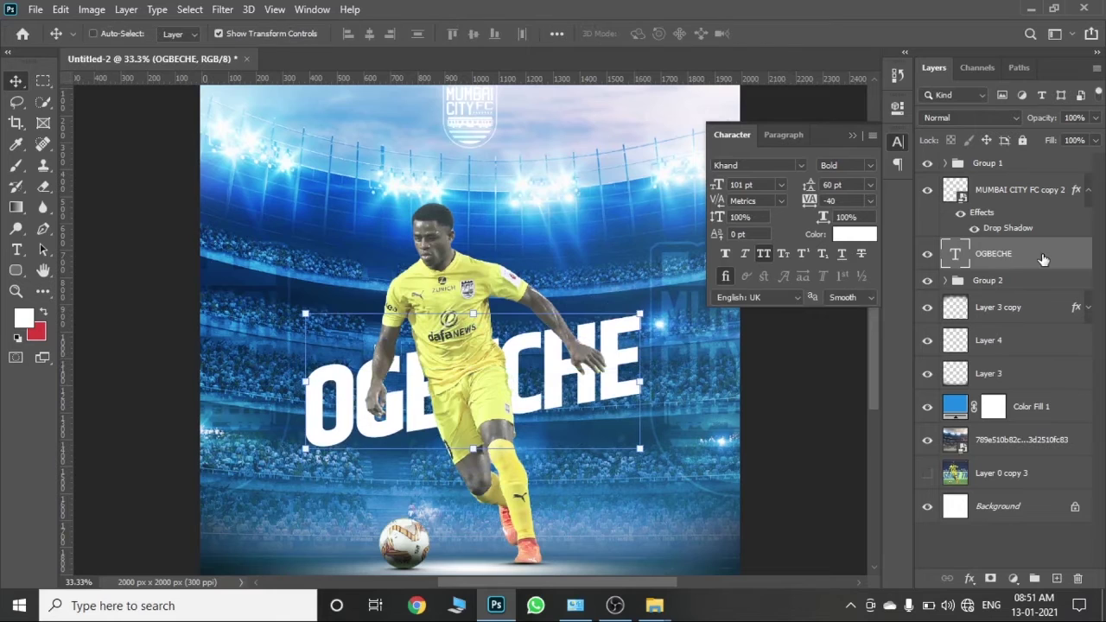
pyautogui.moveTo(1035, 261)
pyautogui.mouseDown()
pyautogui.moveTo(1050, 203)
pyautogui.moveTo(1041, 161)
pyautogui.mouseUp()
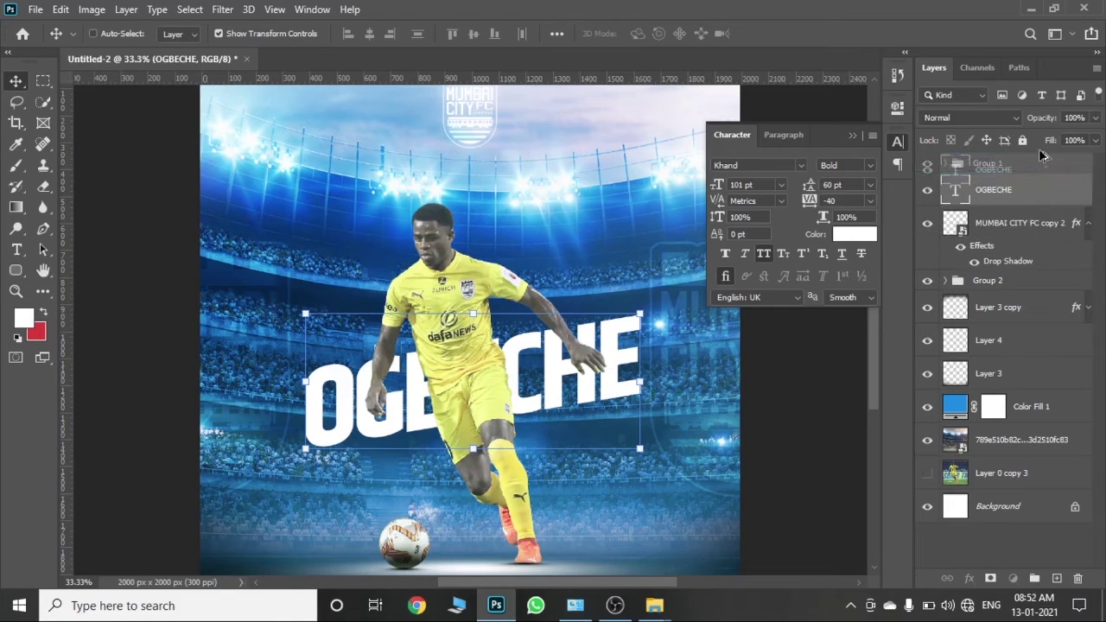
# Step: Give the OGBECHE copy a Stroke outline and 0% Fill
pyautogui.doubleClick(1067, 171)
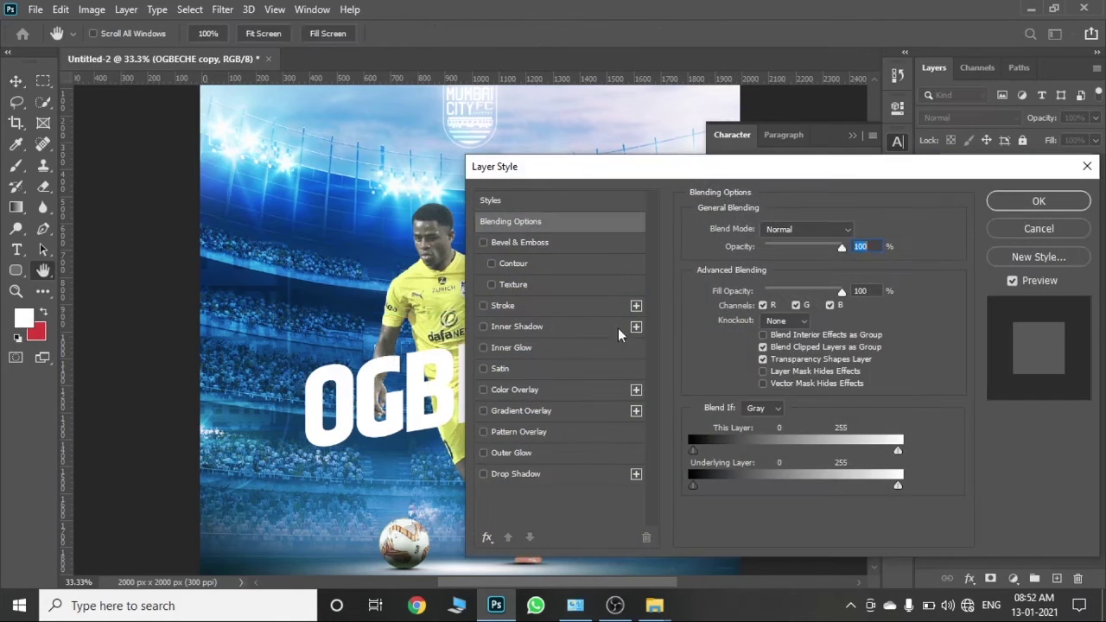
pyautogui.click(605, 305)
pyautogui.click(991, 203)
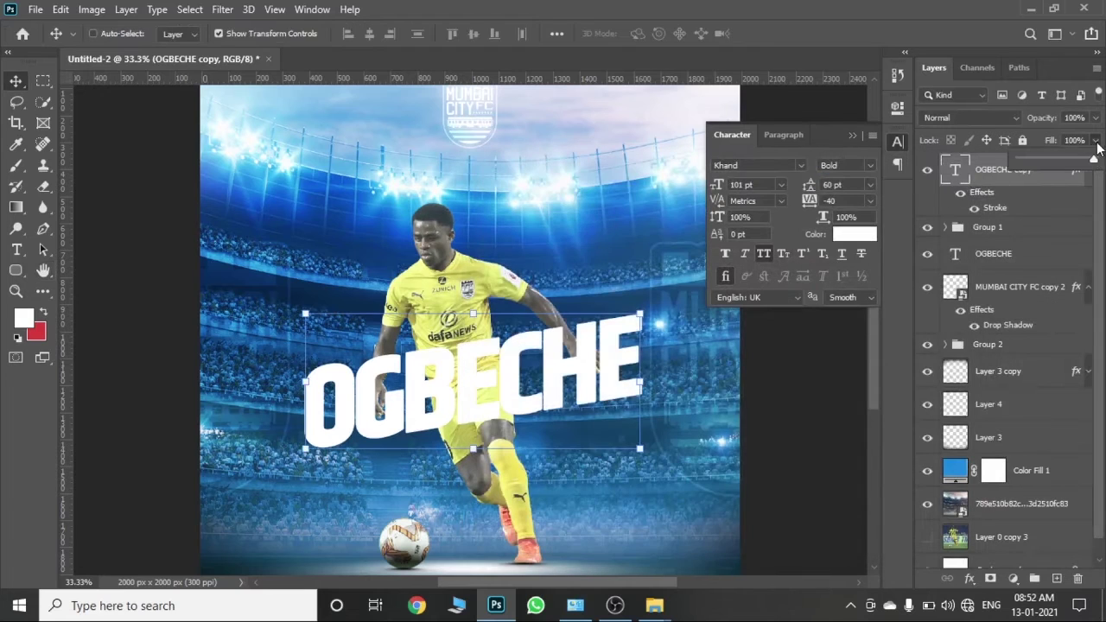
pyautogui.moveTo(1048, 161); pyautogui.dragTo(1013, 164)
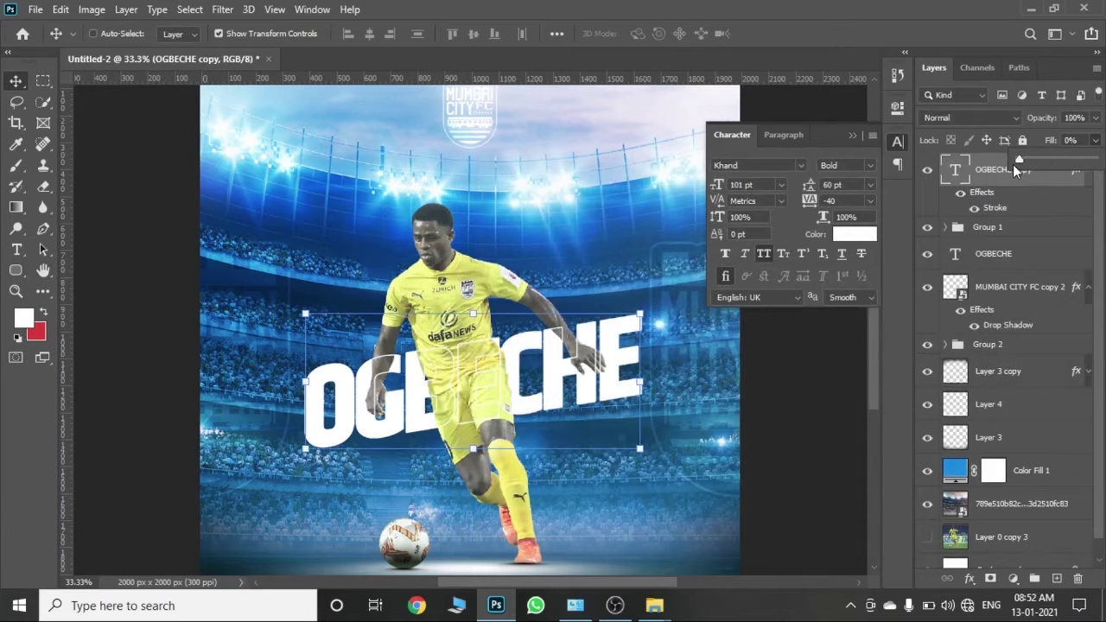
# Step: Offset both name layers together into position
pyautogui.keyDown('ctrl'); pyautogui.click(1030, 254); pyautogui.keyUp('ctrl')
pyautogui.moveTo(553, 363); pyautogui.dragTo(543, 348)
pyautogui.click(1043, 480)
pyautogui.hotkey('ctrl', '-')
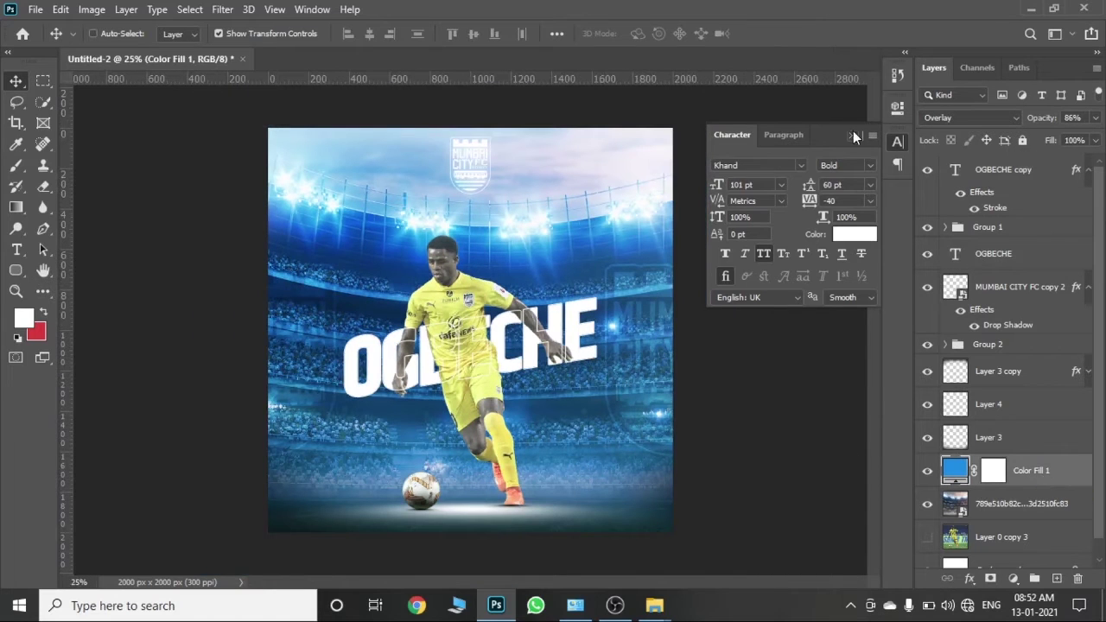
# Step: Hide the side logo watermarks, nudge both OGBECHE layers, and review the blue fill colour
pyautogui.click(853, 137)
pyautogui.click(1043, 542)
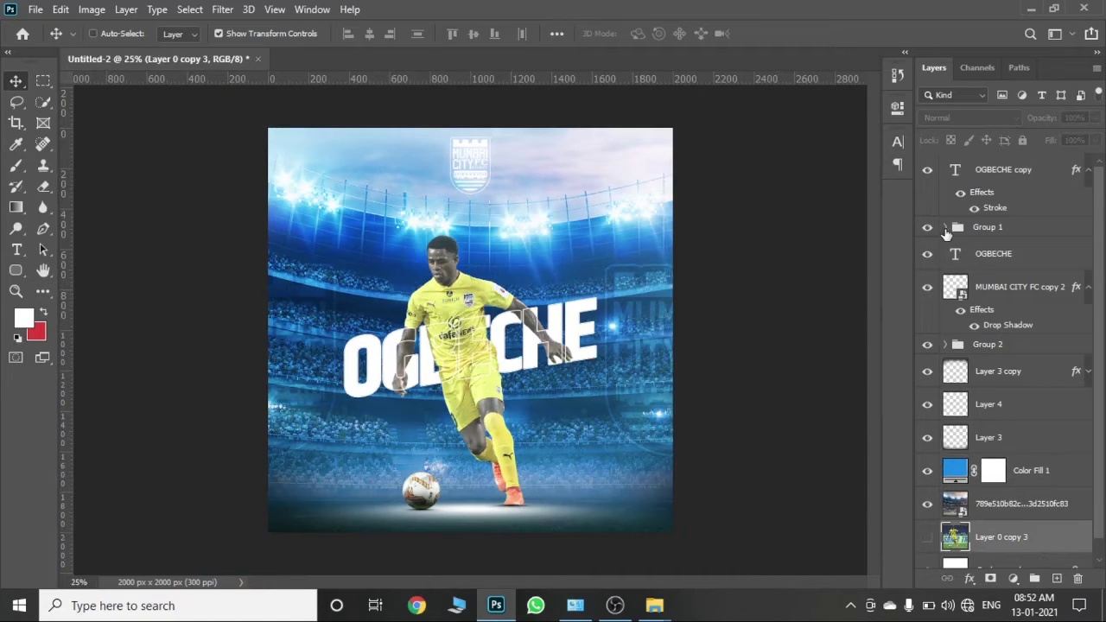
pyautogui.click(927, 226)
pyautogui.click(927, 344)
pyautogui.click(1011, 375)
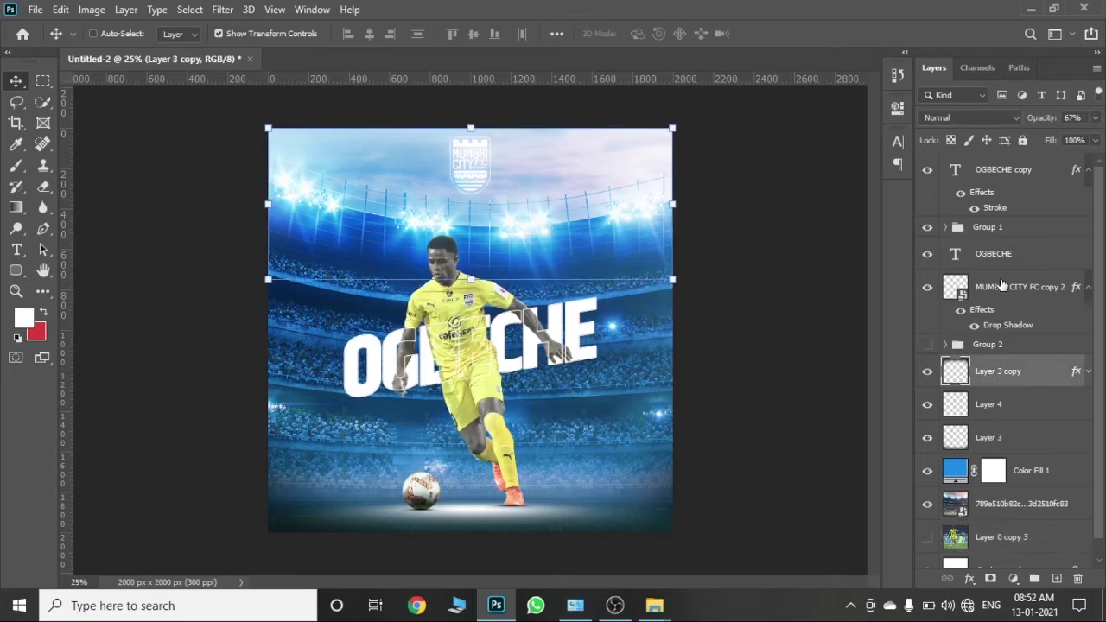
pyautogui.click(1002, 169)
pyautogui.click(1088, 170)
pyautogui.keyDown('ctrl'); pyautogui.click(1037, 223); pyautogui.keyUp('ctrl')
pyautogui.moveTo(531, 348); pyautogui.dragTo(531, 340)
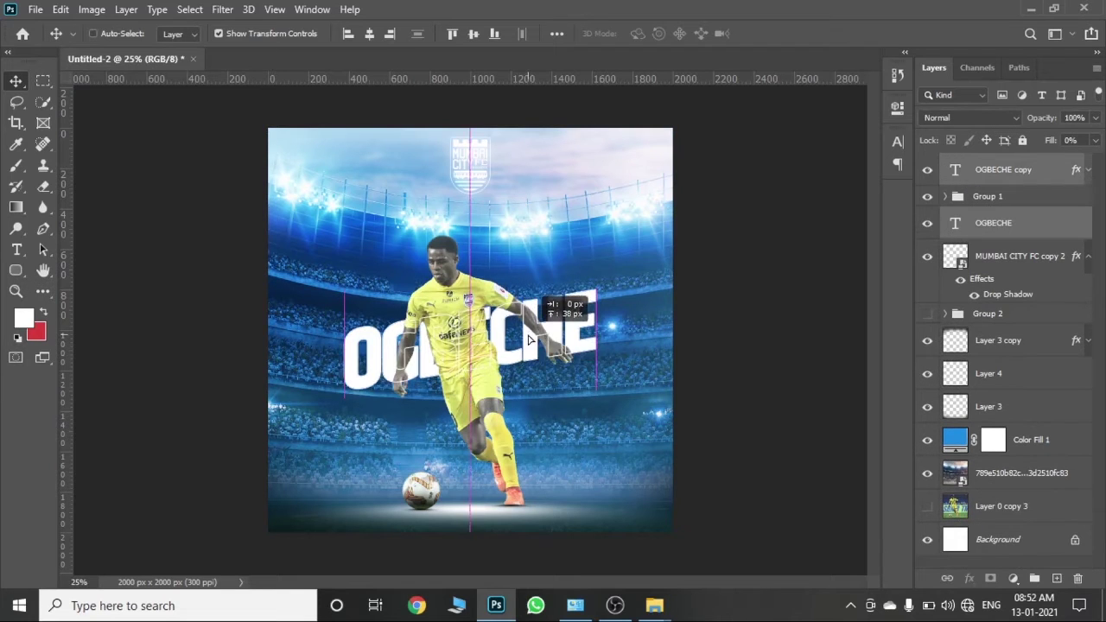
pyautogui.click(1011, 314)
pyautogui.doubleClick(954, 441)
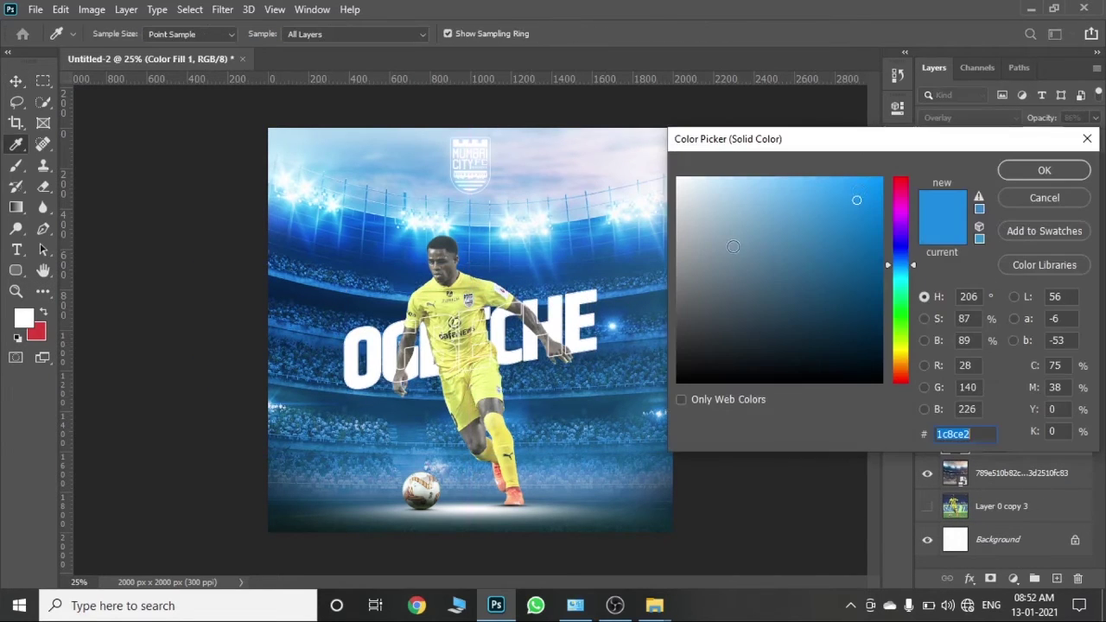
pyautogui.click(1016, 175)
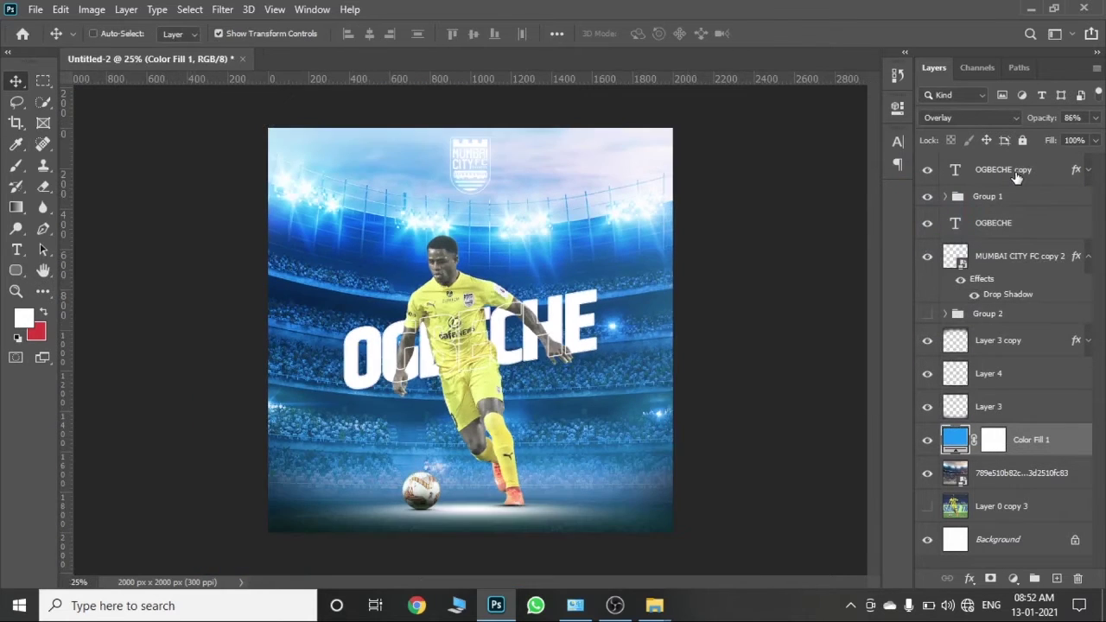
# Step: Drop the New Chandel Design 2020 Without Background logo onto the poster and shrink it bottom-left
pyautogui.click(657, 612)
pyautogui.moveTo(359, 204); pyautogui.dragTo(557, 401)
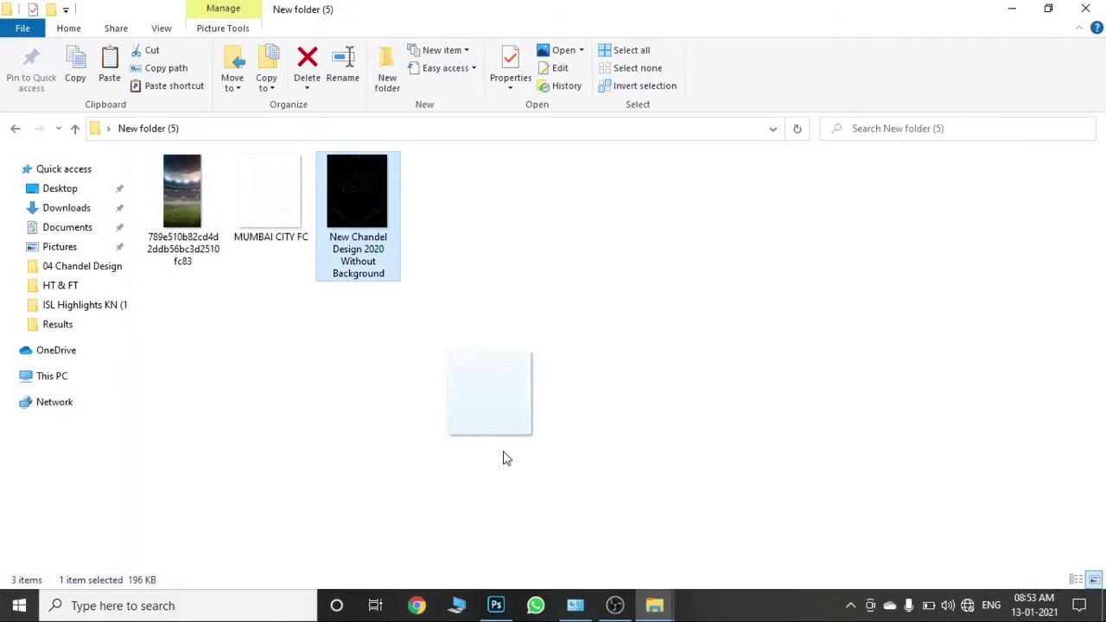
pyautogui.moveTo(666, 531)
pyautogui.mouseDown()
pyautogui.moveTo(344, 320)
pyautogui.moveTo(294, 491)
pyautogui.mouseUp()
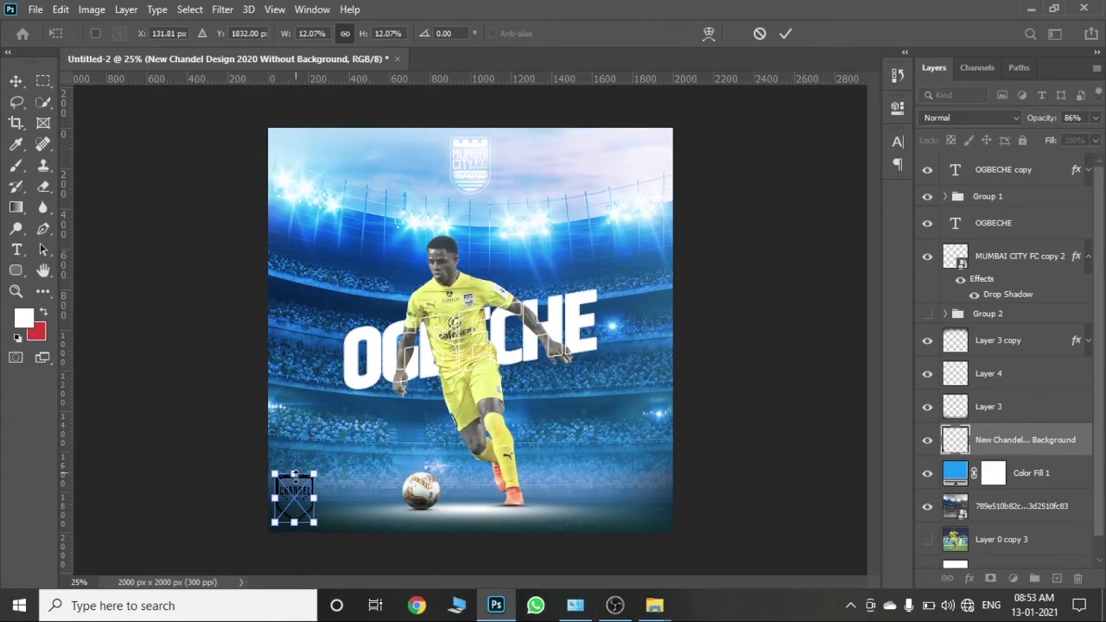
# Step: Commit the shield logo, move its layer to the top, and give it a white Color Overlay
pyautogui.click(785, 33)
pyautogui.moveTo(1042, 443); pyautogui.dragTo(1042, 170)
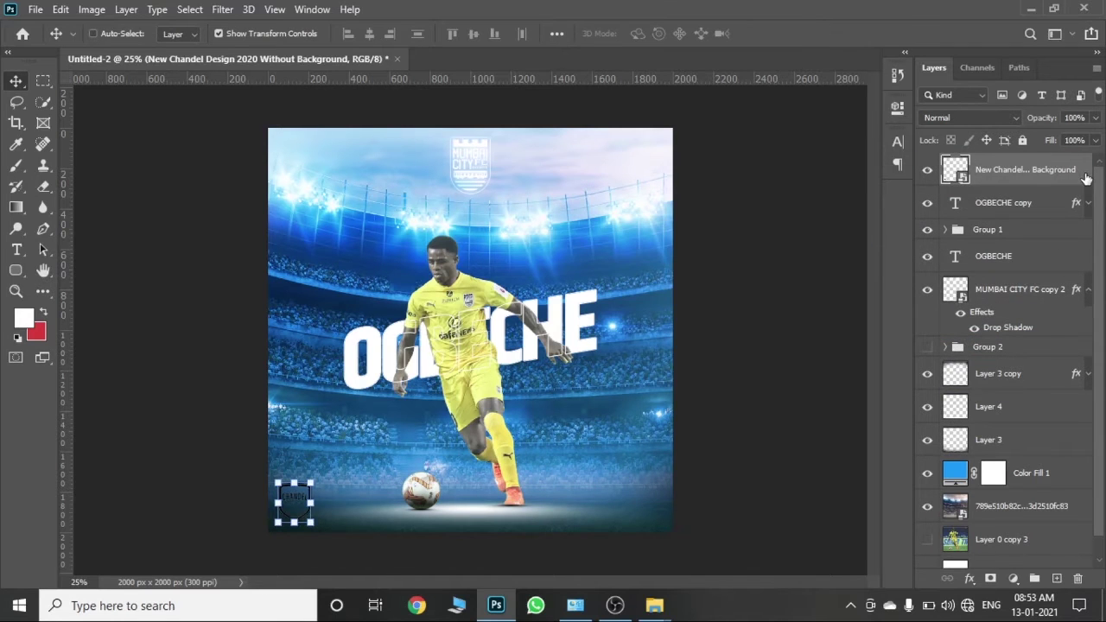
pyautogui.doubleClick(1086, 178)
pyautogui.click(510, 388)
pyautogui.click(1015, 201)
# Step: Scale the logo down into the poster's bottom-left corner and view the whole poster
pyautogui.hotkey('ctrl', '+')
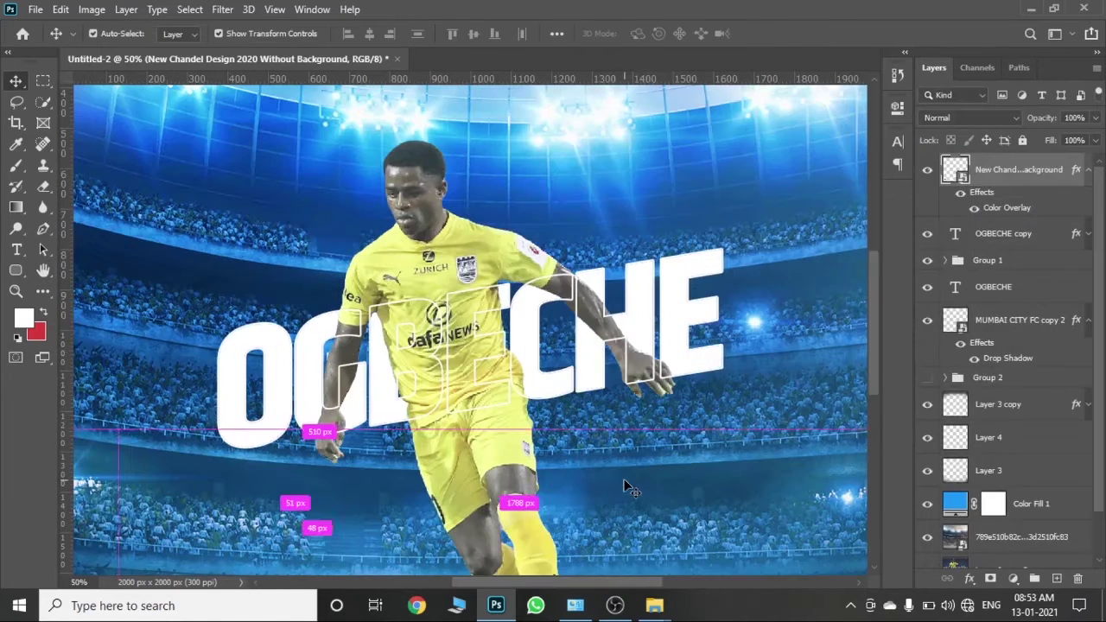
pyautogui.scroll(-5, 869, 373)
pyautogui.hscroll(-3, 518, 260)
pyautogui.hotkey('ctrl', 't')
pyautogui.moveTo(322, 342); pyautogui.dragTo(277, 304)
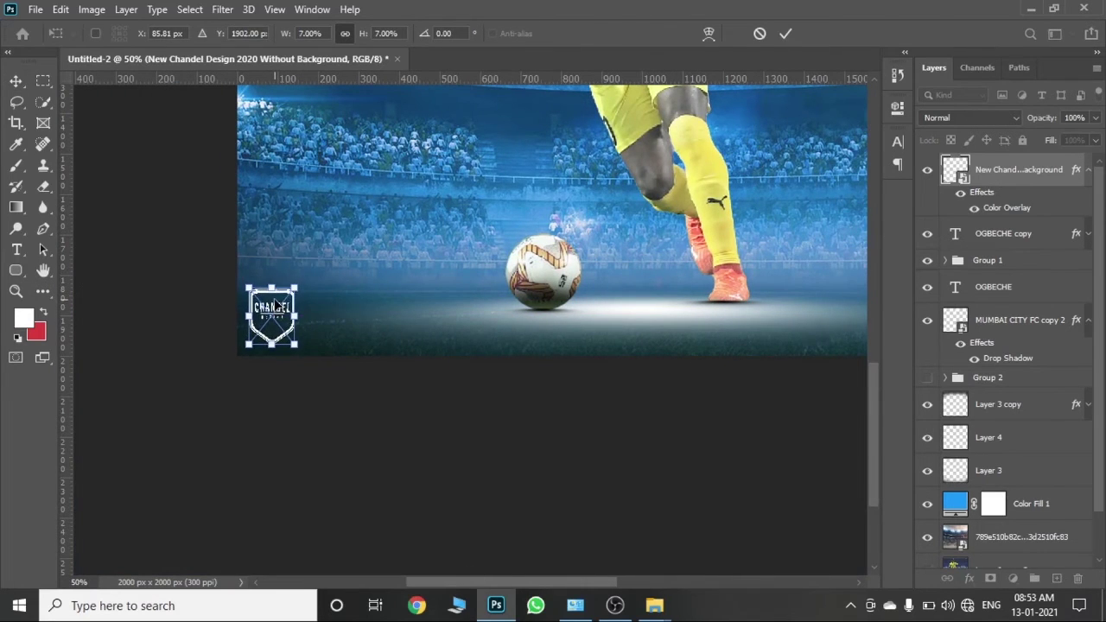
pyautogui.press('Return')
pyautogui.hotkey('ctrl', '-')
pyautogui.hotkey('ctrl', '-')
pyautogui.hotkey('ctrl', '-')
pyautogui.click(1058, 517)
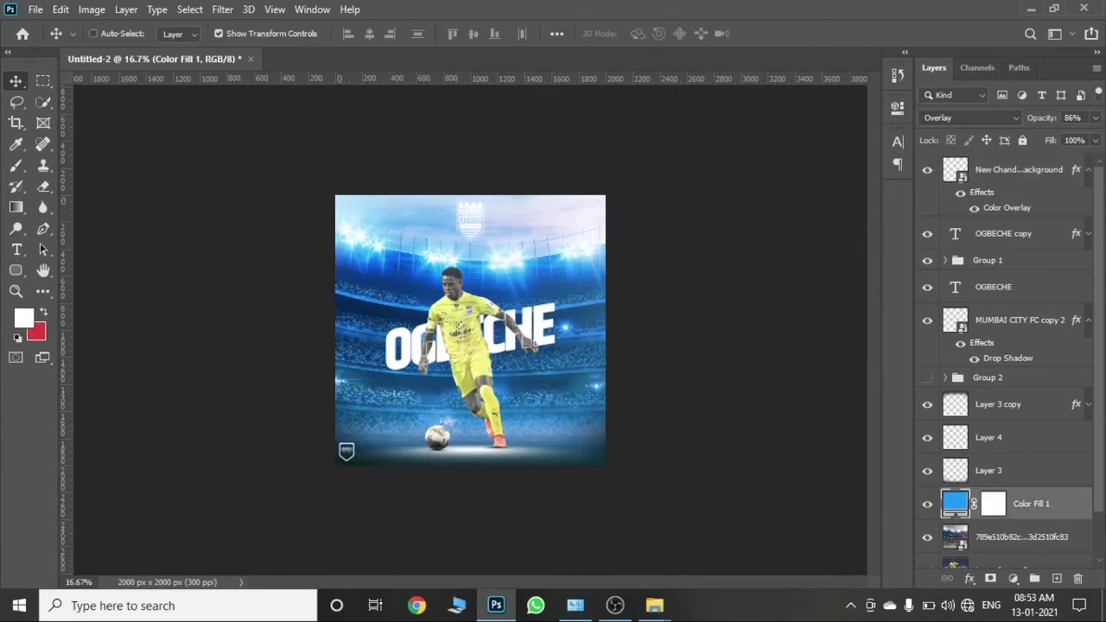
pyautogui.hotkey('ctrl', '+')
pyautogui.hotkey('ctrl', '+')
pyautogui.hotkey('ctrl', '-')
# Step: Draw a circle with the Ellipse Tool and scale it to sit behind the player's head
pyautogui.click(14, 271)
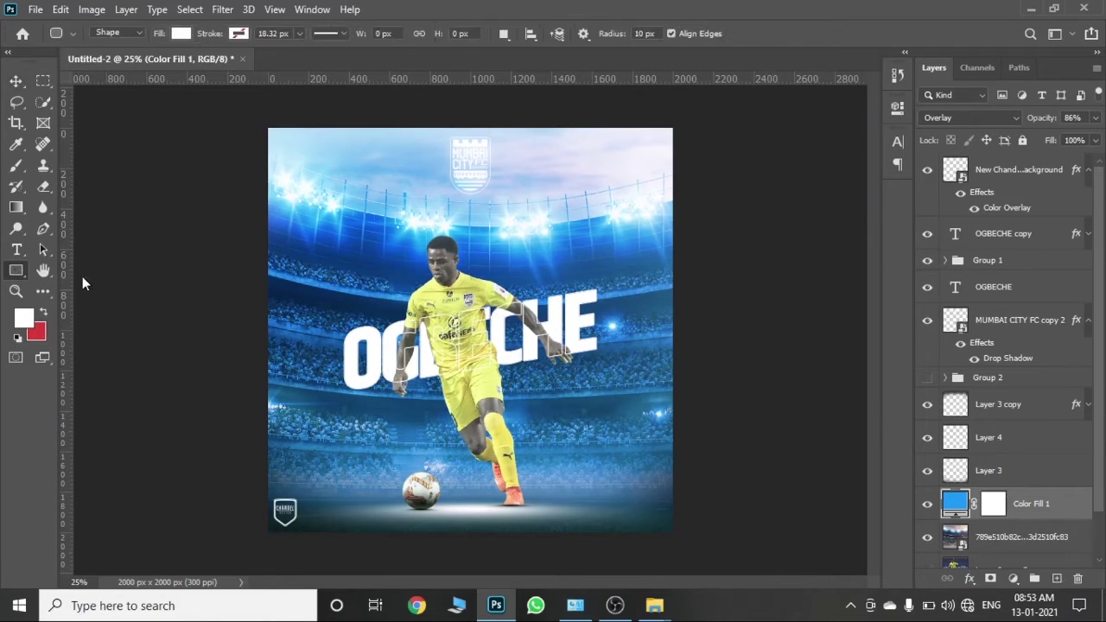
pyautogui.rightClick(19, 273)
pyautogui.click(95, 297)
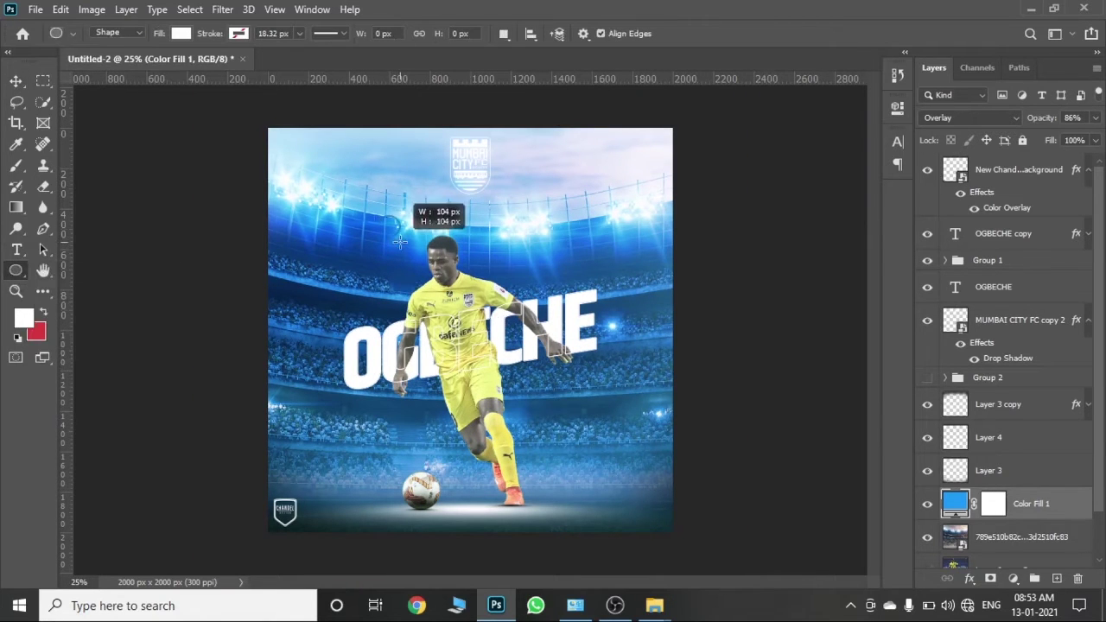
pyautogui.moveTo(400, 241); pyautogui.dragTo(548, 372)
pyautogui.press('v')
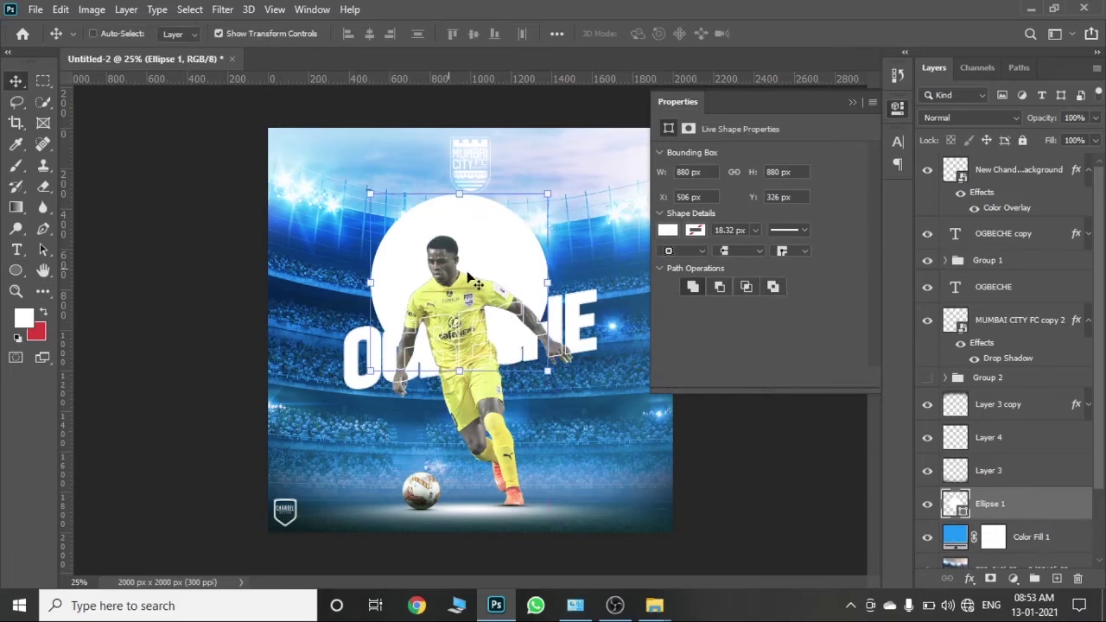
pyautogui.hotkey('ctrl', 't')
pyautogui.moveTo(548, 193); pyautogui.dragTo(509, 232)
pyautogui.moveTo(459, 283); pyautogui.dragTo(445, 254)
pyautogui.click(802, 33)
# Step: Fill the circle with the shirt's yellow, lower it to 58% opacity, and nudge it into place
pyautogui.doubleClick(956, 504)
pyautogui.click(437, 309)
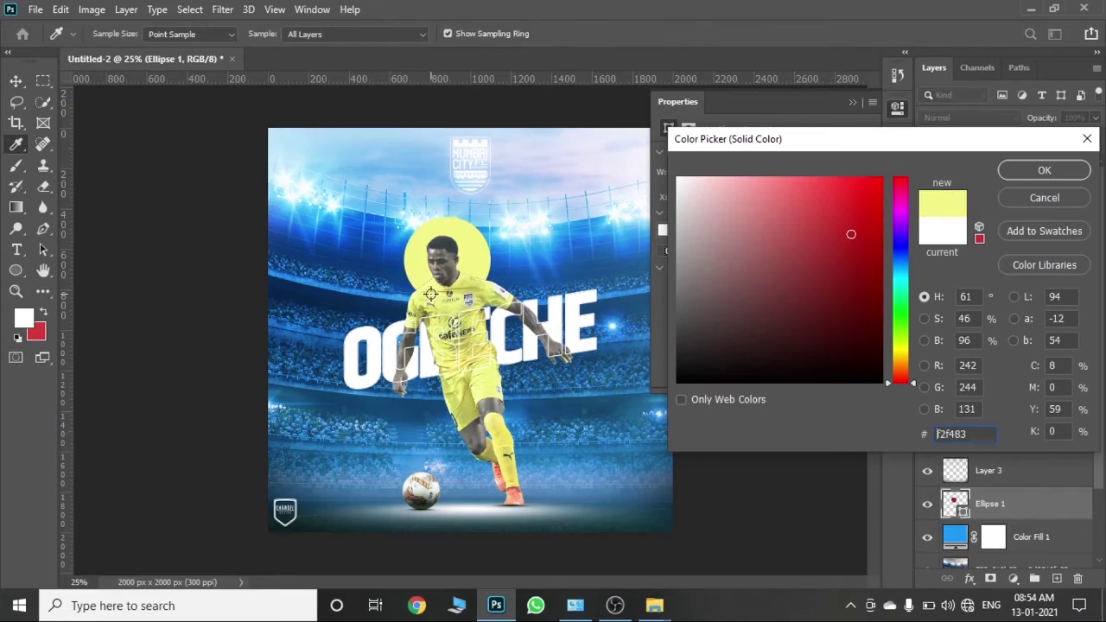
pyautogui.click(1044, 170)
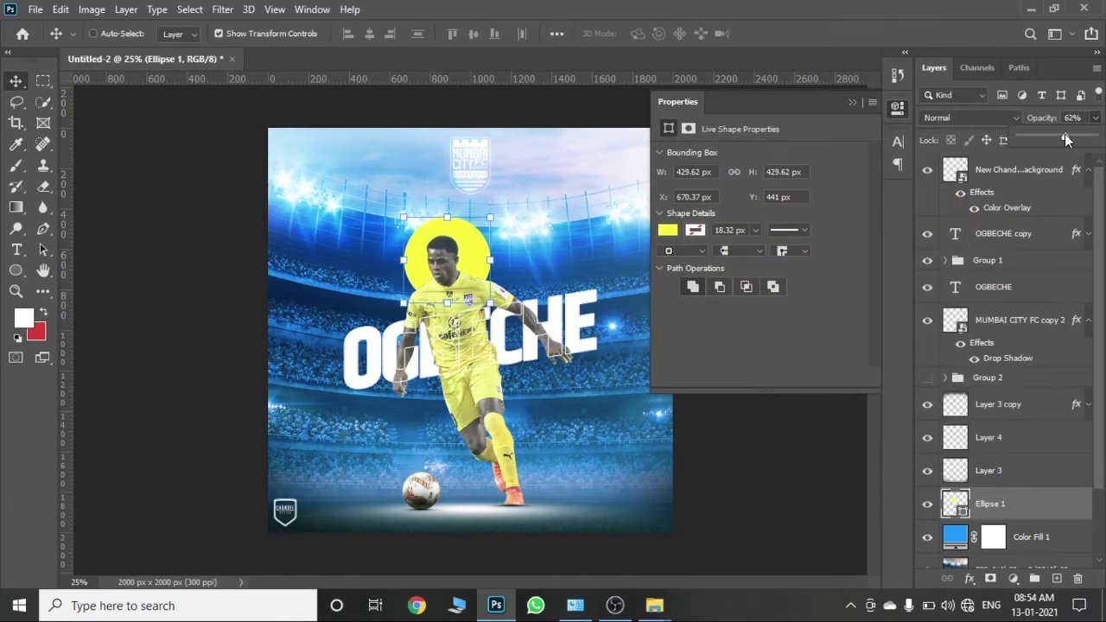
pyautogui.moveTo(1065, 137); pyautogui.dragTo(1047, 138)
pyautogui.click(852, 102)
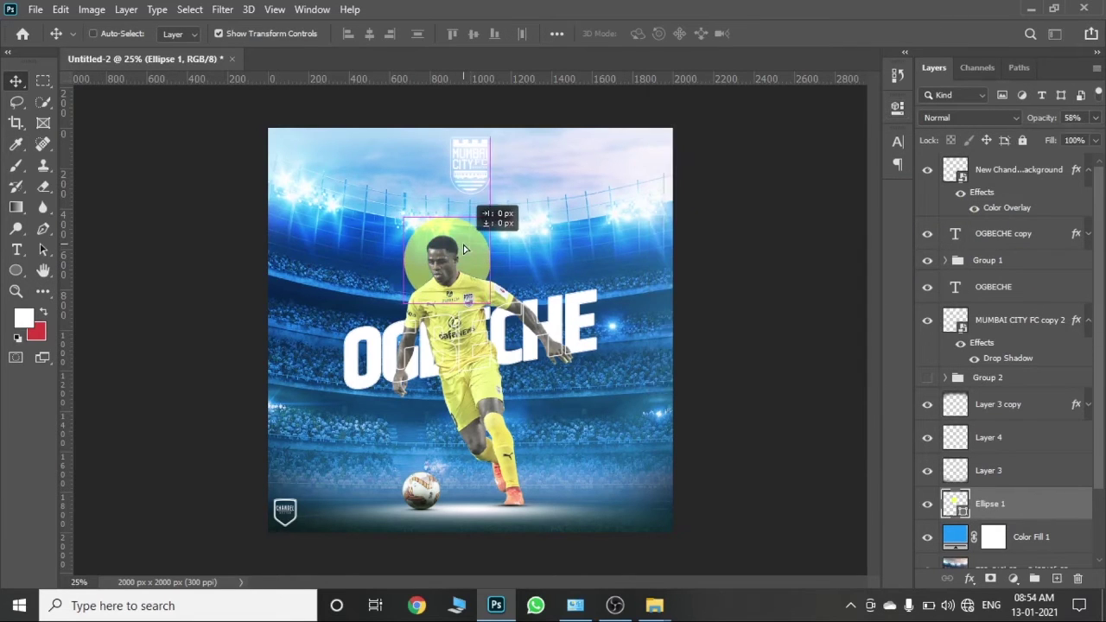
pyautogui.moveTo(464, 250); pyautogui.dragTo(463, 253)
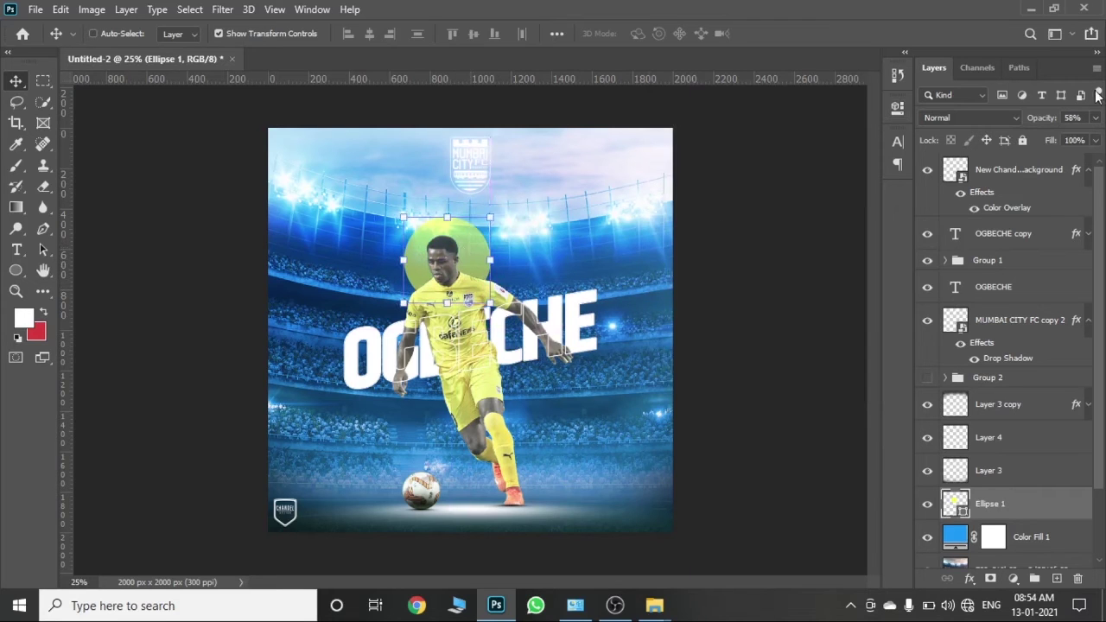
# Step: Add a Drop Shadow layer style to the Ellipse 1 circle
pyautogui.click(1056, 544)
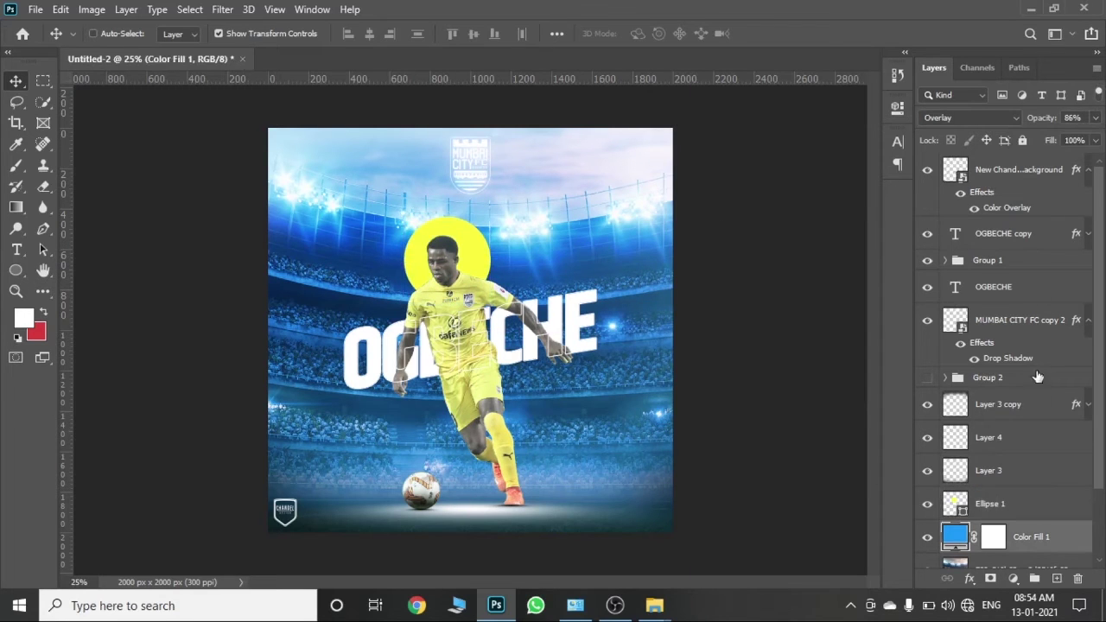
pyautogui.click(1034, 510)
pyautogui.doubleClick(1056, 508)
pyautogui.click(518, 472)
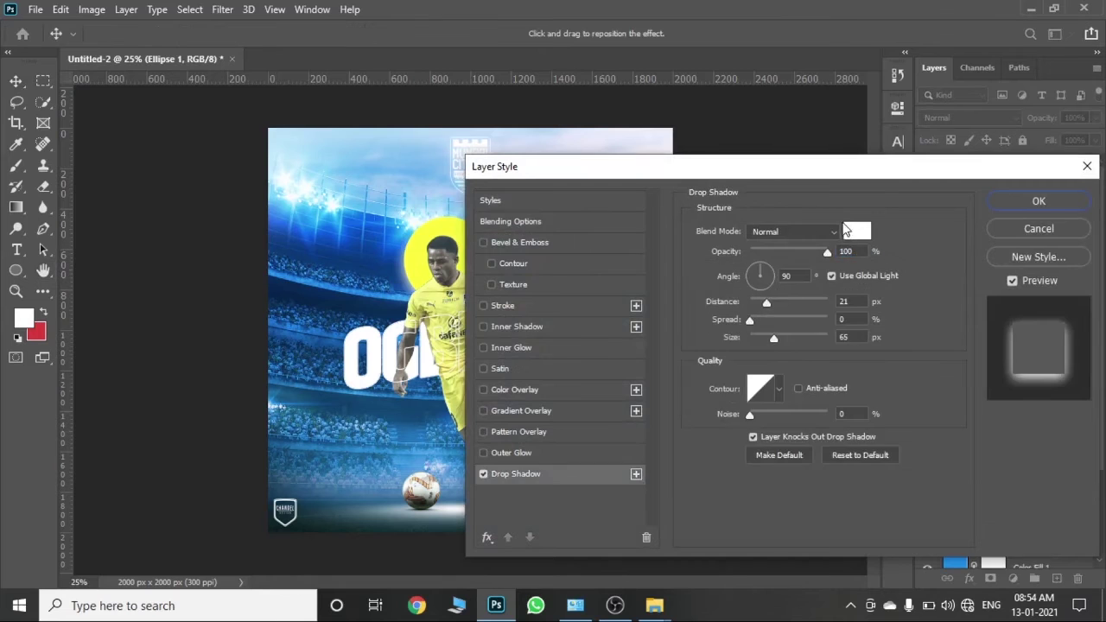
pyautogui.click(1030, 205)
# Step: Recolour the circle white (ffffff) and shrink it to about 90%
pyautogui.doubleClick(956, 504)
pyautogui.write('ffffff')
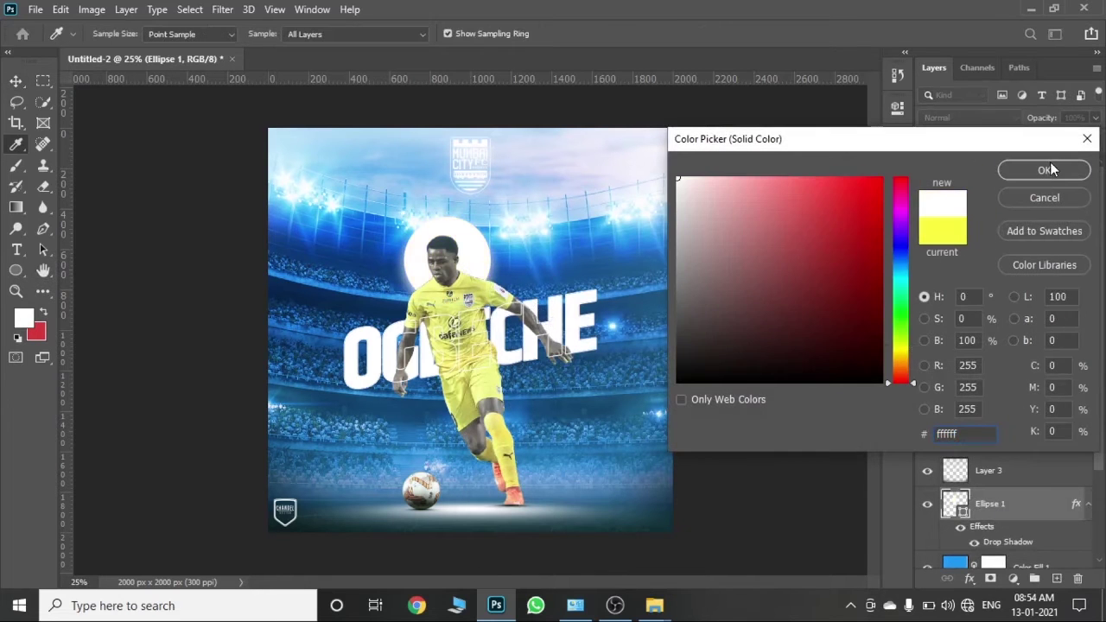
pyautogui.click(1050, 169)
pyautogui.hotkey('ctrl', '+')
pyautogui.hotkey('ctrl', '-')
pyautogui.hotkey('ctrl', 't')
pyautogui.moveTo(491, 178); pyautogui.dragTo(485, 184)
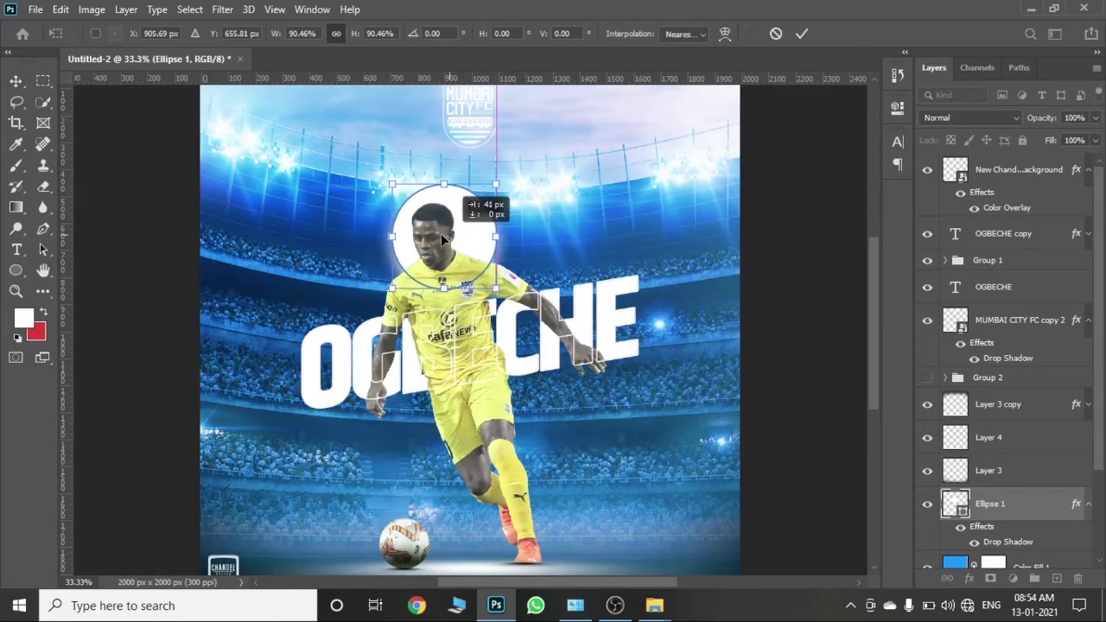
pyautogui.click(803, 34)
# Step: Review the whole poster, switching between the Ellipse 1 and Background layers
pyautogui.scroll(-3, 1002, 467)
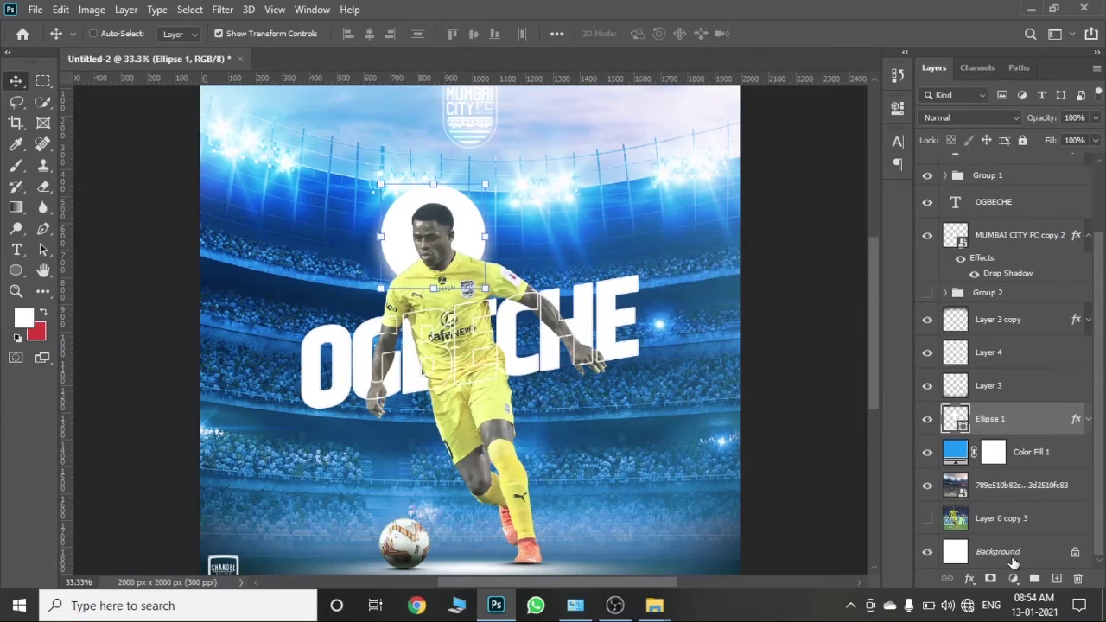
pyautogui.click(998, 551)
pyautogui.hotkey('ctrl', '-')
pyautogui.hotkey('ctrl', '-')
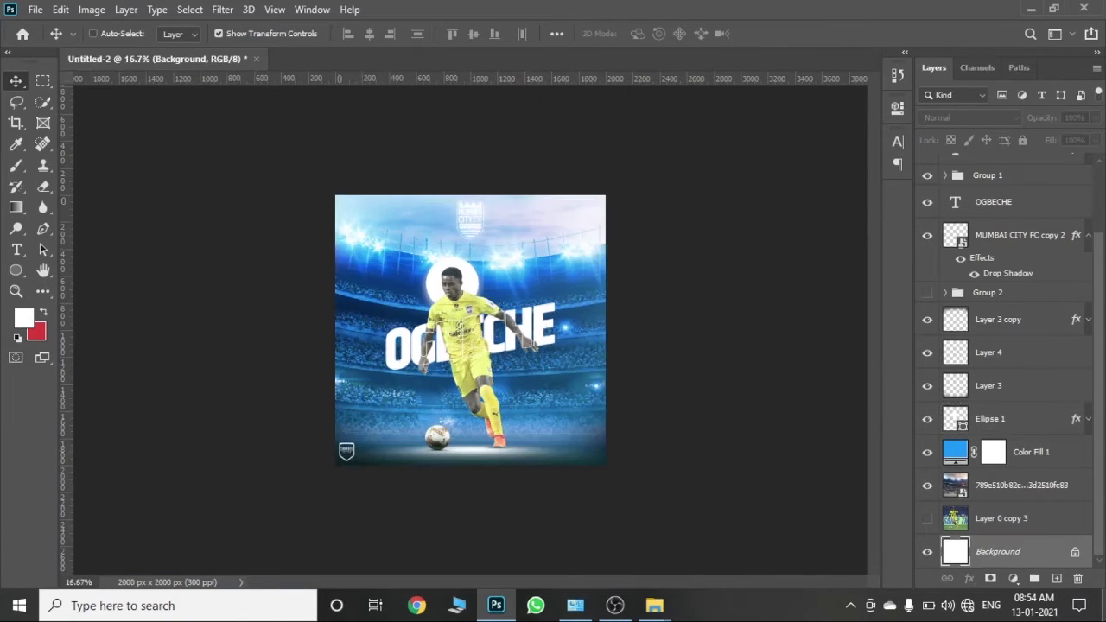
pyautogui.click(1018, 416)
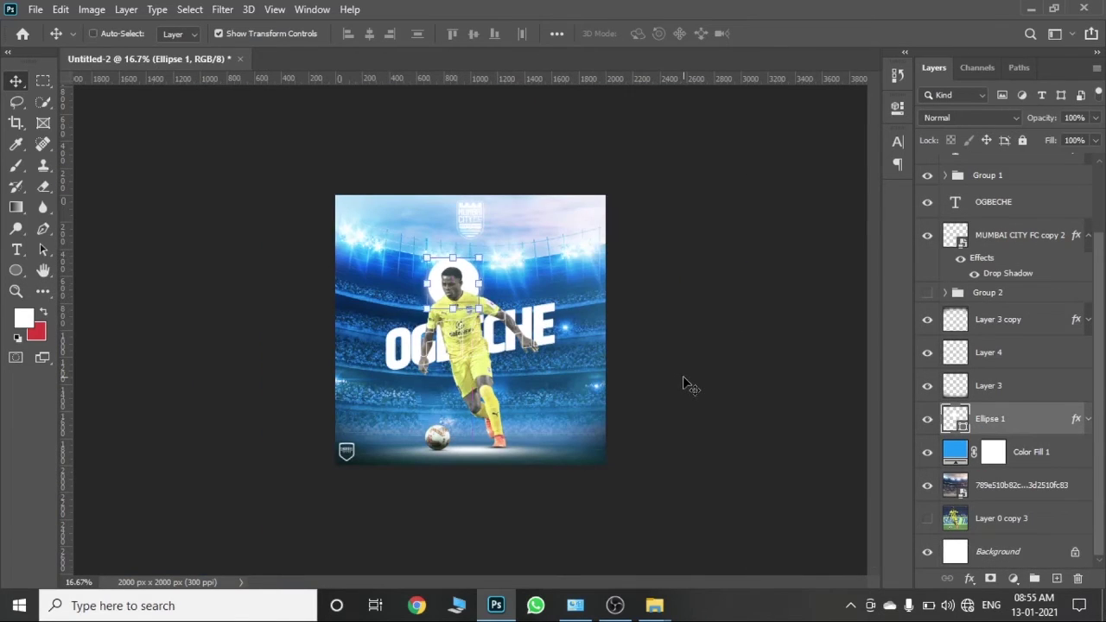
pyautogui.click(1030, 546)
pyautogui.hotkey('ctrl', '+')
pyautogui.hotkey('ctrl', '+')
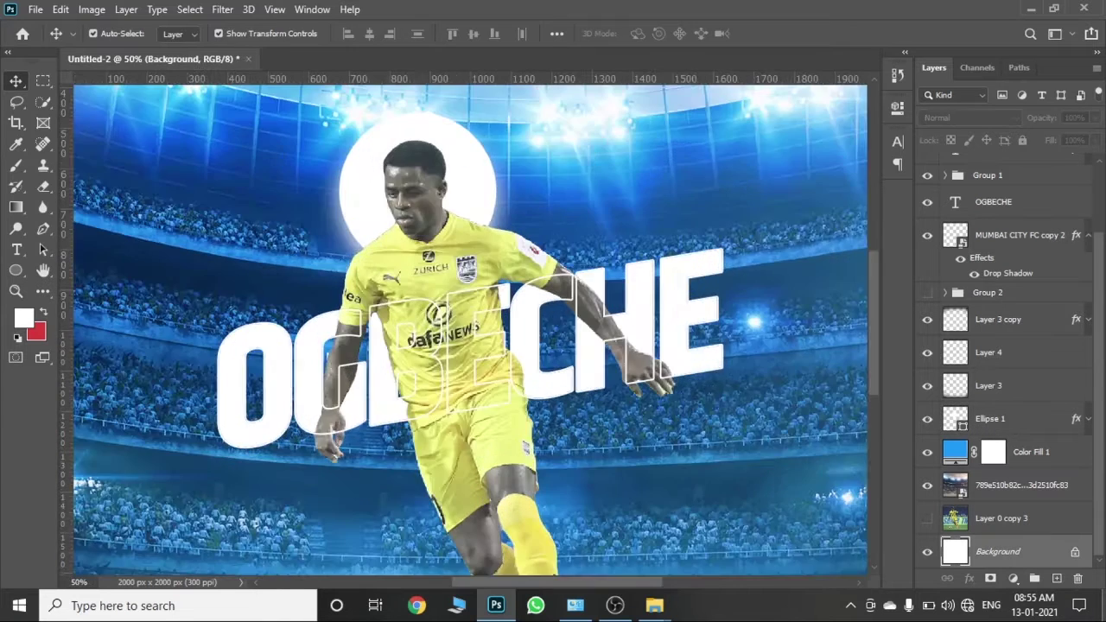
pyautogui.hotkey('ctrl', '-')
# Step: Expand Group 1 and add a new empty layer above Layer 1 copy
pyautogui.click(1034, 522)
pyautogui.click(1011, 176)
pyautogui.scroll(2, 1011, 259)
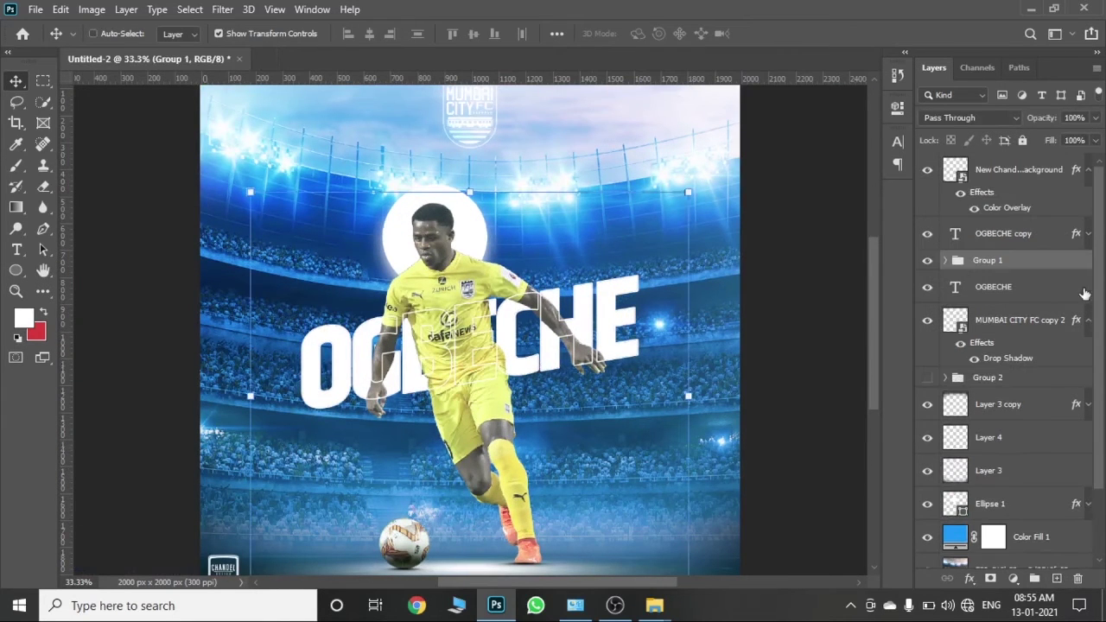
pyautogui.click(946, 260)
pyautogui.click(1020, 287)
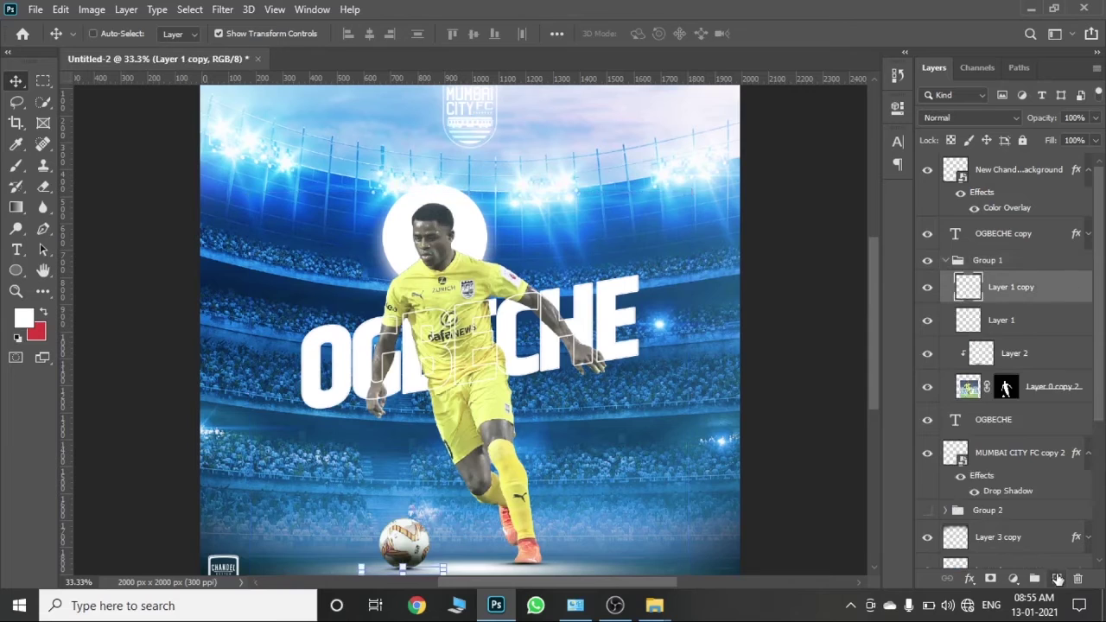
pyautogui.click(1056, 578)
# Step: Paint a soft white glow, clip it to the player, shrink it, and set 46% opacity
pyautogui.press('b')
pyautogui.click(444, 346)
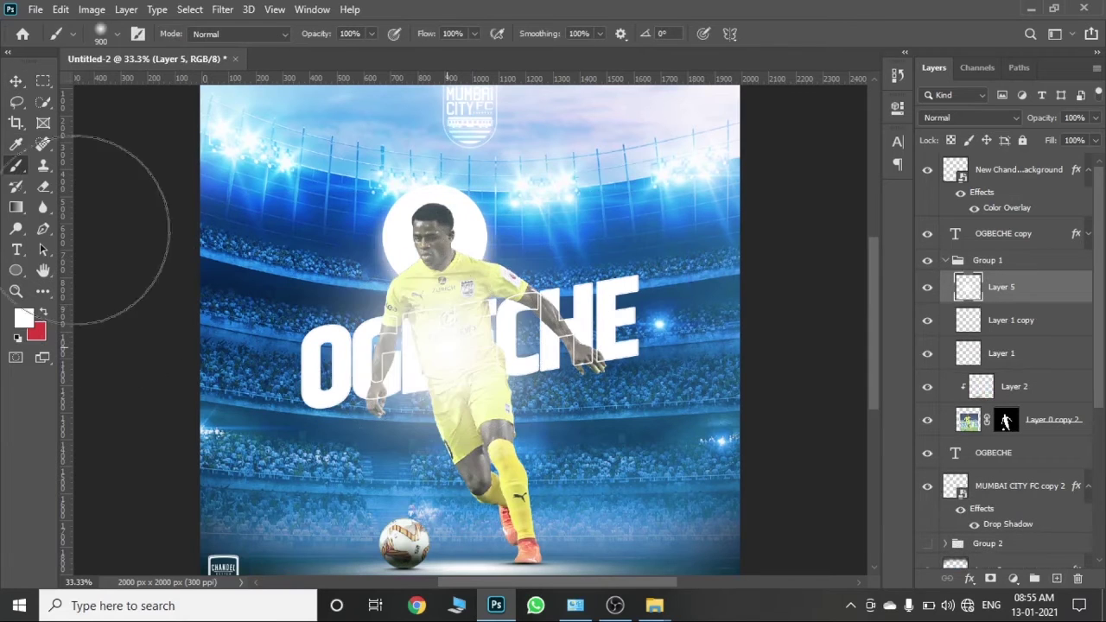
pyautogui.click(16, 82)
pyautogui.moveTo(1034, 287); pyautogui.dragTo(1028, 403)
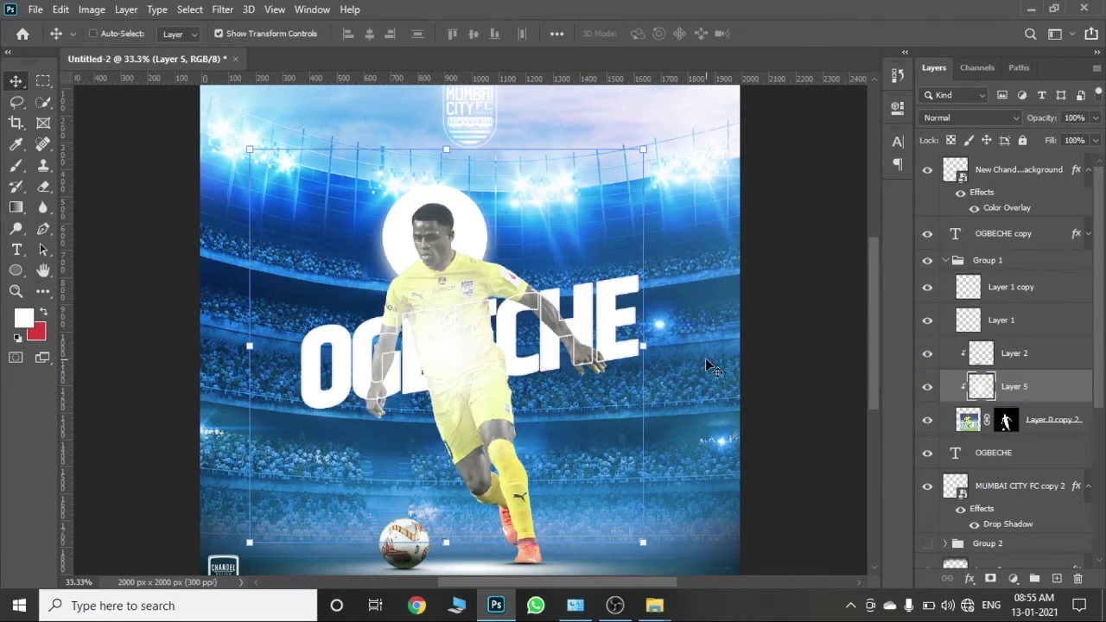
pyautogui.moveTo(644, 345); pyautogui.dragTo(625, 346)
pyautogui.press('Return')
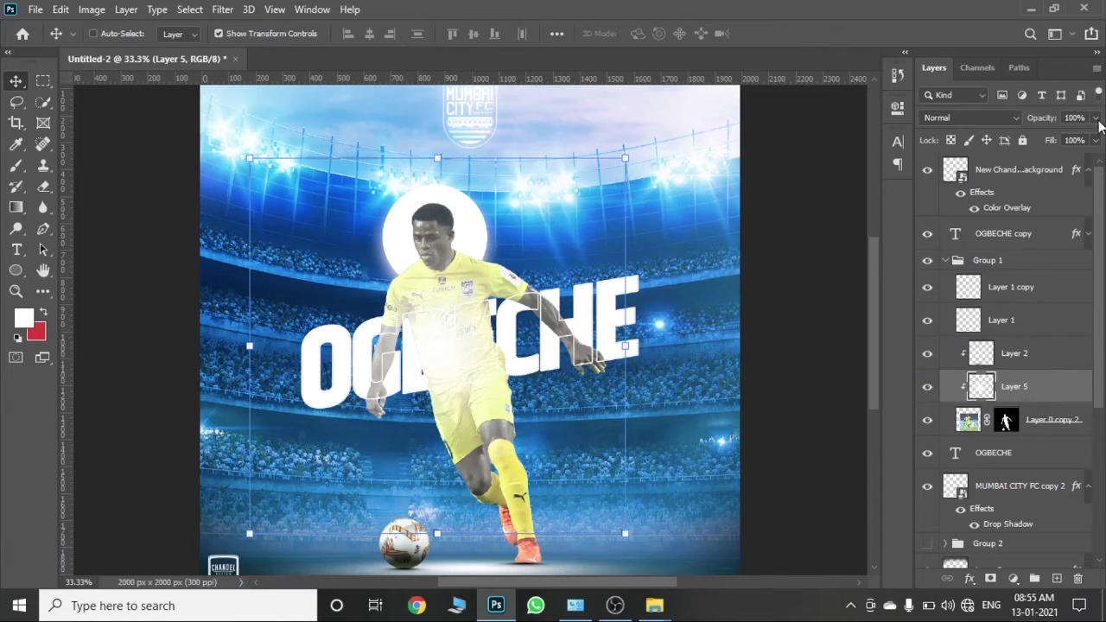
pyautogui.moveTo(1095, 118); pyautogui.dragTo(1052, 137)
pyautogui.moveTo(517, 385)
pyautogui.mouseDown()
pyautogui.moveTo(556, 253)
pyautogui.moveTo(558, 348)
pyautogui.moveTo(542, 405)
pyautogui.mouseUp()
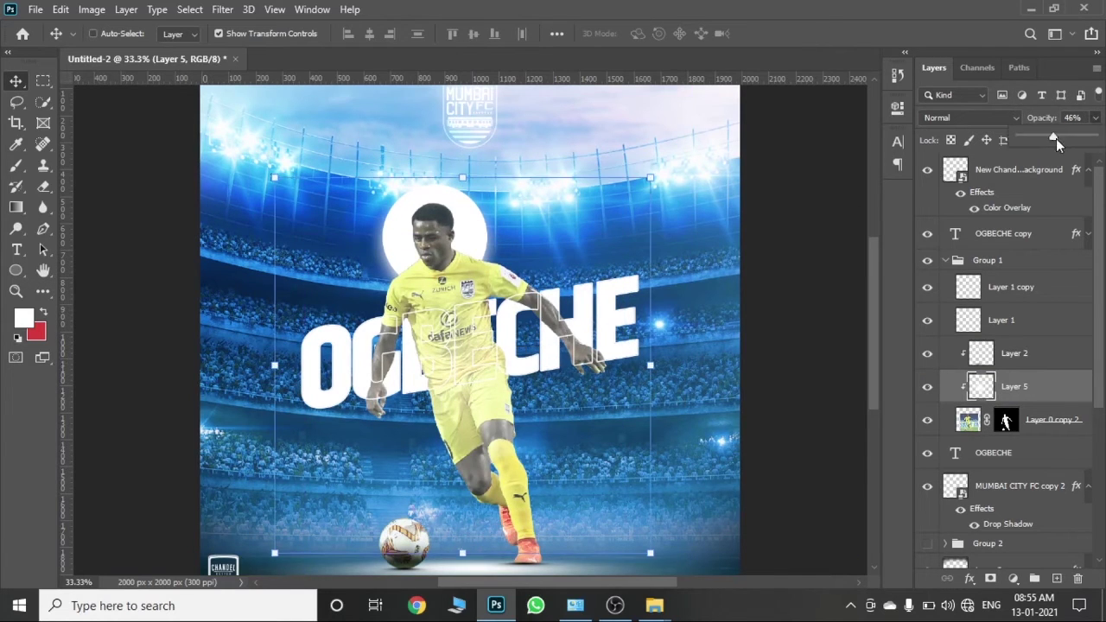
# Step: Add another new layer and slightly raise the player's brightness and contrast
pyautogui.click(1040, 286)
pyautogui.click(1054, 578)
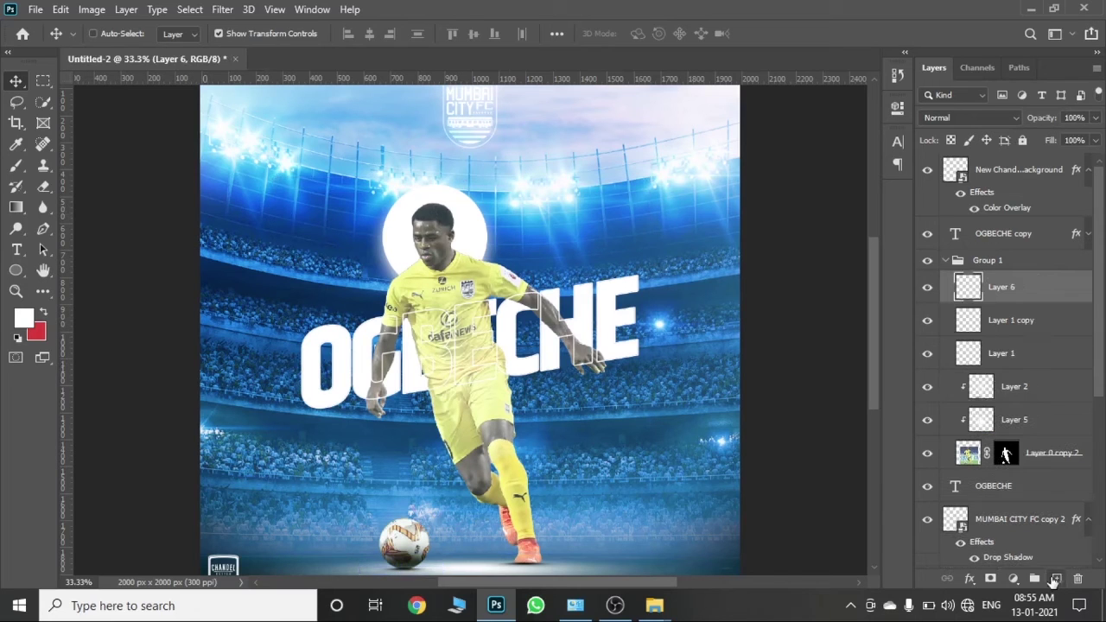
pyautogui.click(1052, 457)
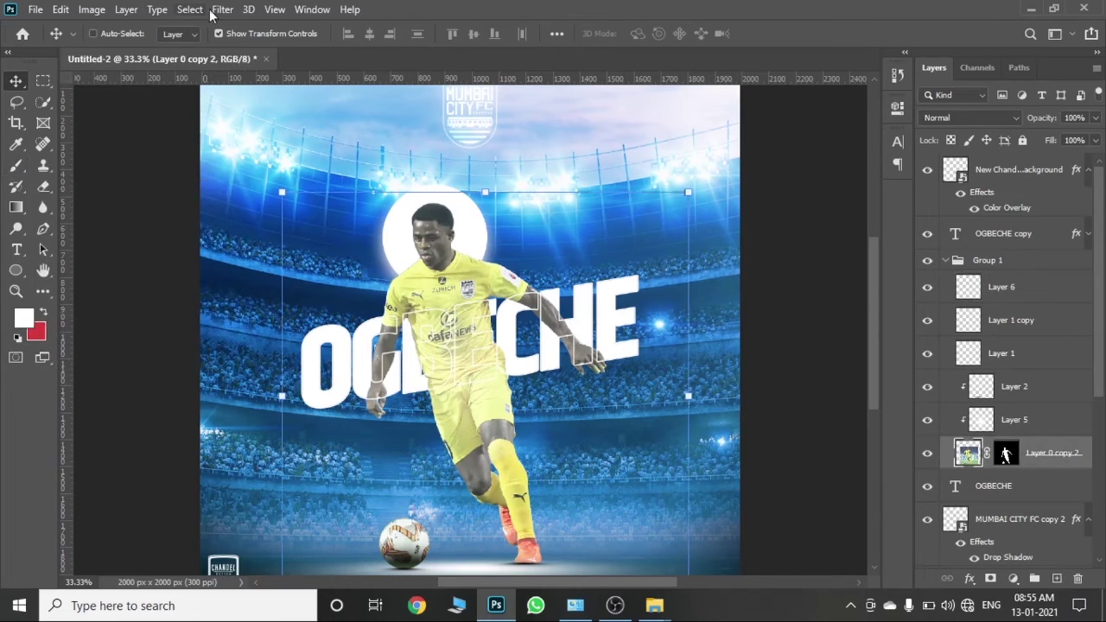
pyautogui.click(92, 10)
pyautogui.click(290, 51)
pyautogui.moveTo(789, 149); pyautogui.dragTo(792, 148)
pyautogui.moveTo(763, 188)
pyautogui.mouseDown()
pyautogui.moveTo(802, 187)
pyautogui.moveTo(766, 190)
pyautogui.mouseUp()
pyautogui.click(917, 130)
# Step: Turn on a Color Overlay for Layer 5, first sampling the shirt's yellow
pyautogui.click(1052, 418)
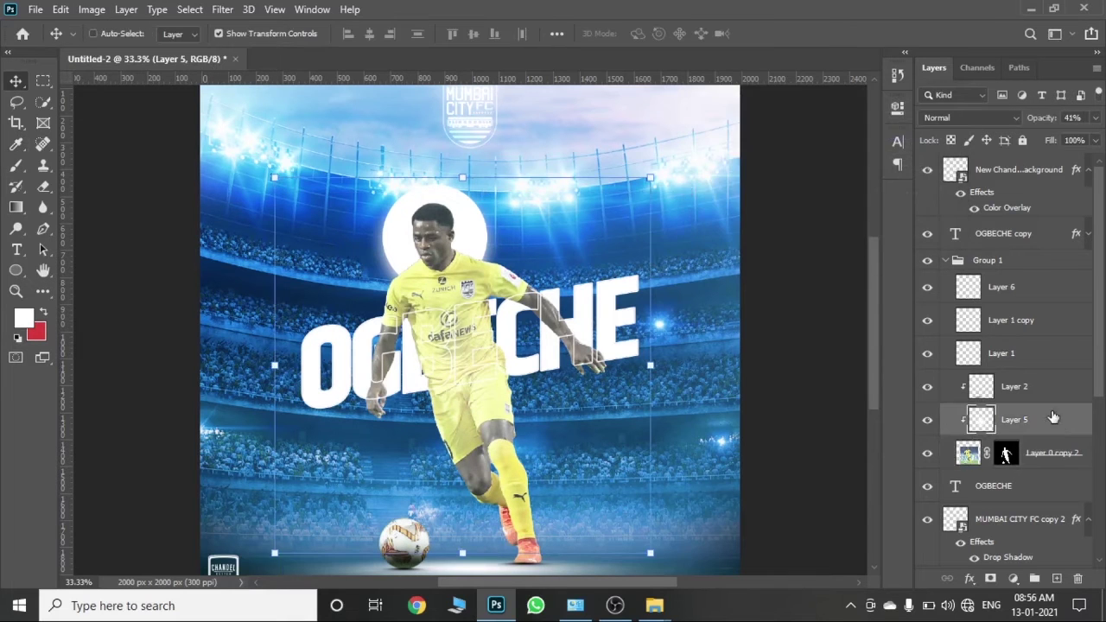
pyautogui.doubleClick(1063, 420)
pyautogui.click(560, 386)
pyautogui.moveTo(620, 170); pyautogui.dragTo(762, 172)
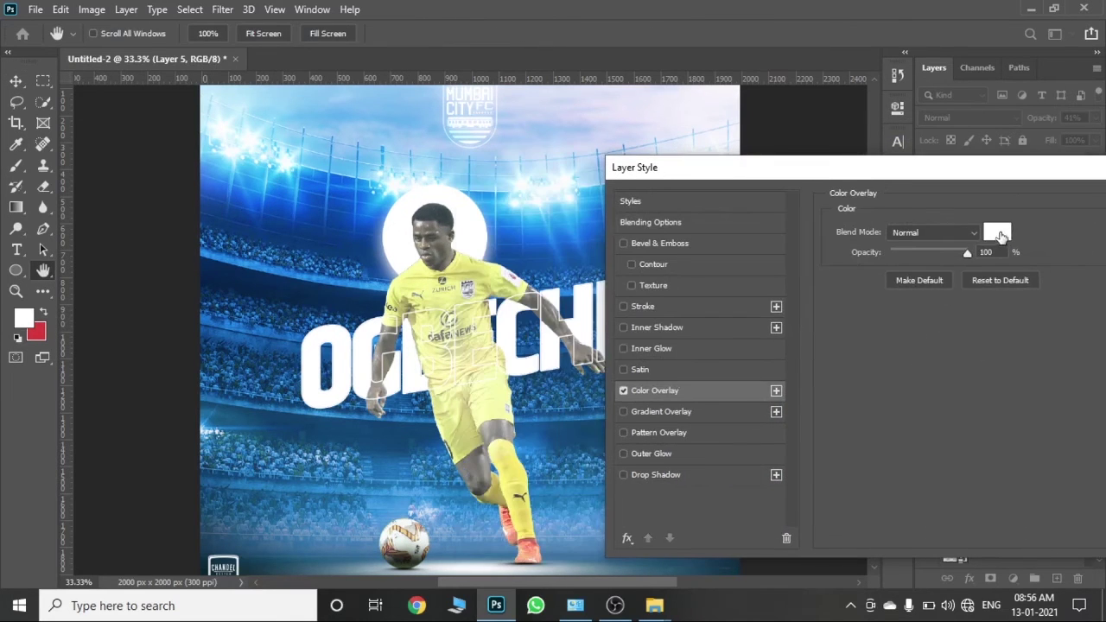
pyautogui.click(960, 230)
pyautogui.click(475, 363)
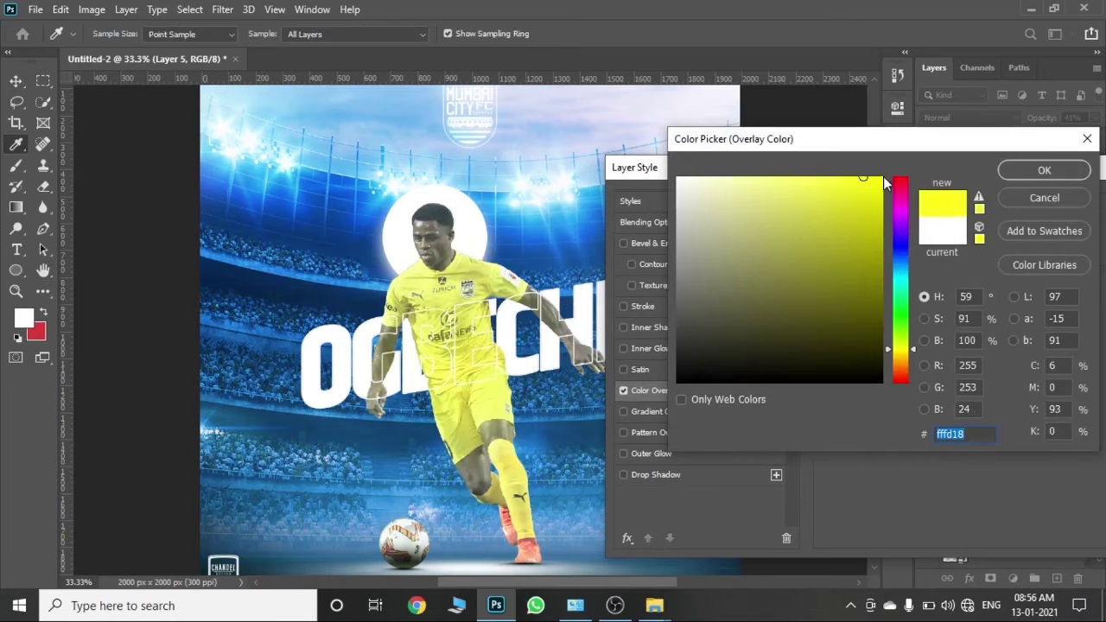
# Step: Refine the Layer 5 overlay colour to pale yellow faed7d and confirm the style
pyautogui.click(847, 285)
pyautogui.moveTo(898, 303); pyautogui.dragTo(906, 253)
pyautogui.click(676, 383)
pyautogui.click(793, 197)
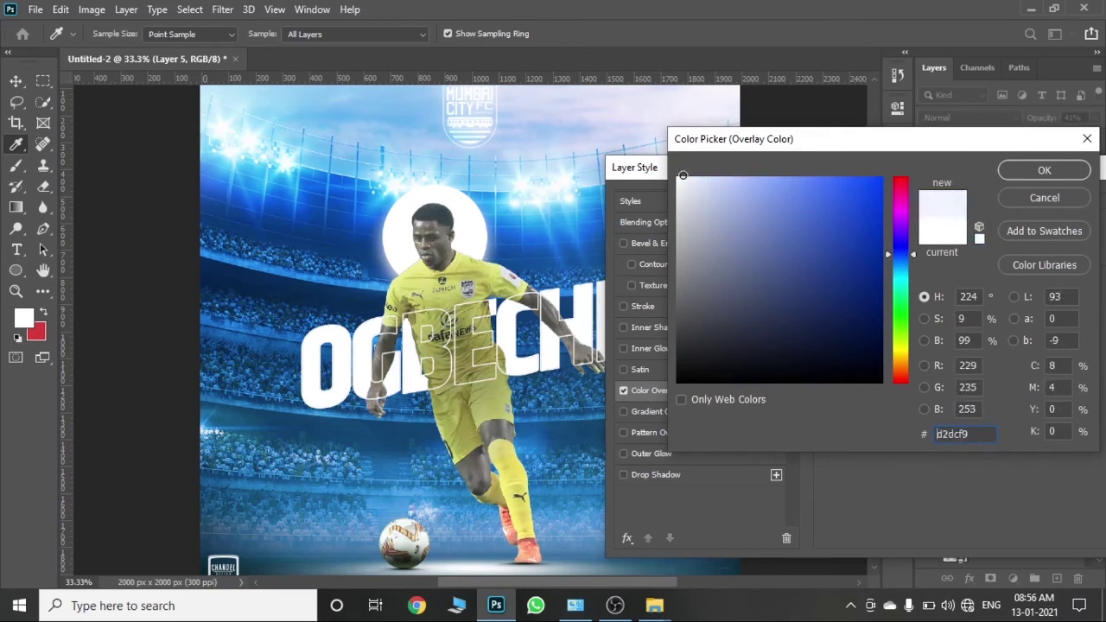
pyautogui.click(759, 178)
pyautogui.click(901, 289)
pyautogui.moveTo(901, 307); pyautogui.dragTo(906, 352)
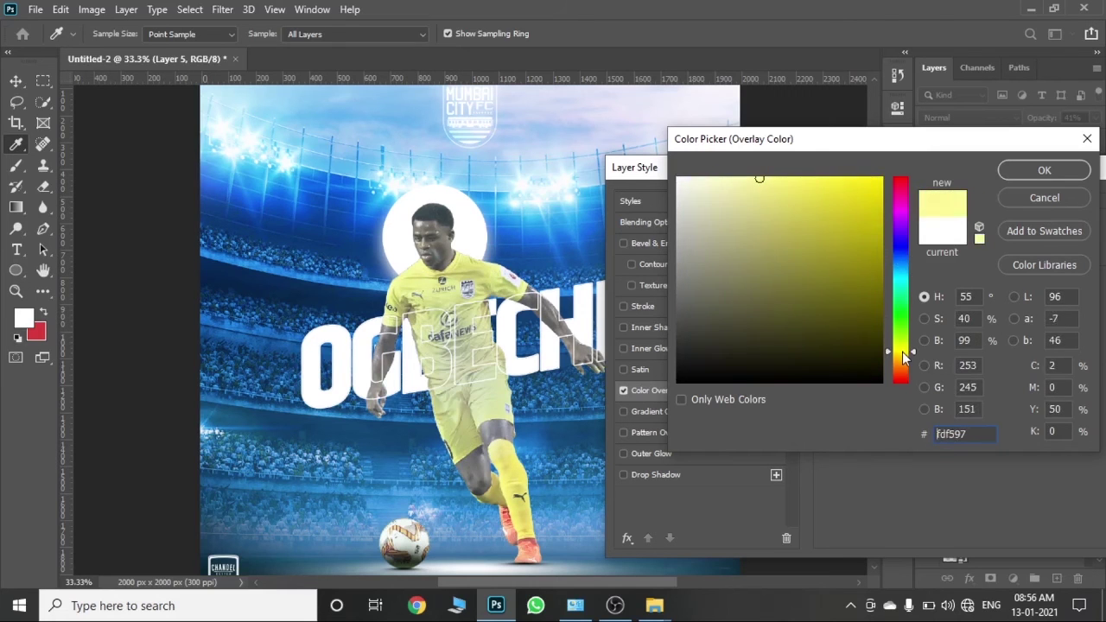
pyautogui.click(862, 178)
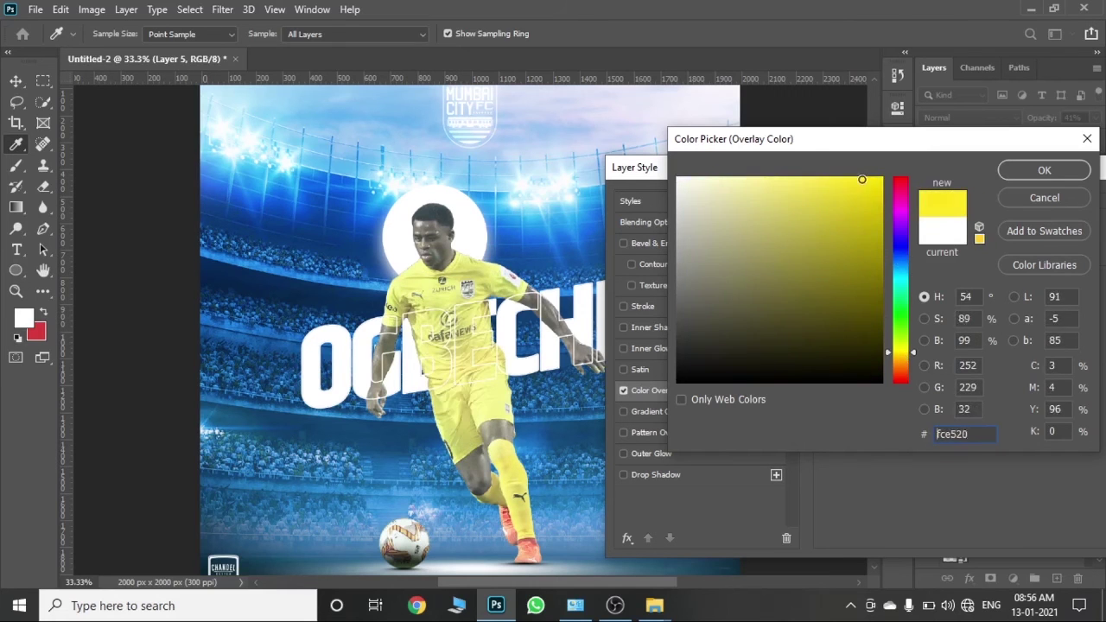
pyautogui.click(1013, 170)
pyautogui.click(939, 202)
# Step: Draw a tall white rectangle and skew it into a diagonal stripe
pyautogui.hotkey('ctrl', '-')
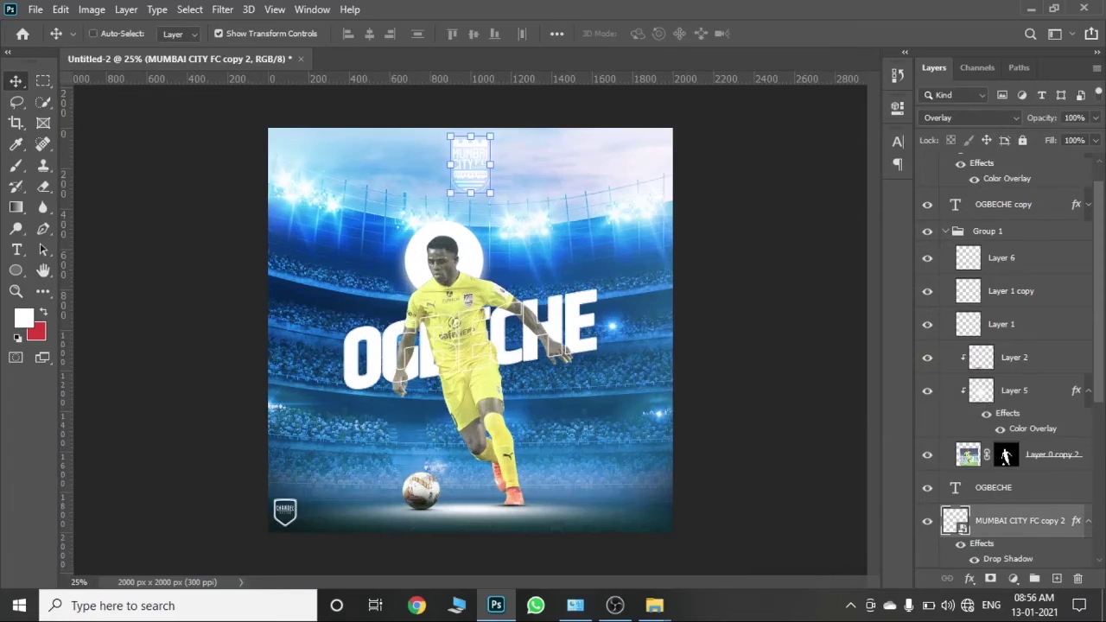
pyautogui.click(1089, 523)
pyautogui.click(1002, 552)
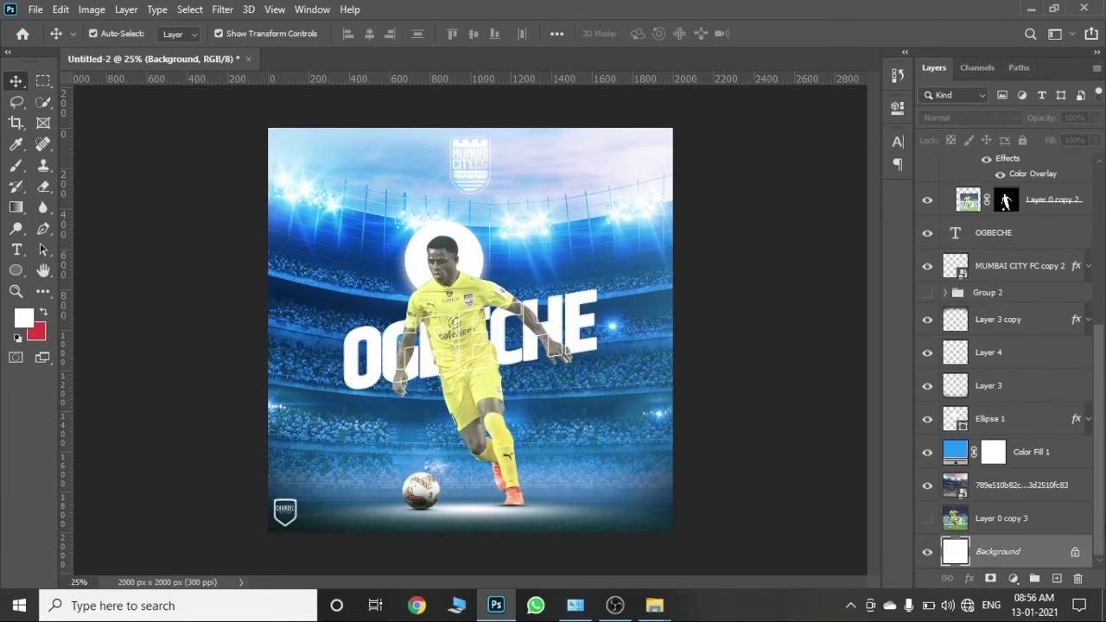
pyautogui.hotkey('ctrl', '+')
pyautogui.rightClick(25, 265)
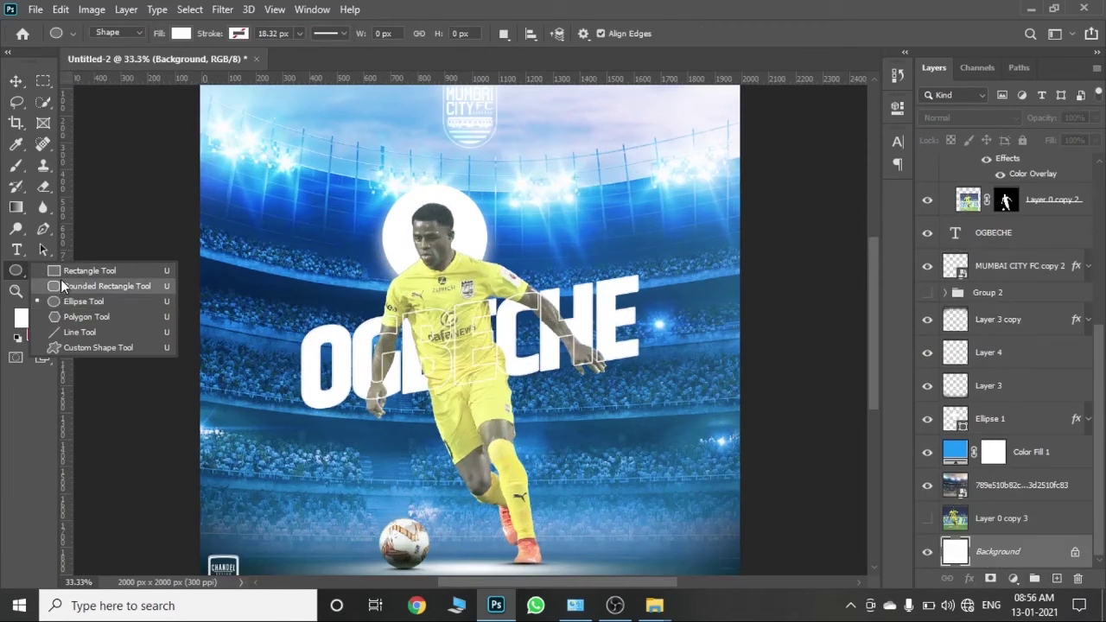
pyautogui.click(78, 264)
pyautogui.moveTo(548, 162); pyautogui.dragTo(632, 548)
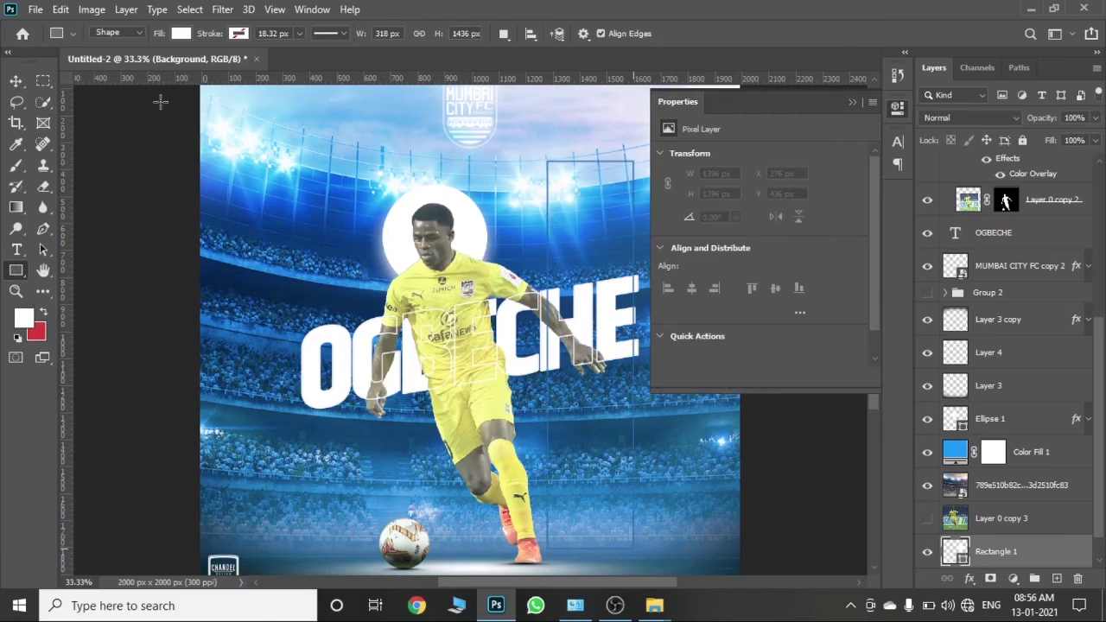
pyautogui.press('v')
pyautogui.hotkey('ctrl', 't')
pyautogui.moveTo(633, 161); pyautogui.dragTo(864, 151)
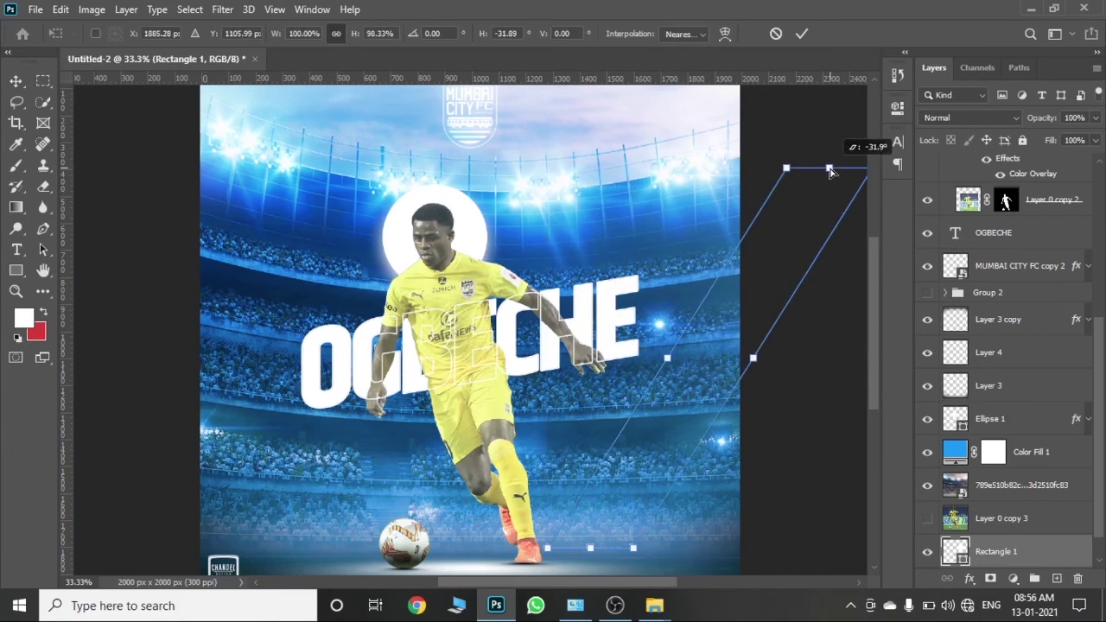
pyautogui.click(802, 33)
# Step: Place the stripe above Color Fill 1, enlarge it across the player, and make it translucent
pyautogui.hotkey('ctrl', '-')
pyautogui.moveTo(1002, 552); pyautogui.dragTo(1003, 434)
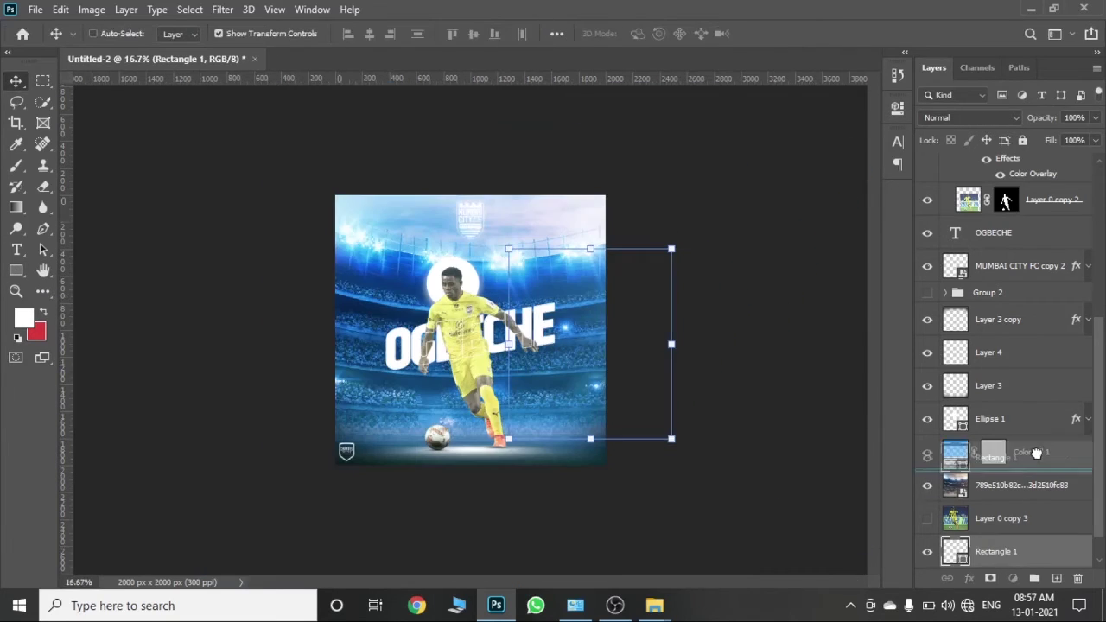
pyautogui.moveTo(592, 250); pyautogui.dragTo(590, 150)
pyautogui.moveTo(586, 403); pyautogui.dragTo(513, 416)
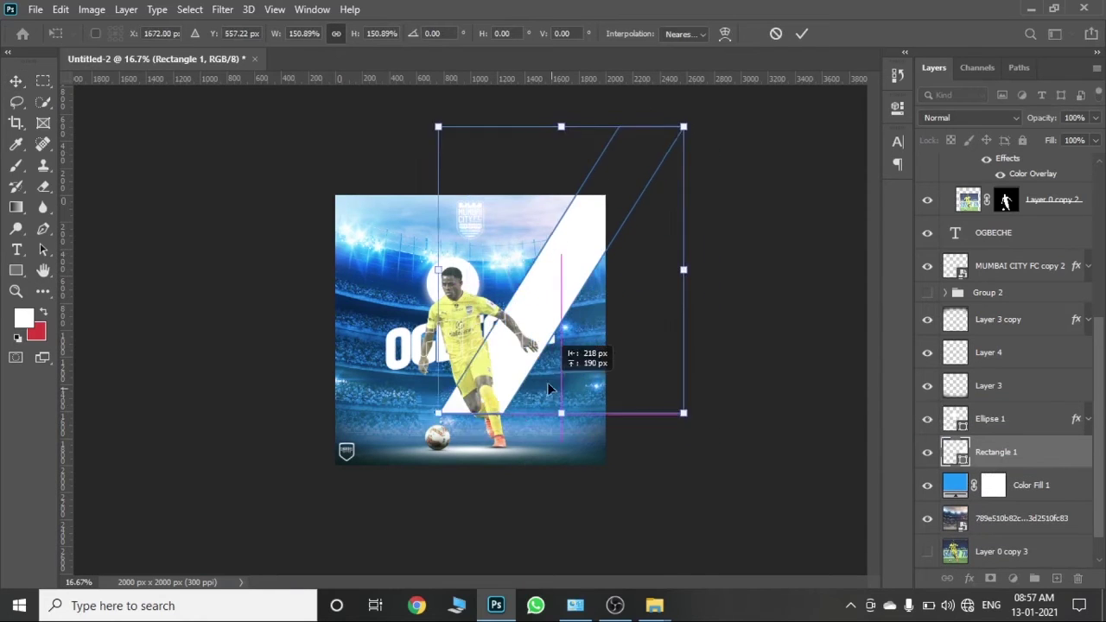
pyautogui.click(802, 33)
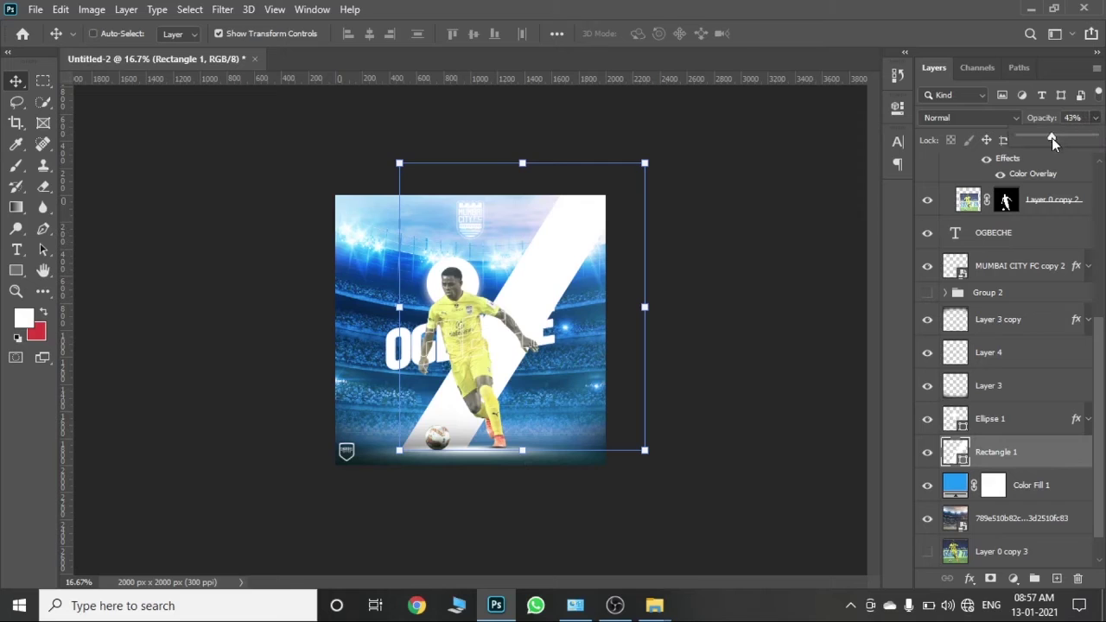
pyautogui.moveTo(1095, 118); pyautogui.dragTo(1050, 139)
pyautogui.moveTo(523, 352); pyautogui.dragTo(558, 350)
pyautogui.click(1003, 551)
pyautogui.hotkey('ctrl', '+')
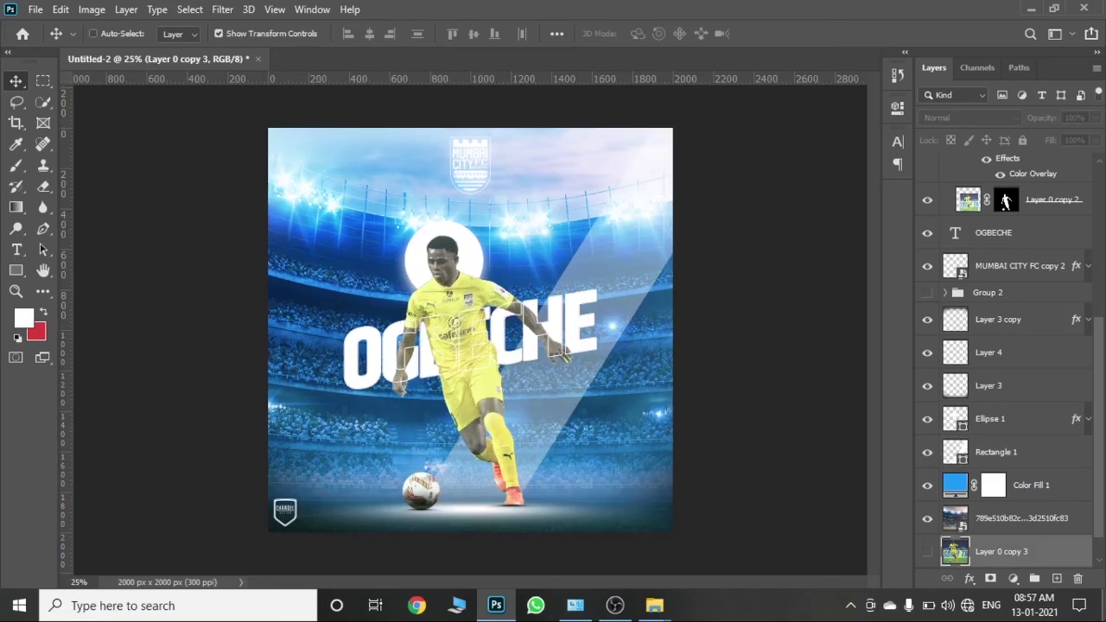
pyautogui.hotkey('ctrl', '-')
# Step: Duplicate the stripe, flip the copy horizontally, and move it to the left side
pyautogui.click(1008, 467)
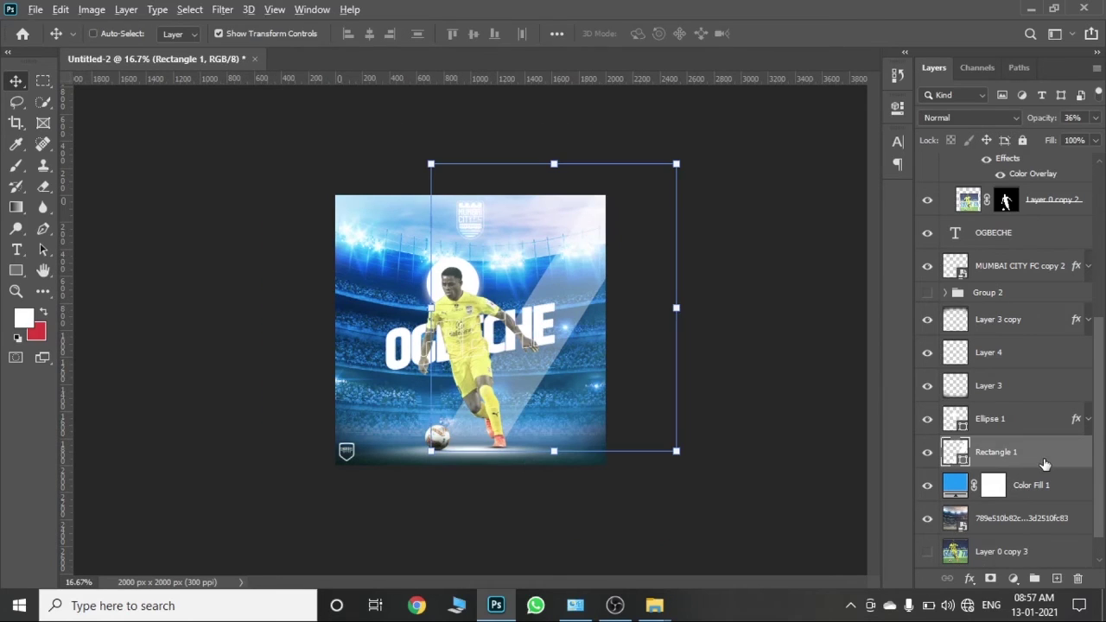
pyautogui.hotkey('ctrl', 'j')
pyautogui.click(61, 8)
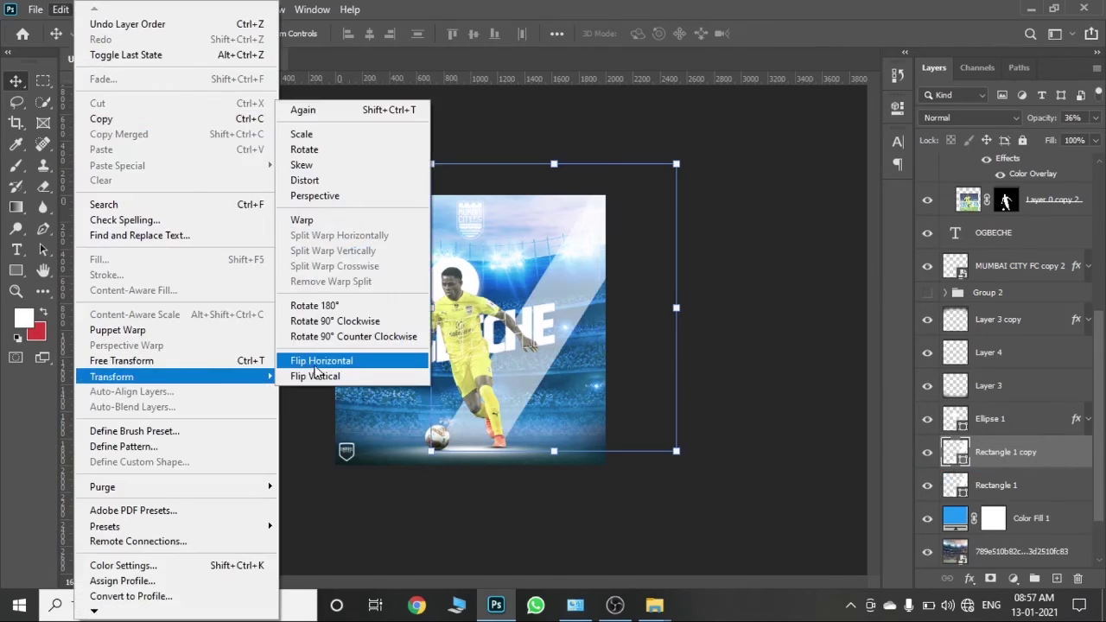
pyautogui.click(320, 364)
pyautogui.moveTo(601, 307)
pyautogui.mouseDown()
pyautogui.moveTo(410, 325)
pyautogui.moveTo(424, 326)
pyautogui.mouseUp()
# Step: Top-align both stripes into a centred V and fade them to 22% opacity
pyautogui.keyDown('shift'); pyautogui.click(1008, 485); pyautogui.keyUp('shift')
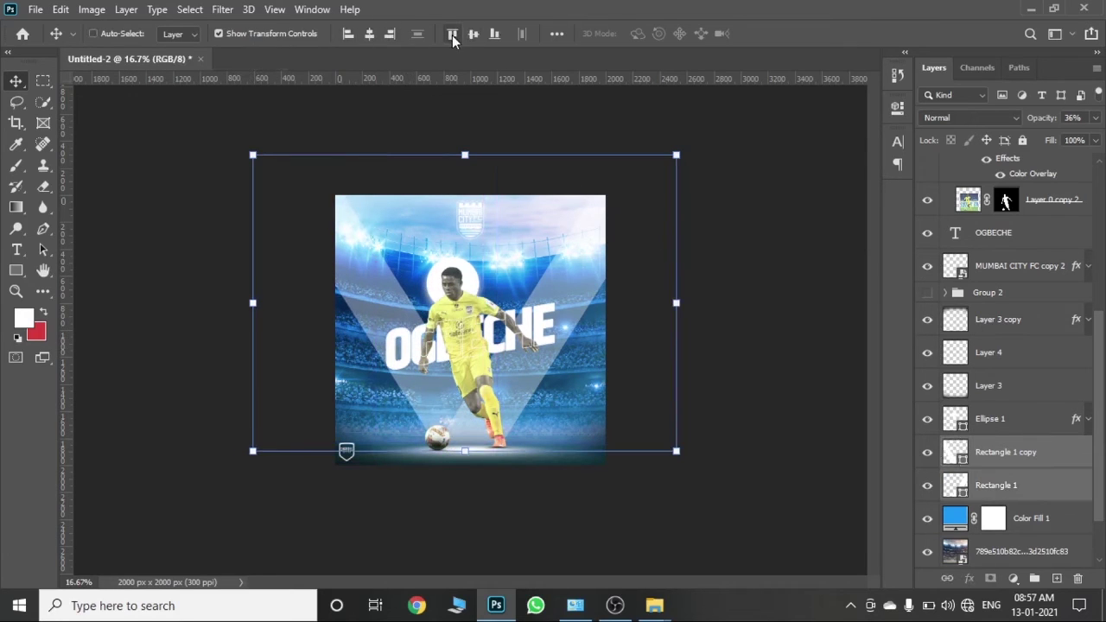
pyautogui.click(492, 34)
pyautogui.moveTo(566, 359); pyautogui.dragTo(573, 366)
pyautogui.click(1095, 117)
pyautogui.moveTo(1052, 136); pyautogui.dragTo(1034, 136)
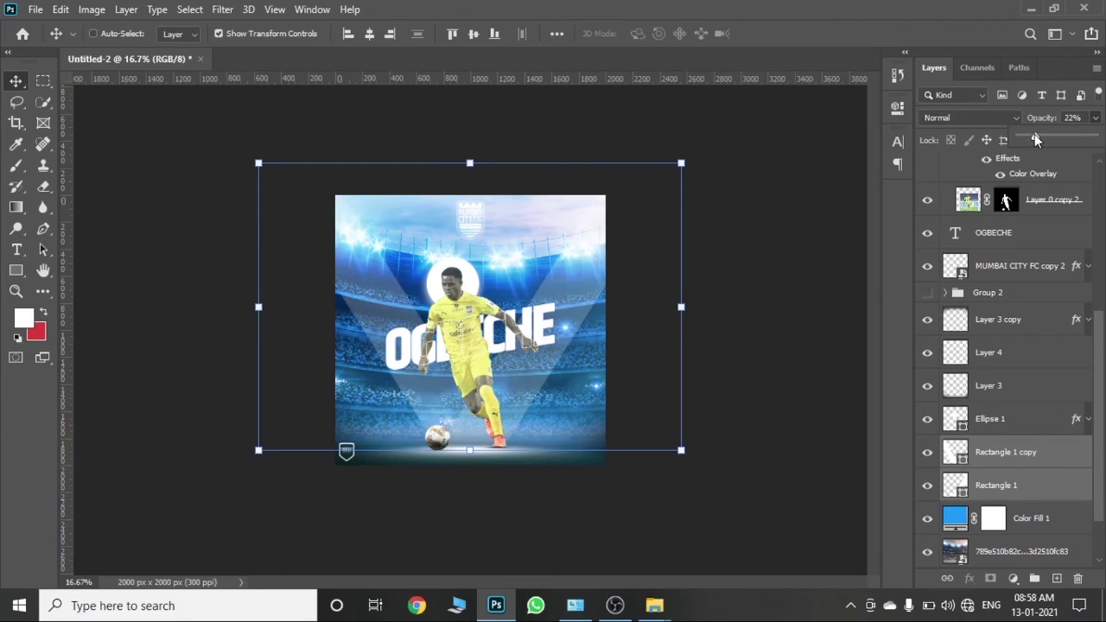
pyautogui.click(1026, 510)
pyautogui.scroll(-2, 1026, 510)
# Step: Colour the OGBECHE name text bright yellow, based on the shirt's yellow
pyautogui.click(1003, 552)
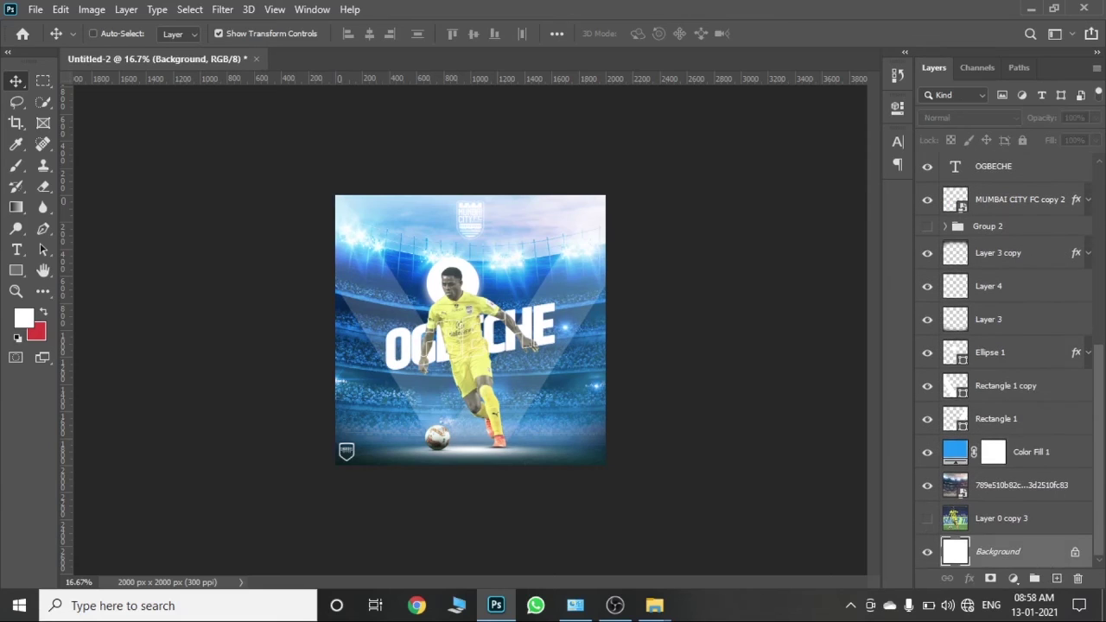
pyautogui.hotkey('ctrl', '+')
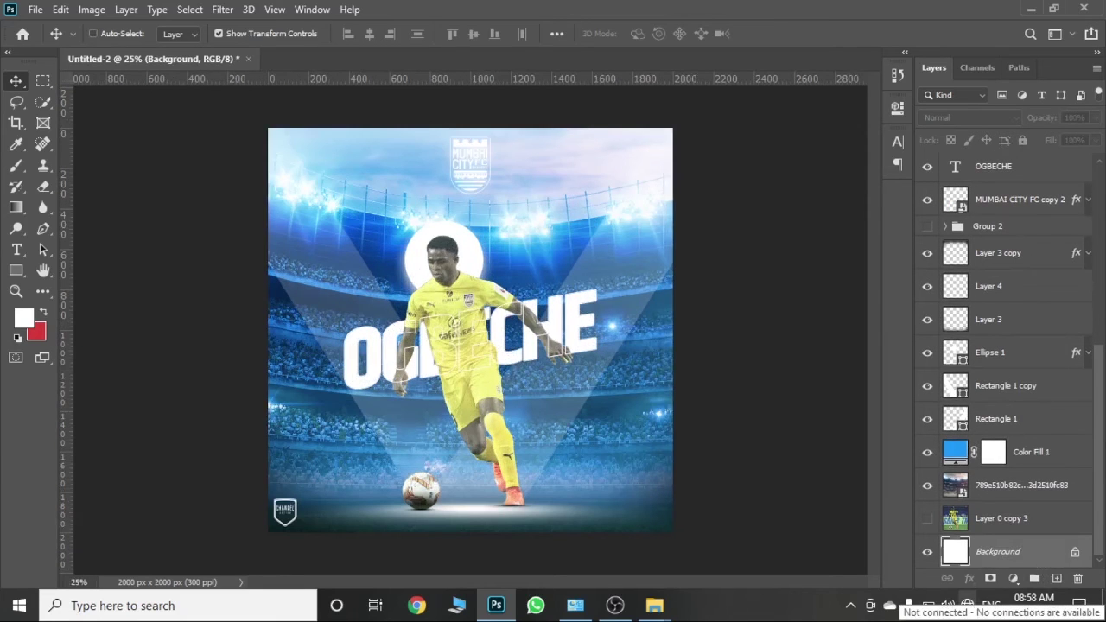
pyautogui.hotkey('ctrl', '+')
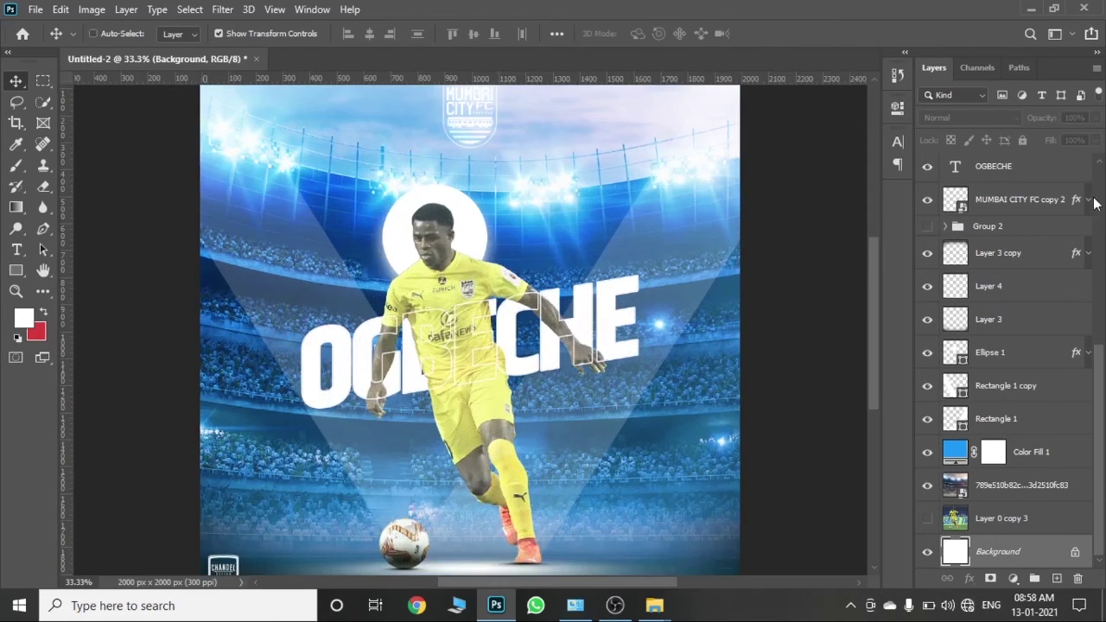
pyautogui.click(1020, 167)
pyautogui.moveTo(1098, 396); pyautogui.dragTo(1099, 341)
pyautogui.click(16, 250)
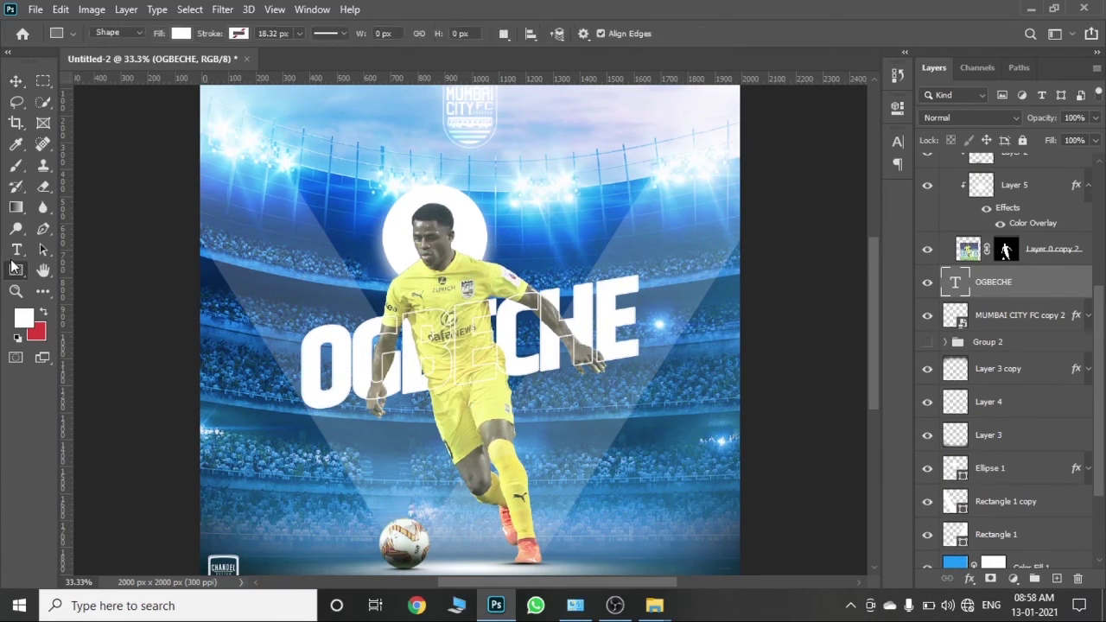
pyautogui.click(648, 33)
pyautogui.click(552, 267)
pyautogui.moveTo(836, 229)
pyautogui.mouseDown()
pyautogui.moveTo(839, 178)
pyautogui.moveTo(809, 179)
pyautogui.mouseUp()
pyautogui.click(1007, 173)
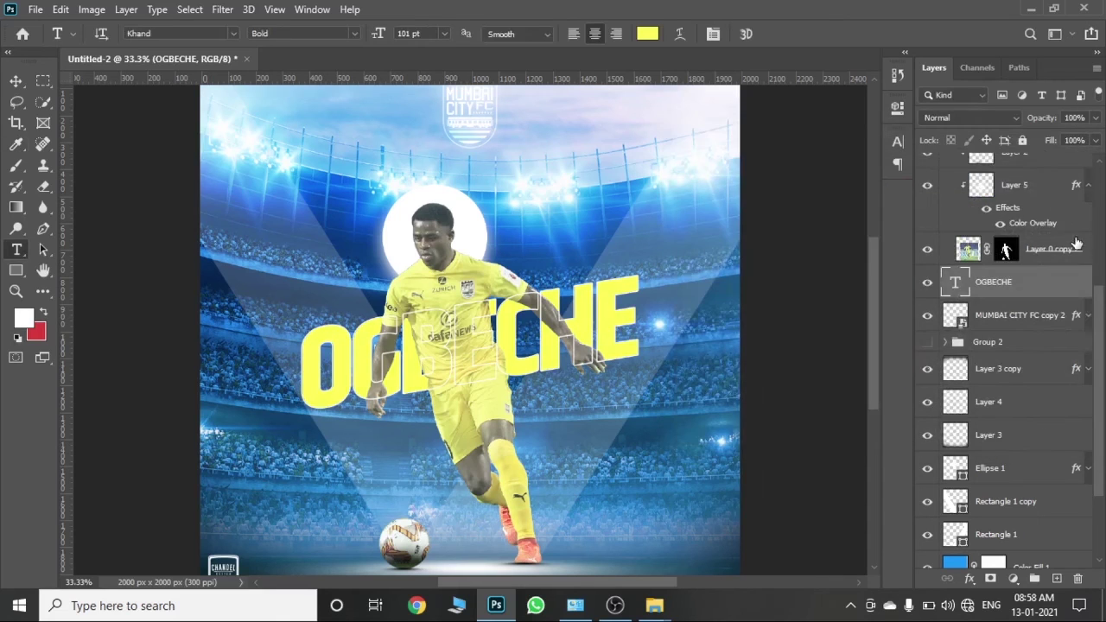
# Step: Collapse Group 1 and select both the OGBECHE and OGBECHE copy layers with the Move tool
pyautogui.scroll(1, 993, 281)
pyautogui.scroll(1, 994, 281)
pyautogui.scroll(1, 994, 281)
pyautogui.scroll(3, 1097, 245)
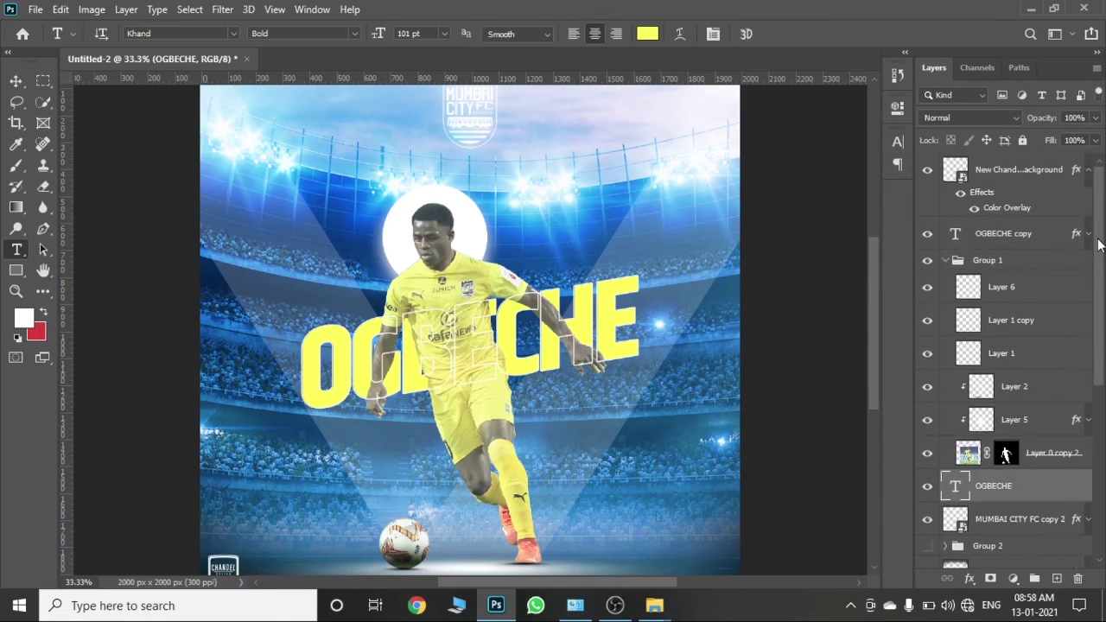
pyautogui.click(946, 264)
pyautogui.click(1002, 233)
pyautogui.keyDown('ctrl'); pyautogui.click(1003, 294); pyautogui.keyUp('ctrl')
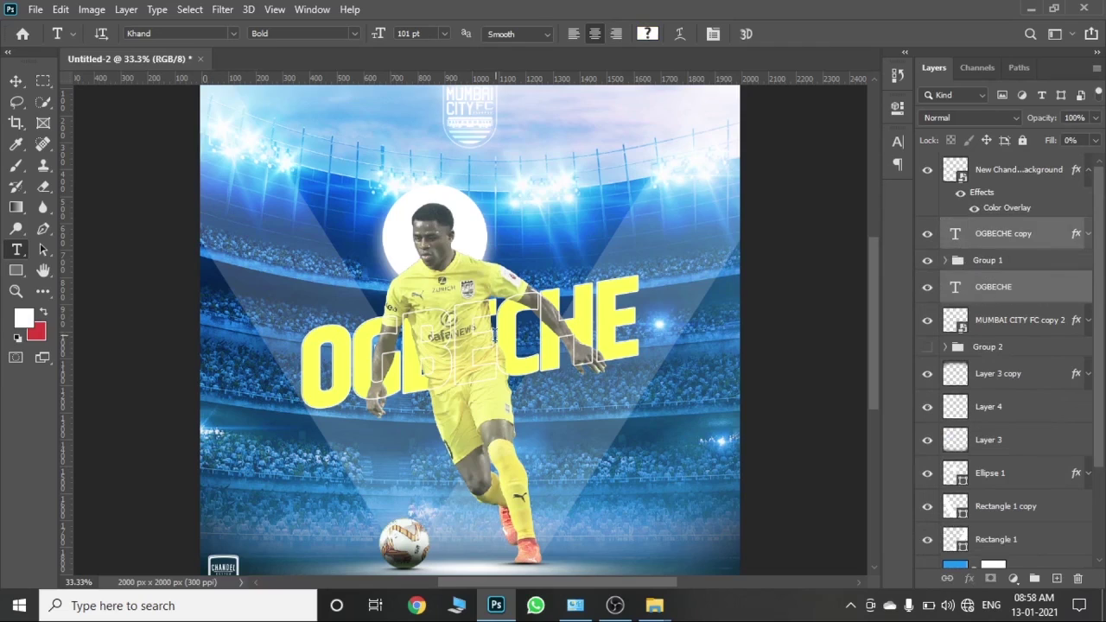
pyautogui.press('v')
pyautogui.hotkey('ctrl', '-')
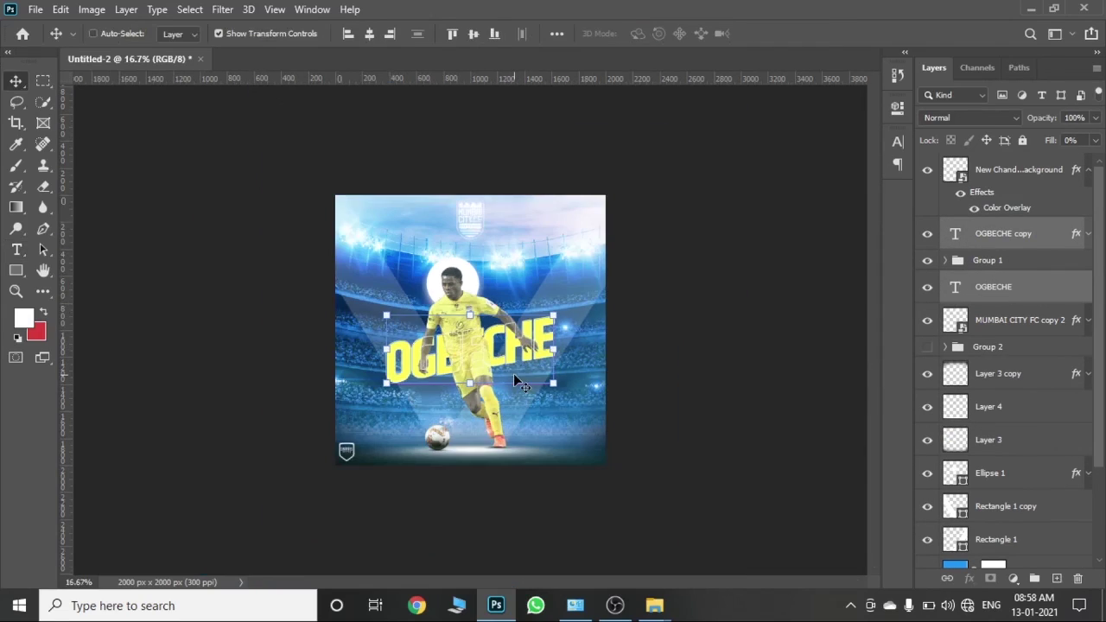